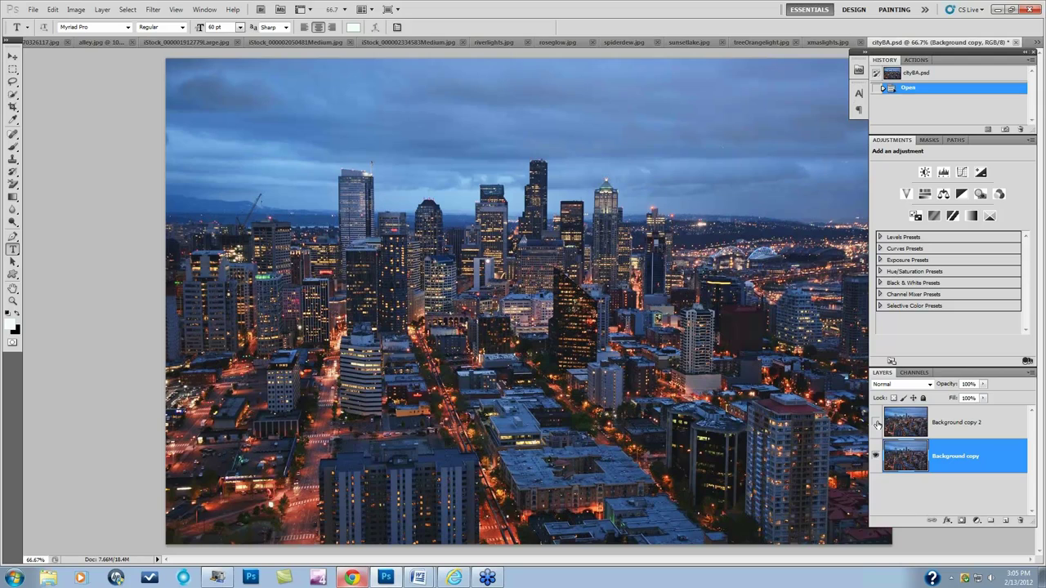
# Toggle the upper layer's visibility to compare it, and replace it with a fresh duplicate of the Background copy layer.
pyautogui.click(877, 423)
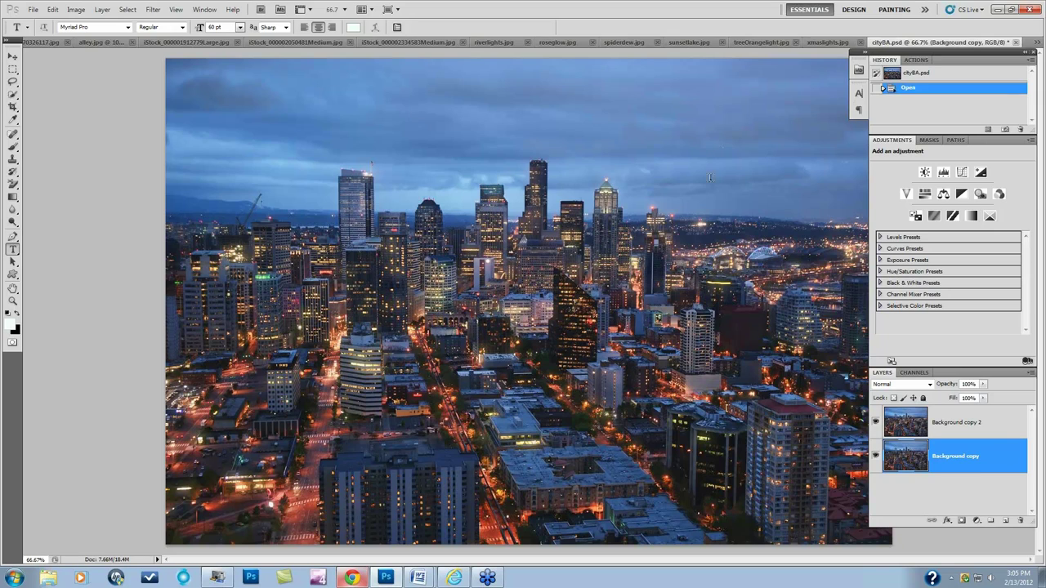
pyautogui.click(876, 424)
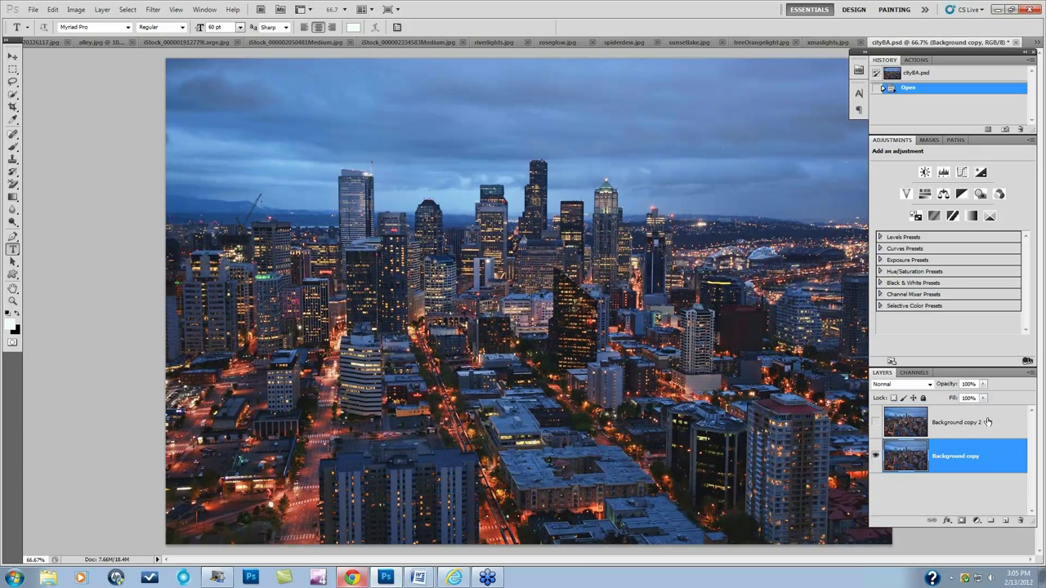
pyautogui.moveTo(987, 421); pyautogui.dragTo(1021, 520)
pyautogui.moveTo(941, 422); pyautogui.dragTo(1006, 521)
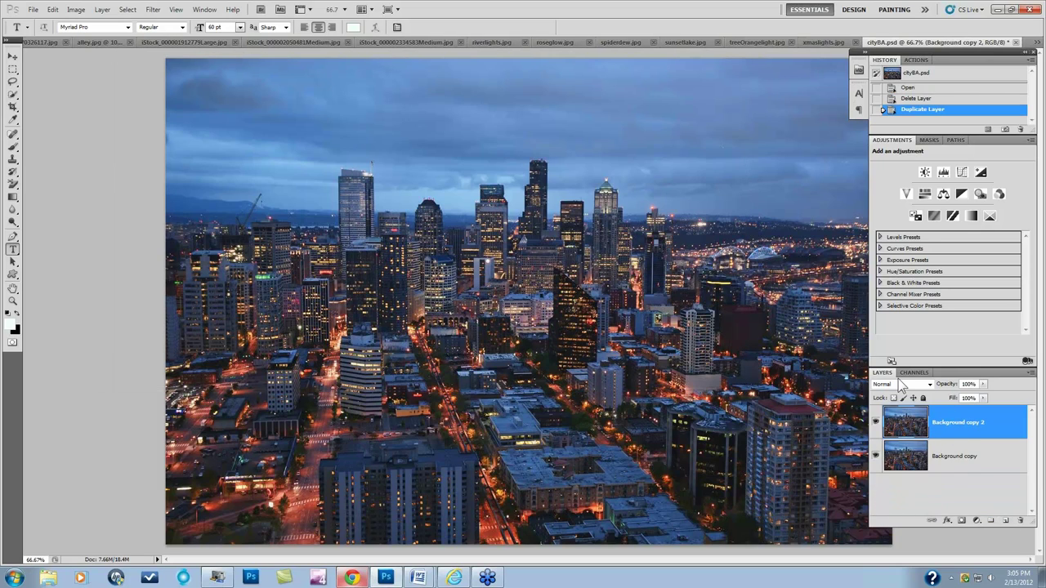
# Open the duplicated city layer in the Topaz Star Effects filter.
pyautogui.click(152, 9)
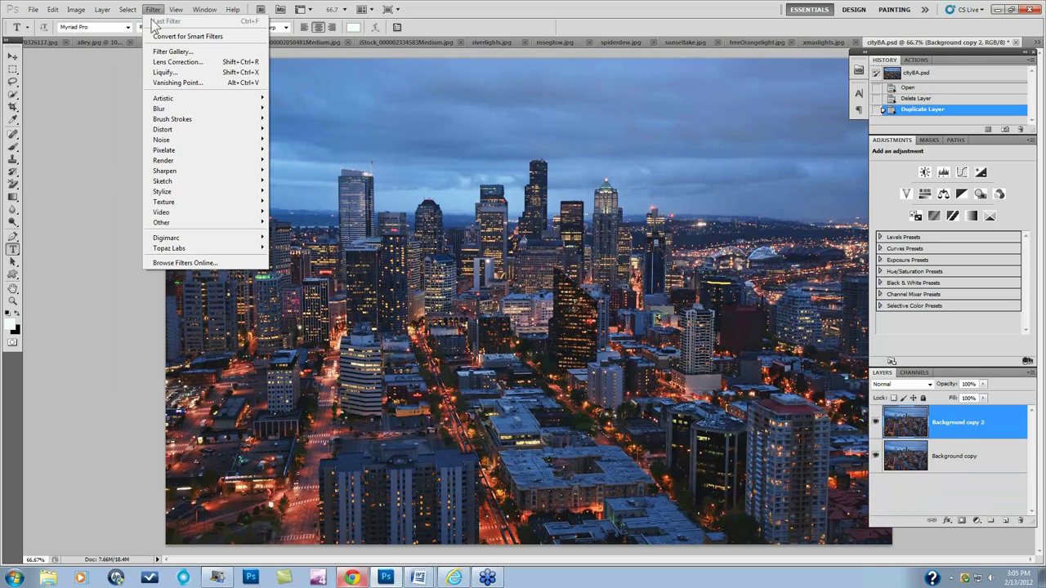
pyautogui.moveTo(168, 254)
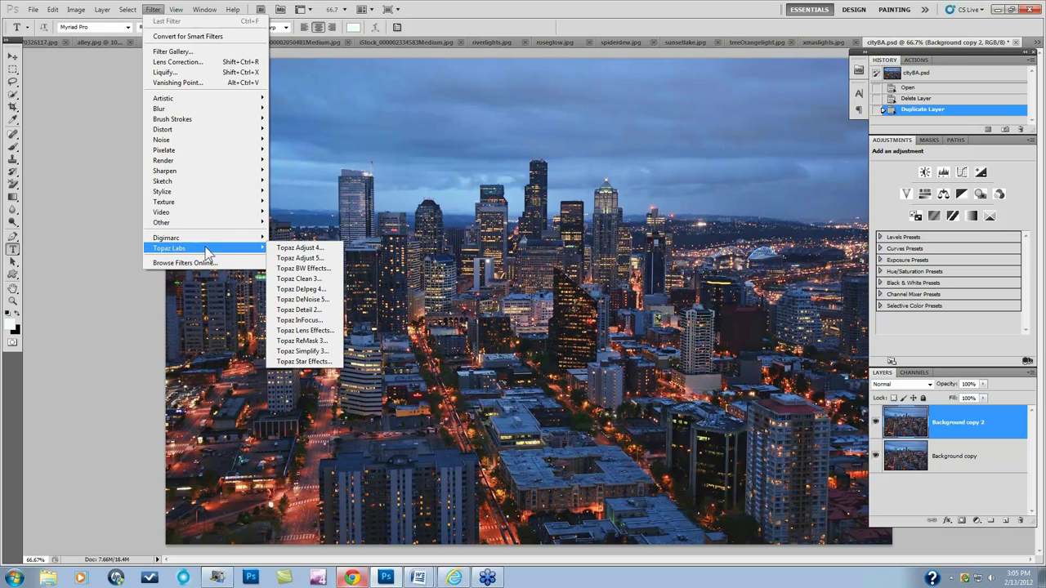
pyautogui.click(299, 363)
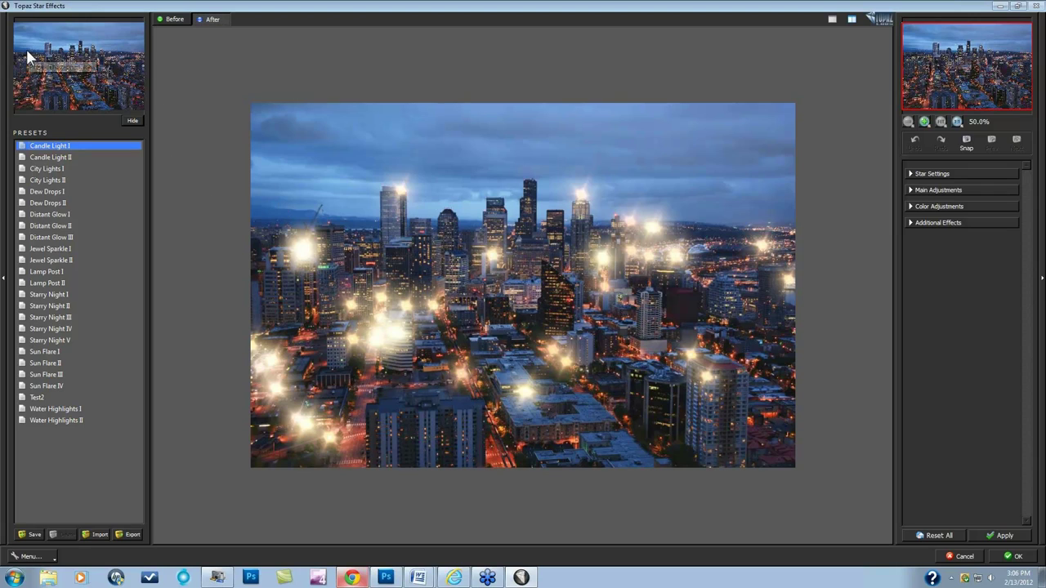
# Try the City Lights I preset and compare it with the original in single and side-by-side previews.
pyautogui.click(37, 170)
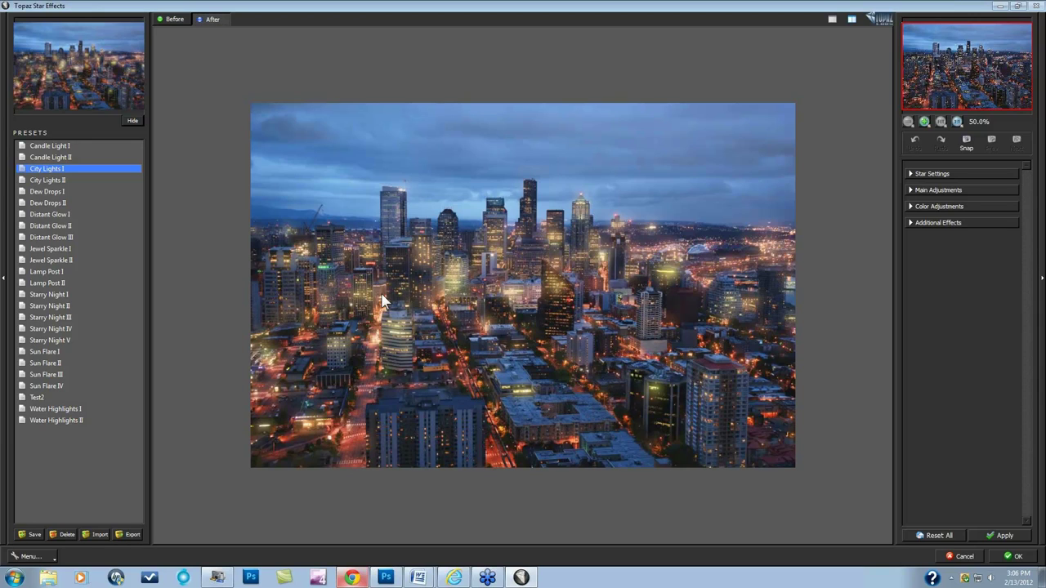
pyautogui.click(198, 277)
pyautogui.click(199, 278)
pyautogui.click(174, 22)
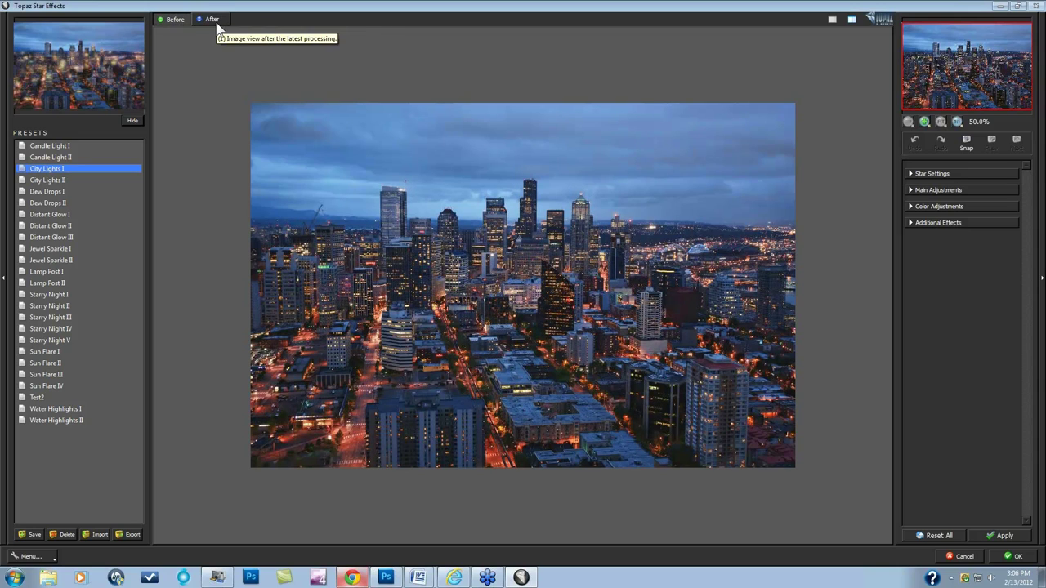
pyautogui.click(211, 20)
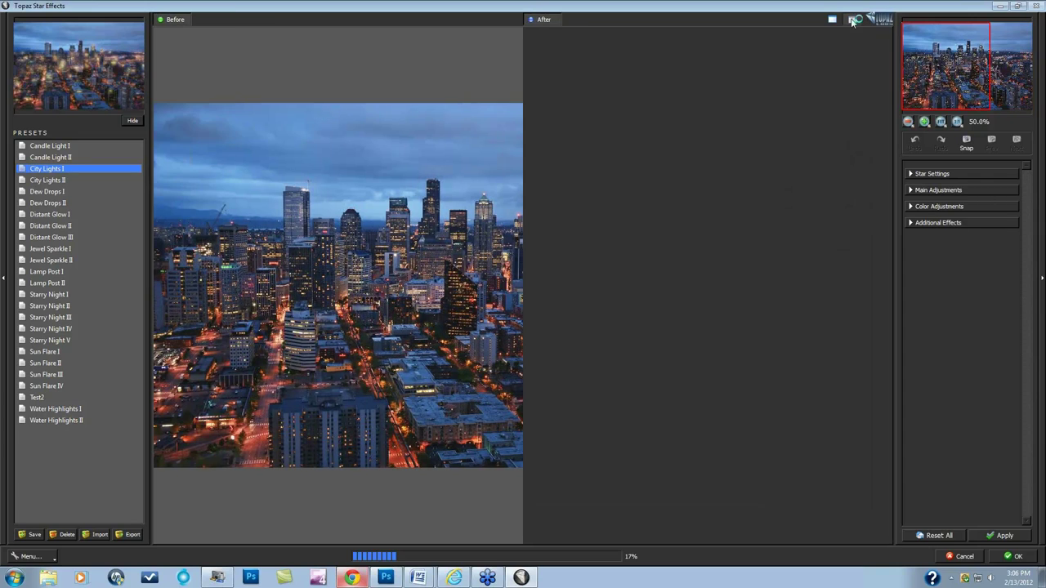
pyautogui.click(852, 20)
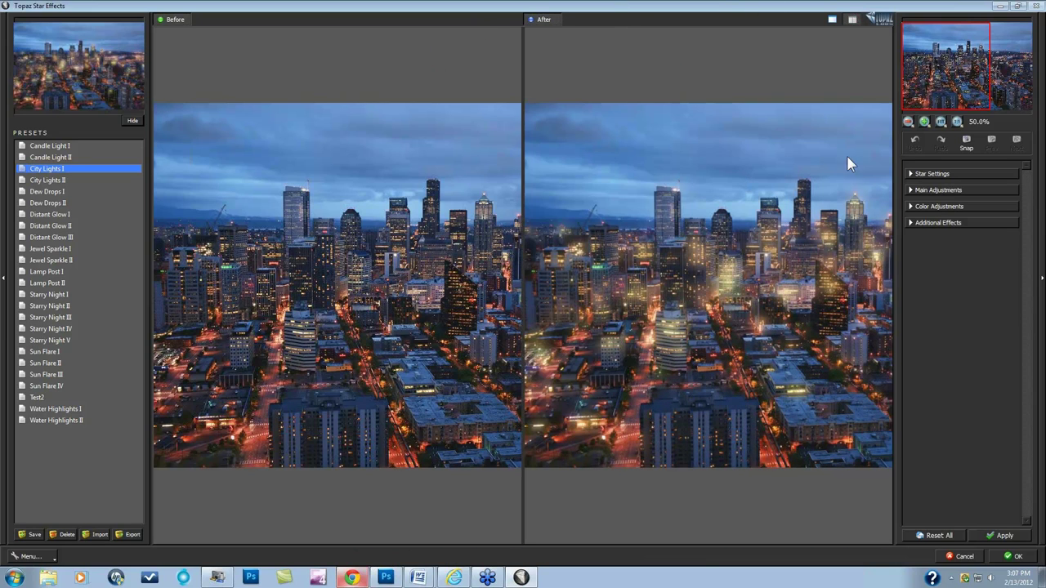
pyautogui.click(830, 19)
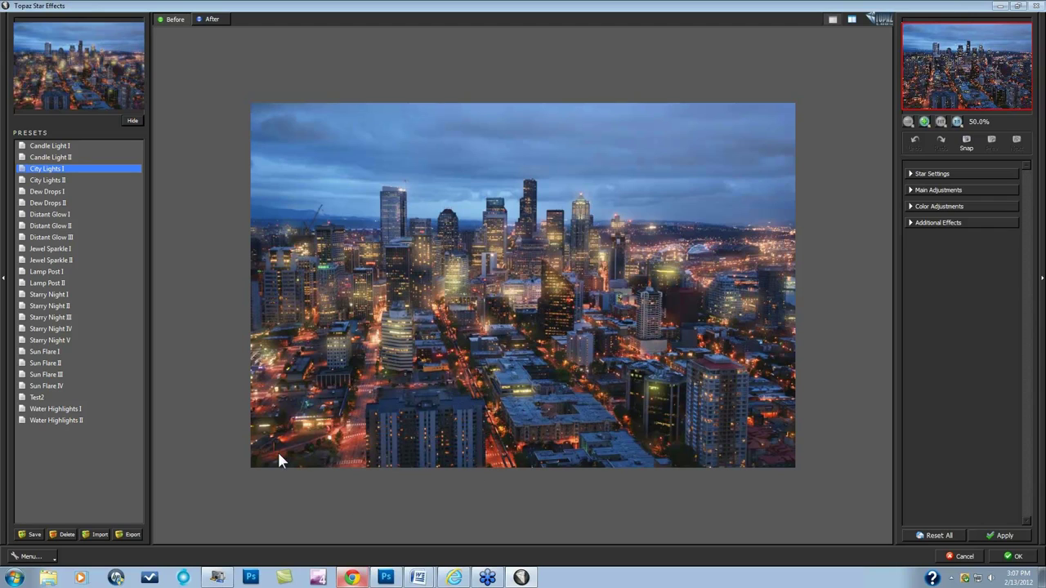
# Look at the preset saving options without saving, and apply the City Lights II preset to the city photo.
pyautogui.click(31, 535)
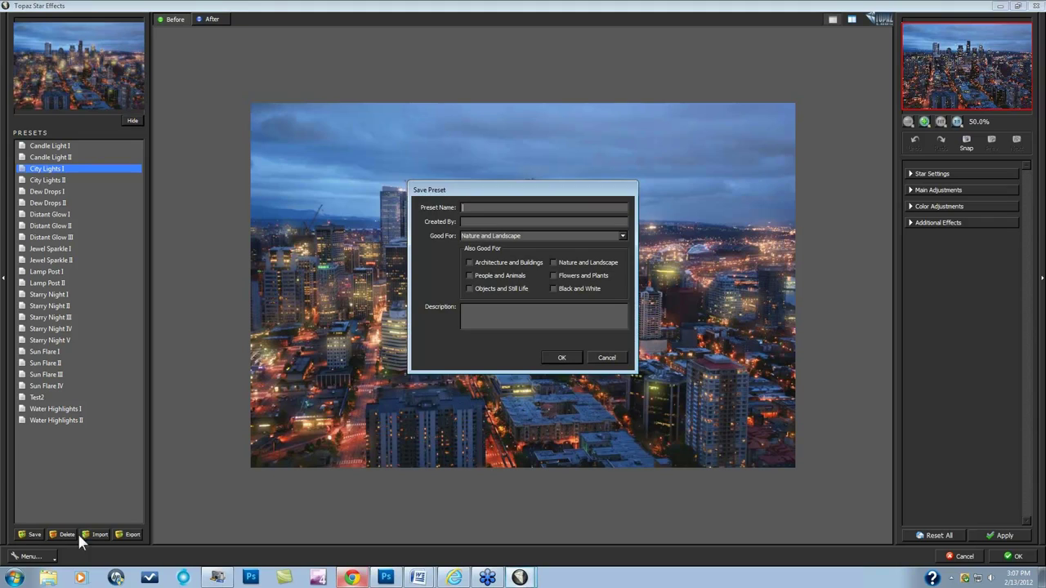
pyautogui.click(606, 357)
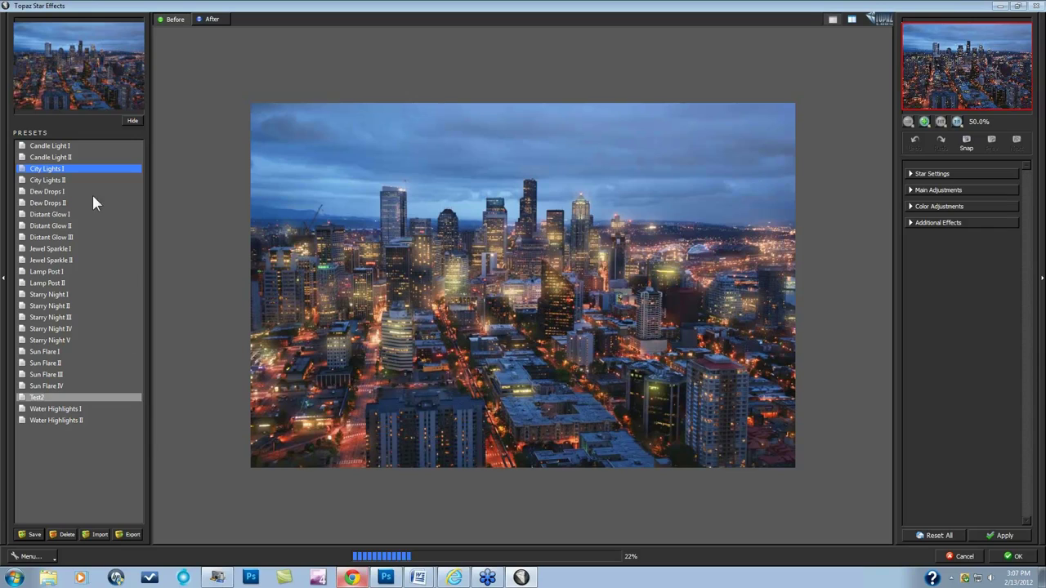
pyautogui.click(59, 180)
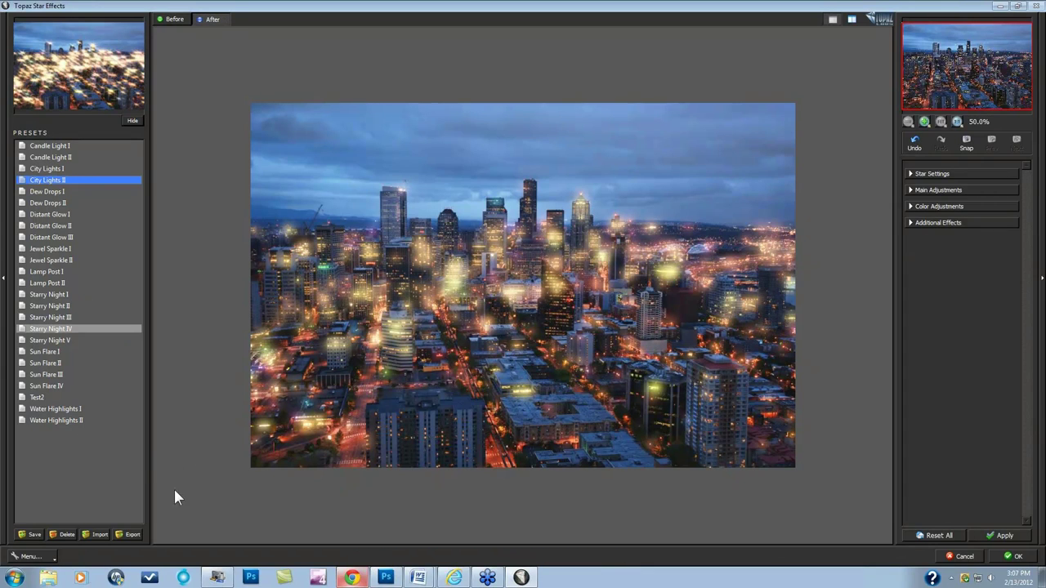
pyautogui.click(31, 557)
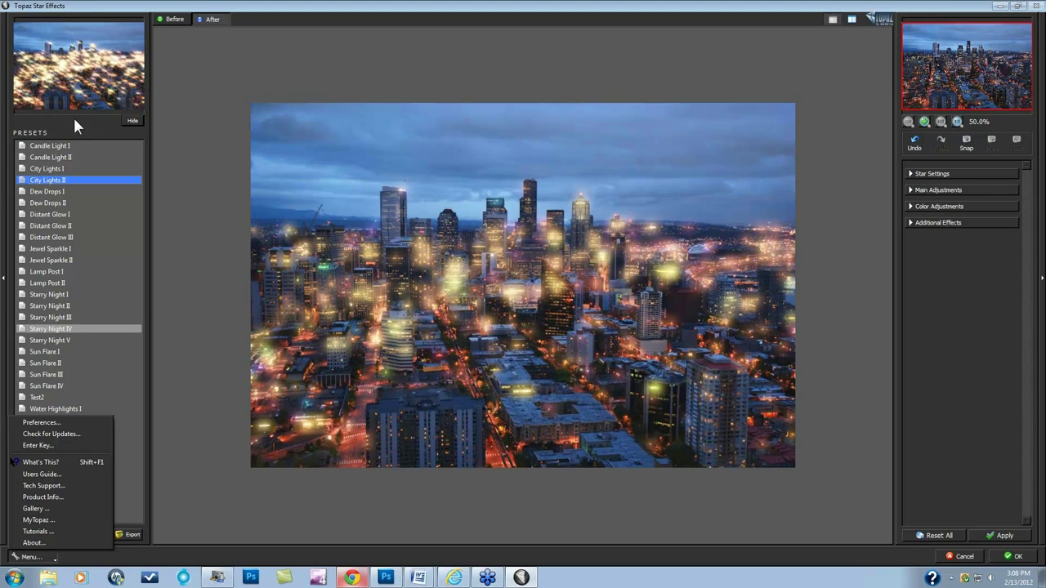
pyautogui.click(208, 180)
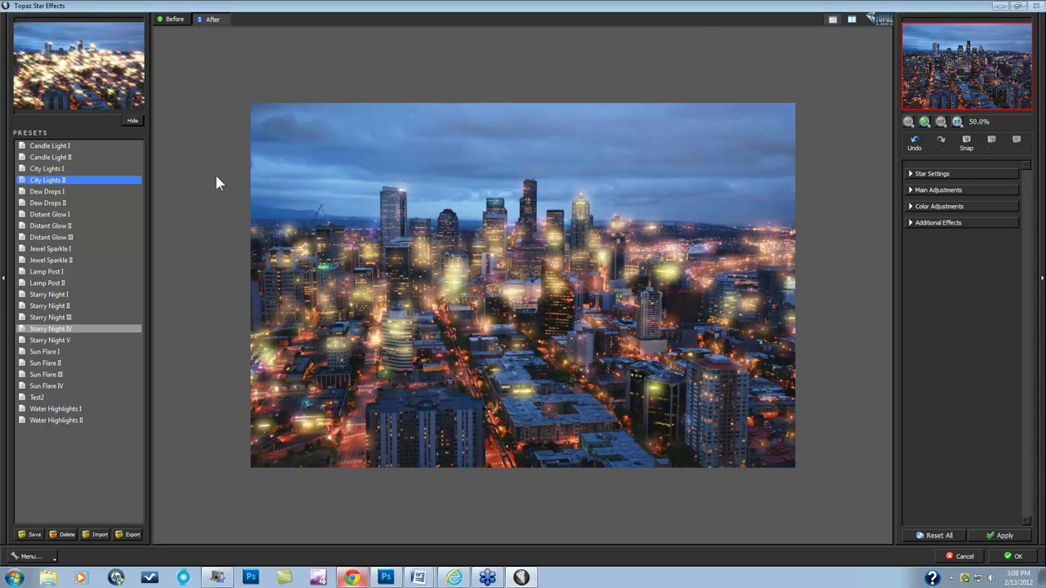
# Examine the City Lights II result up close and compare it with the original photo.
pyautogui.click(925, 122)
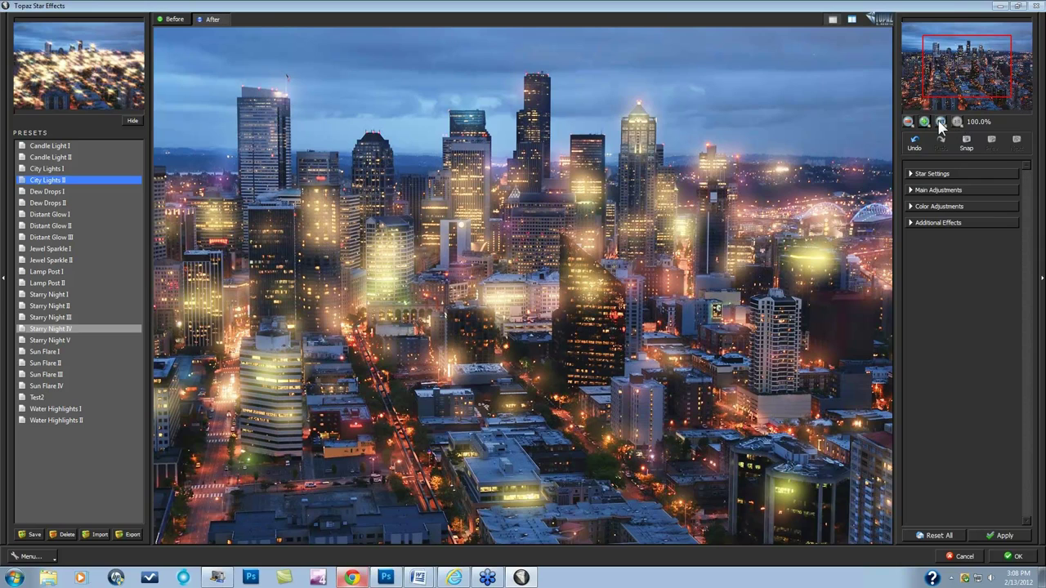
pyautogui.click(942, 122)
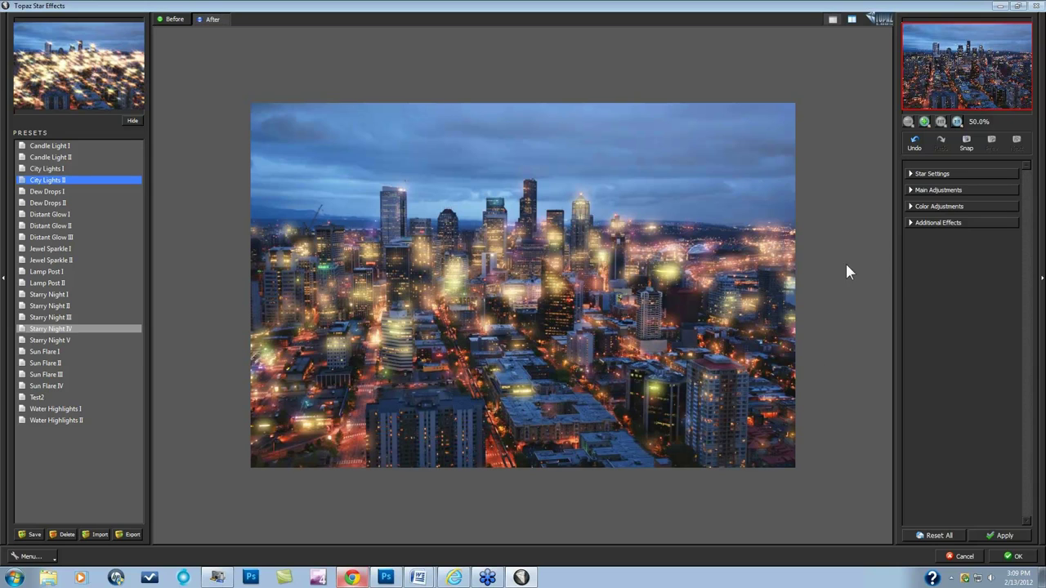
pyautogui.press('space')
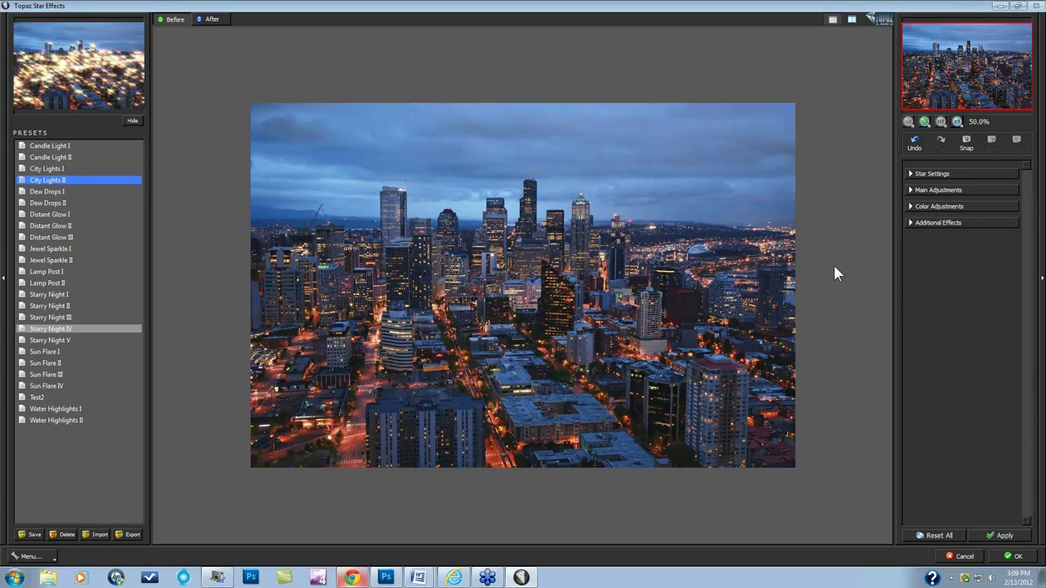
pyautogui.press('space')
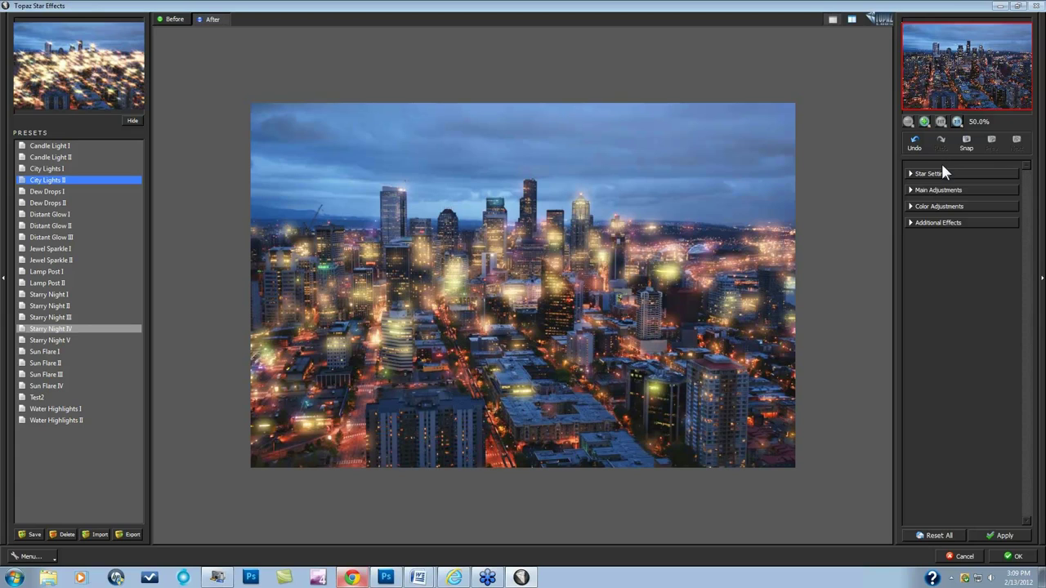
# Take snapshots of the City Lights II look and of a variation with Threshold 0.00 and Luminance 0.17.
pyautogui.click(966, 142)
pyautogui.click(911, 190)
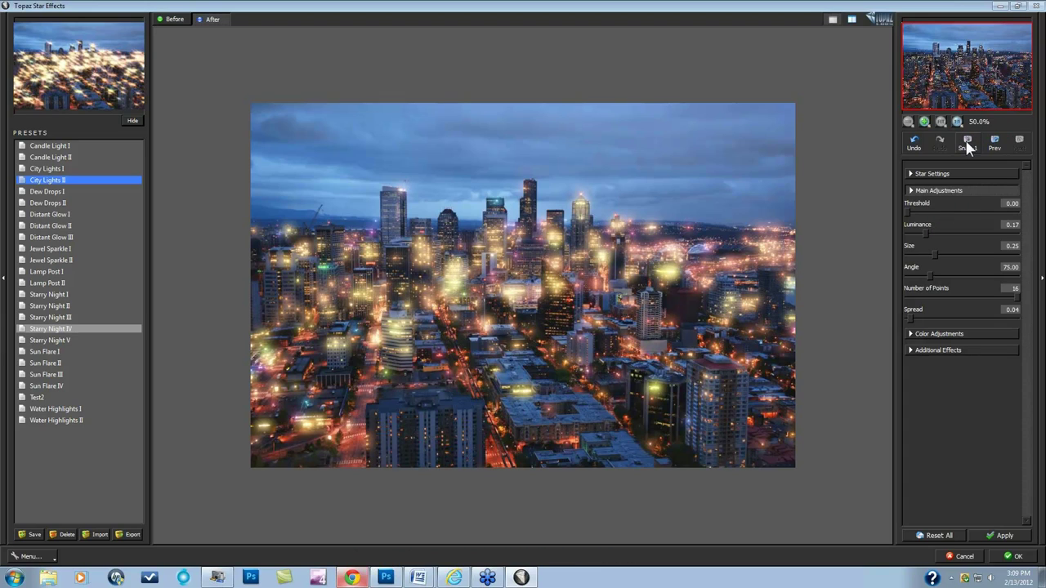
pyautogui.click(968, 142)
# Snapshot another variation with Size set to 0.49, and go back through the snapshots to the first one.
pyautogui.click(911, 349)
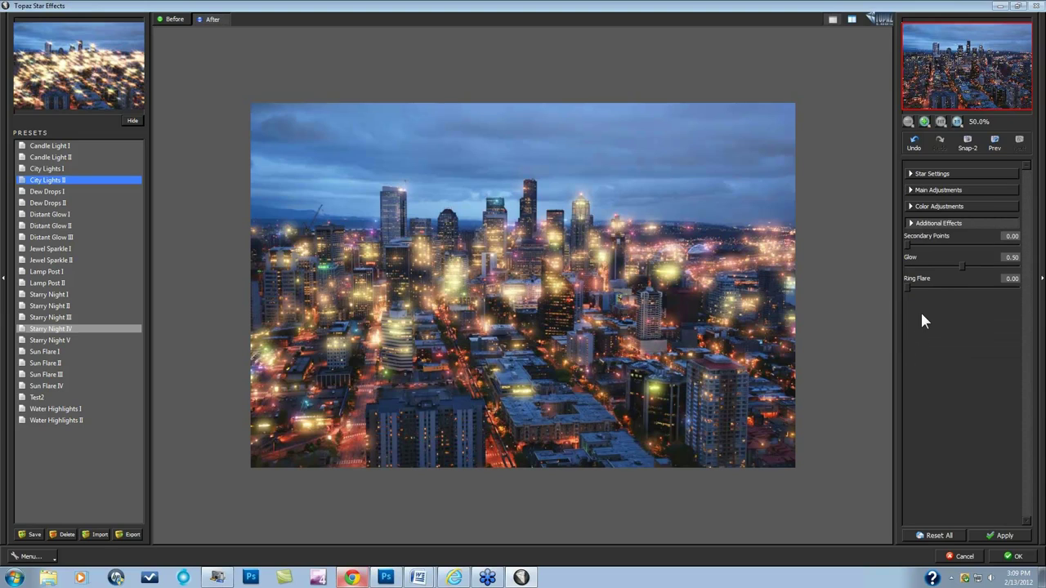
pyautogui.click(913, 194)
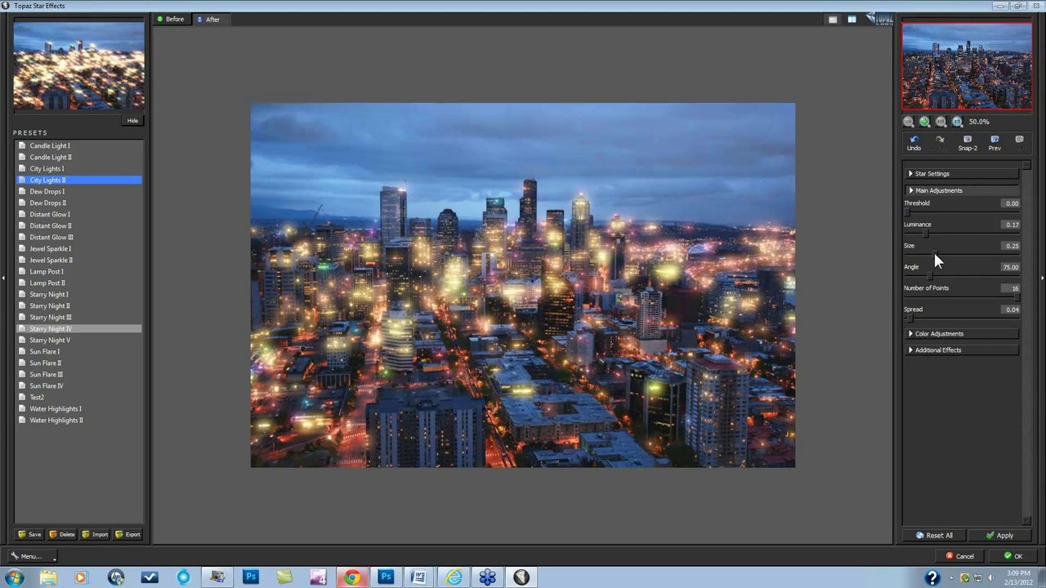
pyautogui.click(962, 254)
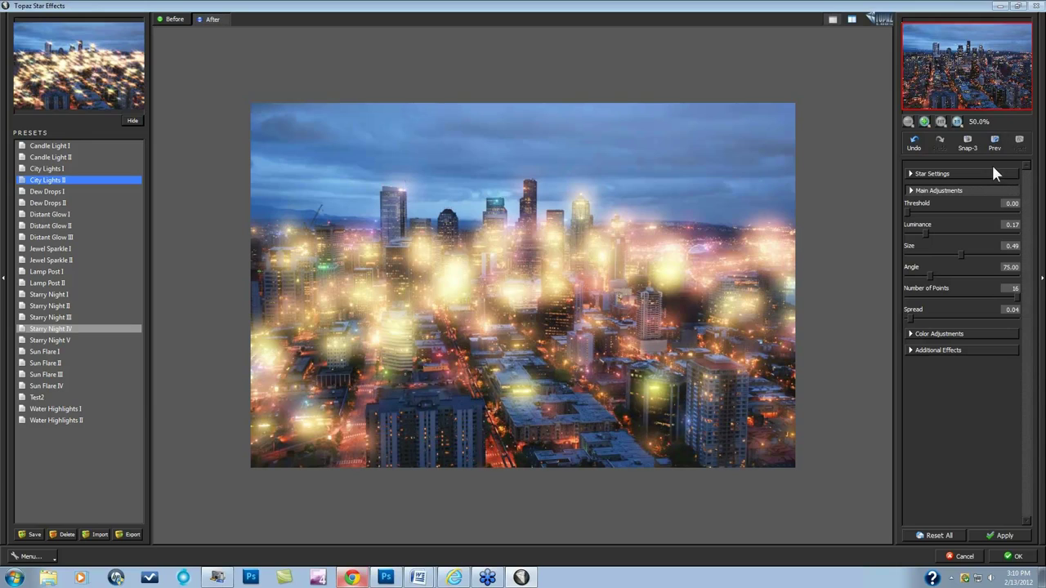
pyautogui.click(995, 141)
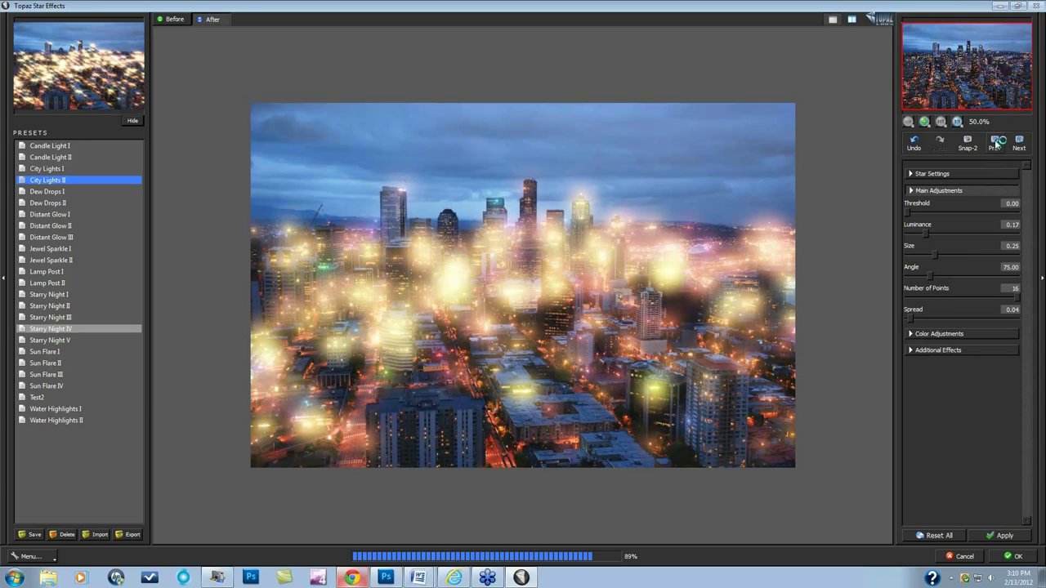
pyautogui.click(995, 141)
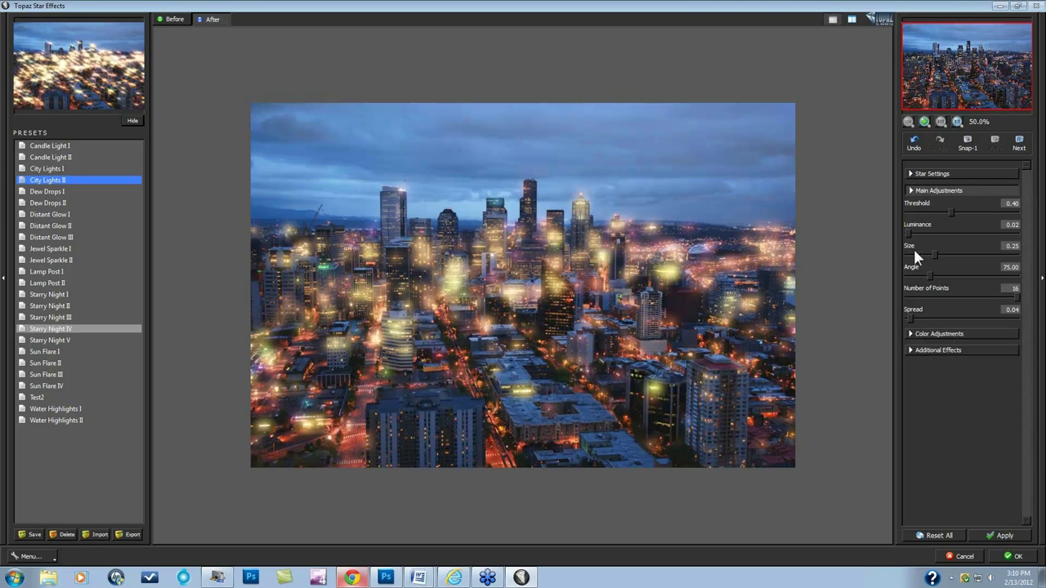
# Reset all star effect settings to their defaults.
pyautogui.click(957, 121)
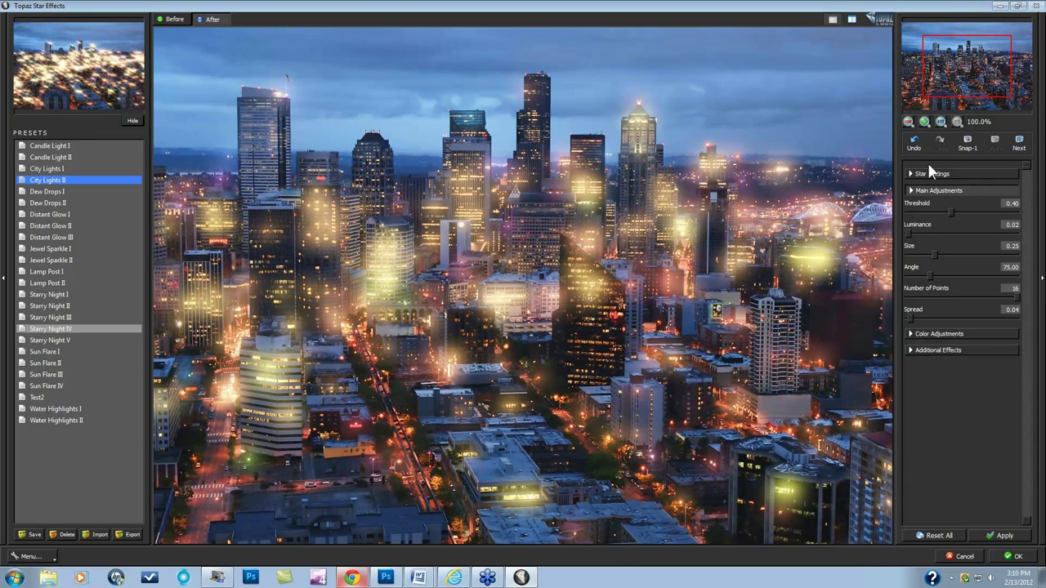
pyautogui.click(932, 534)
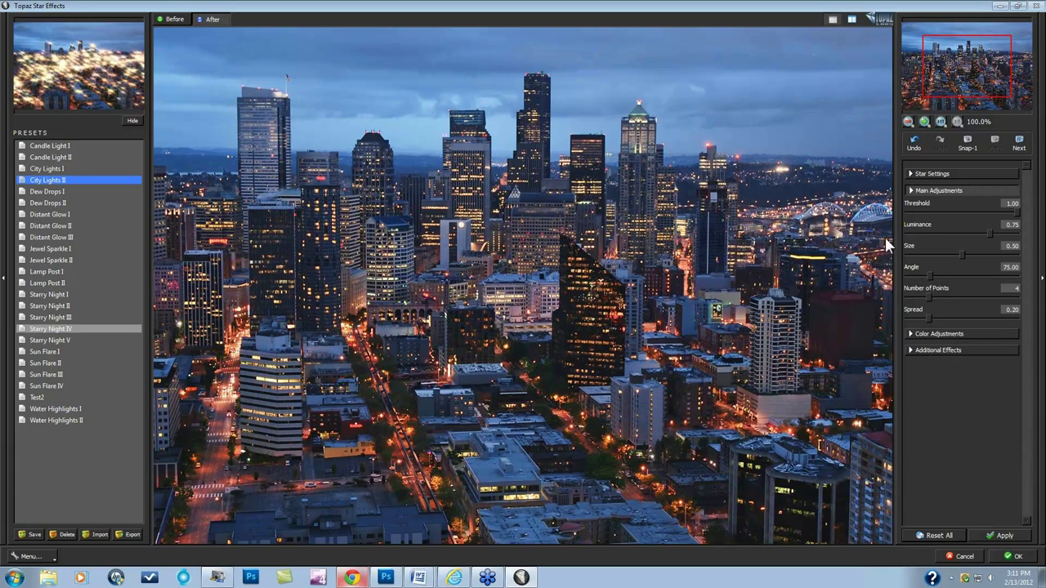
pyautogui.click(912, 189)
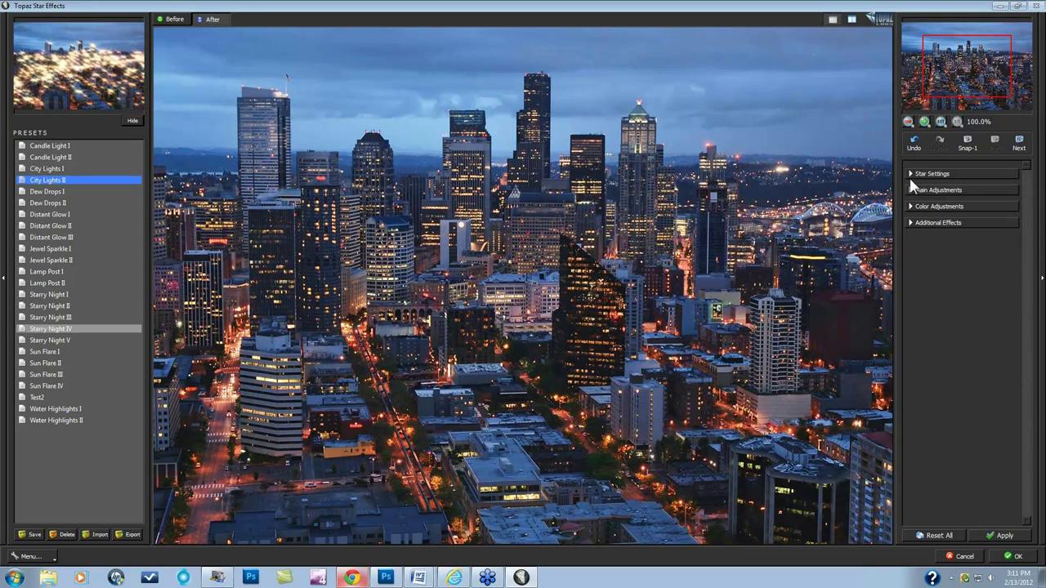
# Set the star mode to Stars Only and the Threshold to 0.69.
pyautogui.click(912, 173)
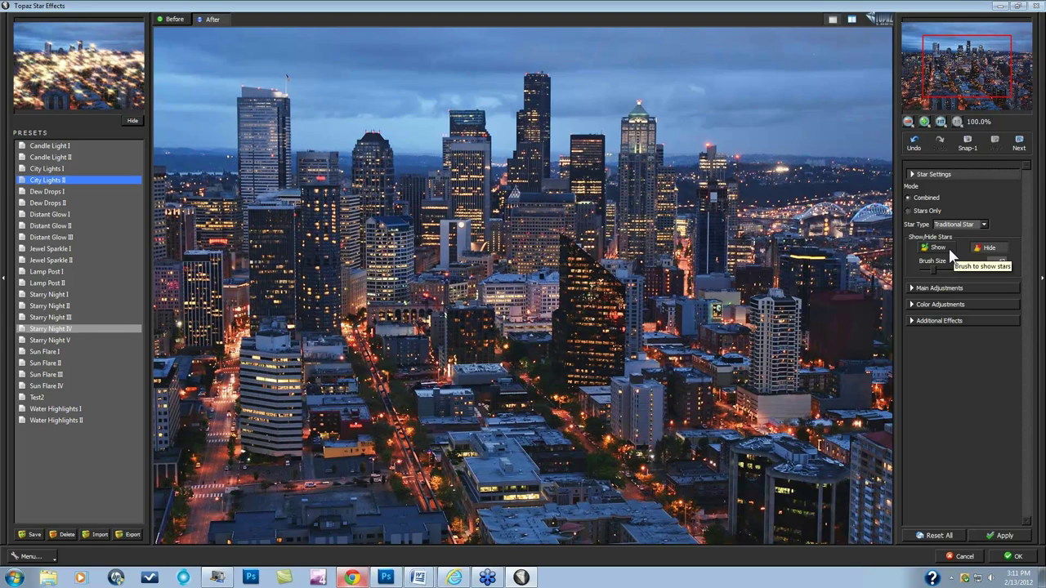
pyautogui.click(908, 211)
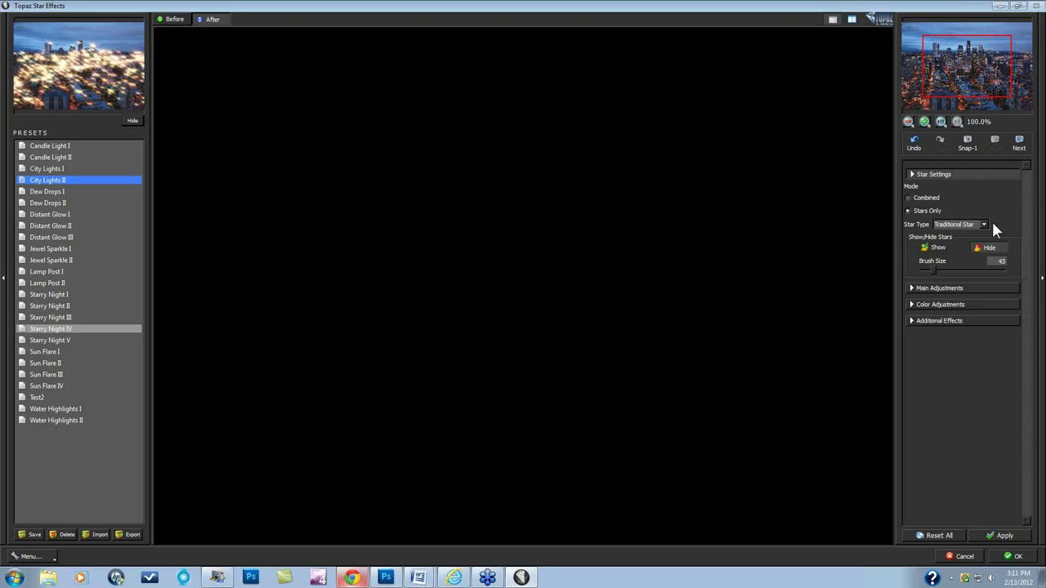
pyautogui.click(921, 289)
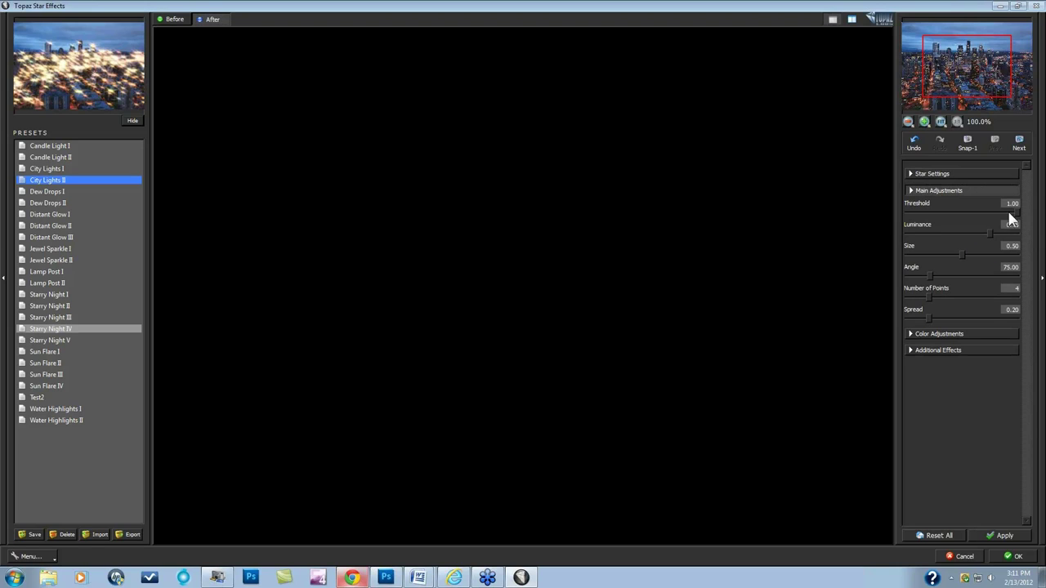
pyautogui.scroll(-1, 1012, 214)
pyautogui.scroll(-2, 983, 214)
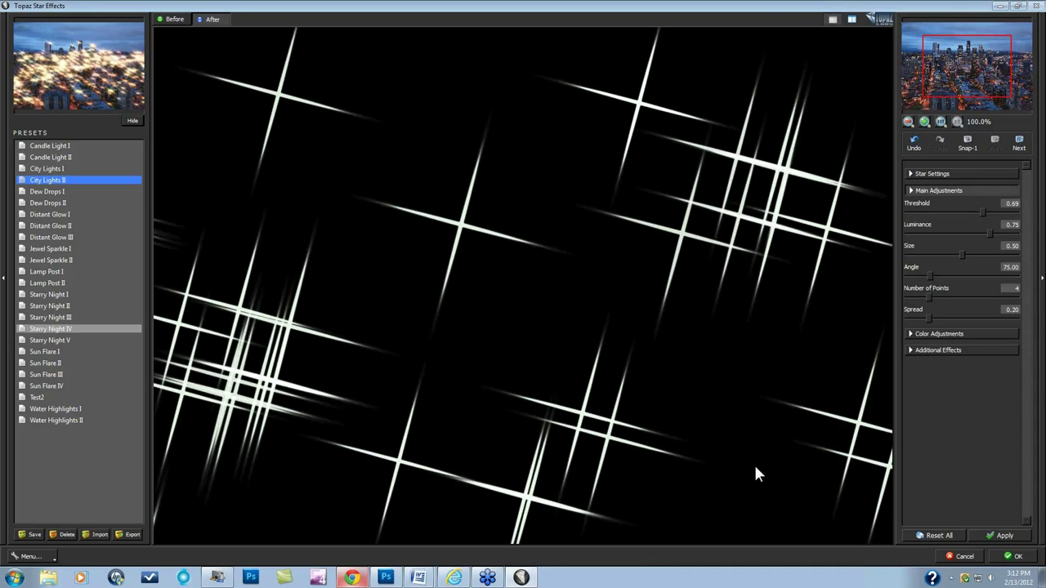
# Set the star mode to Combined and the star type to Hollywood Star.
pyautogui.click(913, 175)
pyautogui.click(909, 199)
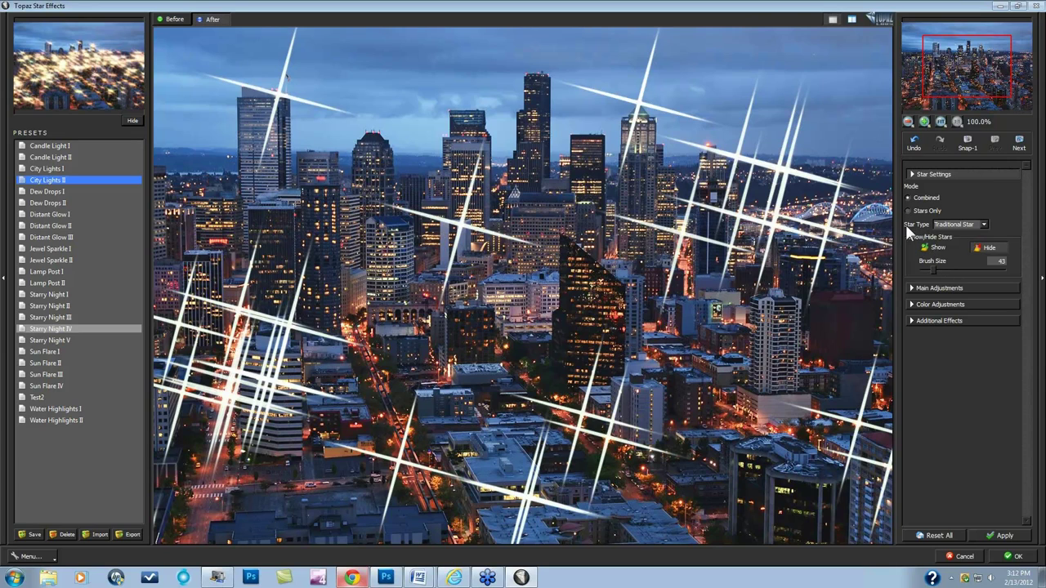
pyautogui.click(982, 224)
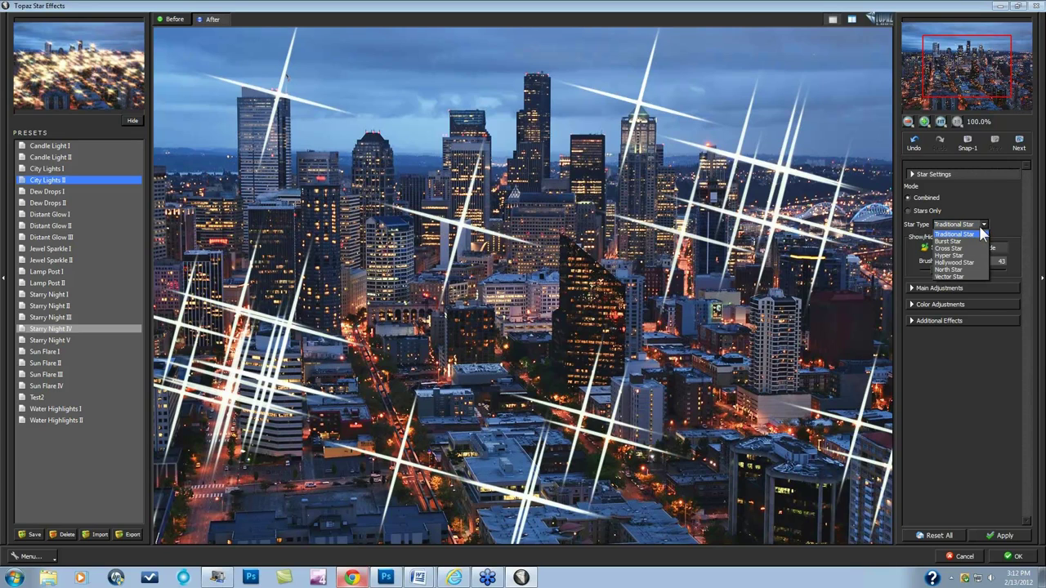
pyautogui.click(955, 262)
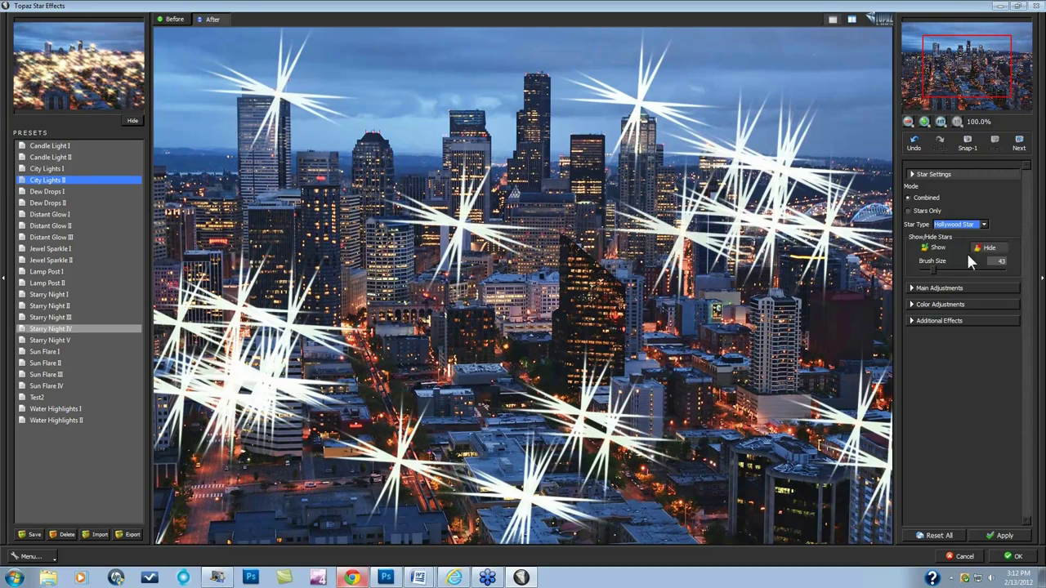
# Lower the stars' Threshold to 0.00 and their Luminance to 0.00.
pyautogui.click(915, 288)
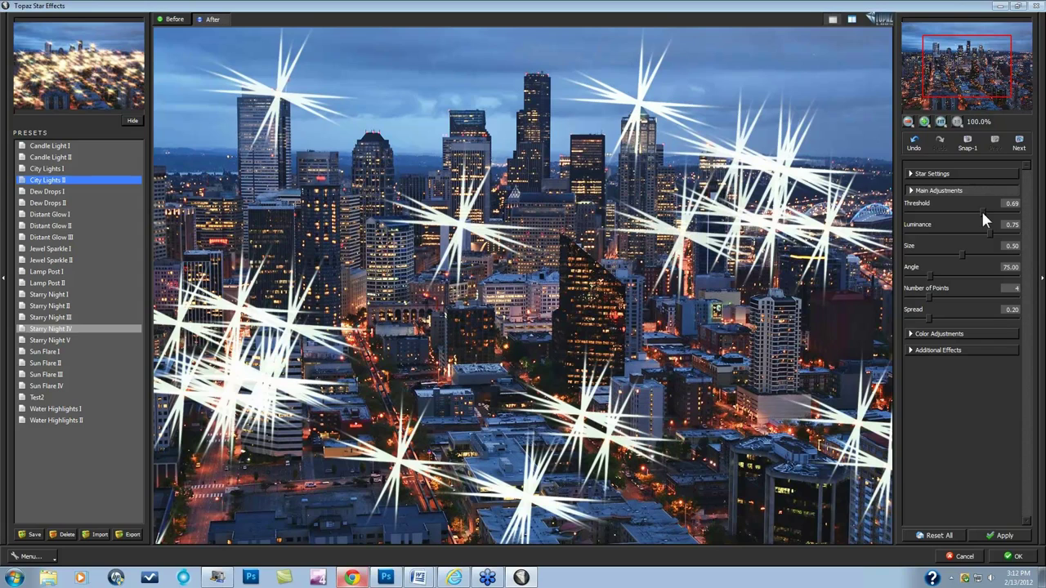
pyautogui.moveTo(981, 210)
pyautogui.mouseDown()
pyautogui.moveTo(1028, 212)
pyautogui.moveTo(1000, 212)
pyautogui.mouseUp()
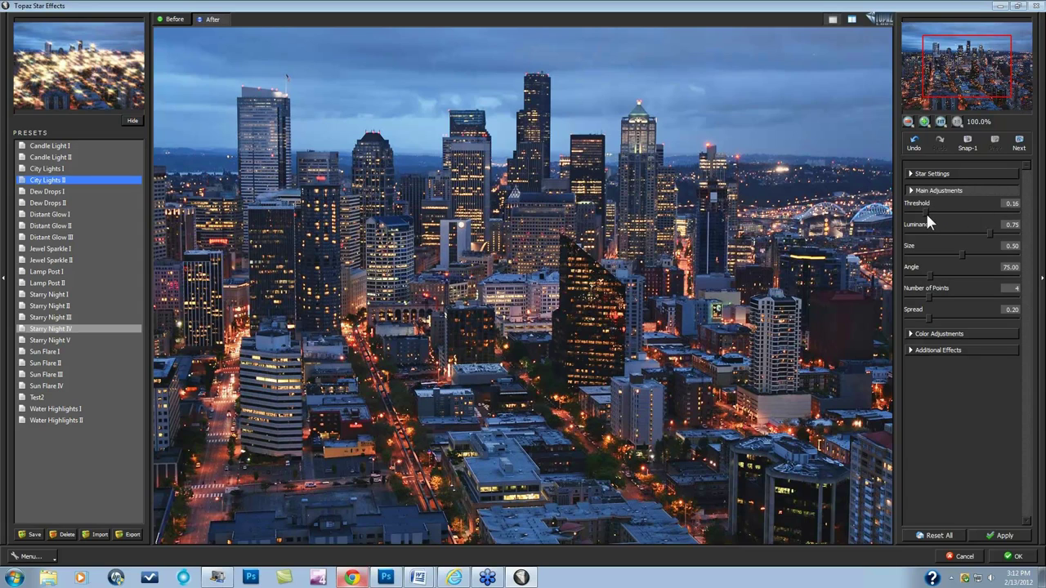
pyautogui.moveTo(907, 212); pyautogui.dragTo(899, 211)
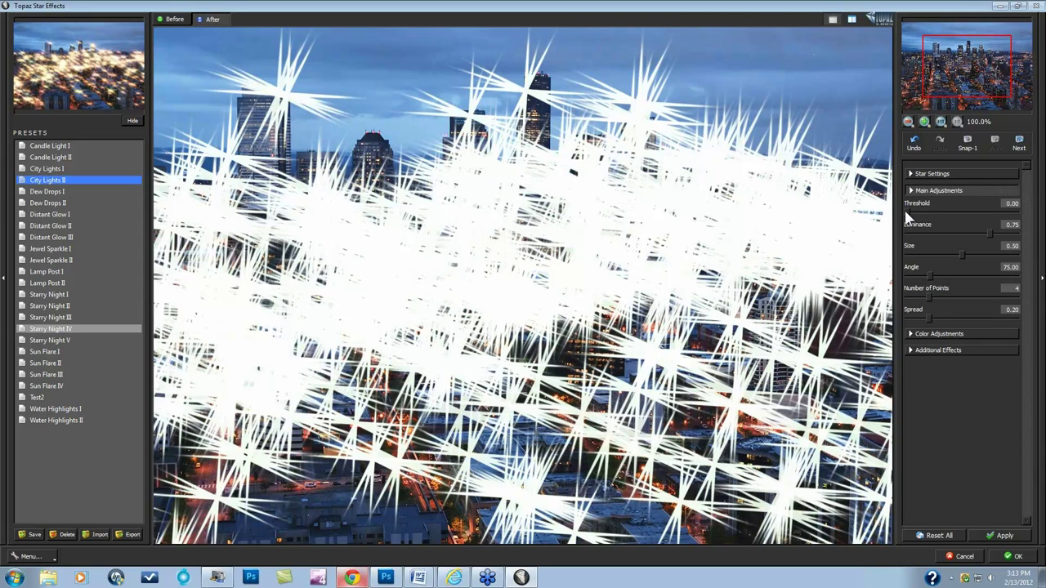
pyautogui.moveTo(906, 217)
pyautogui.moveTo(951, 233)
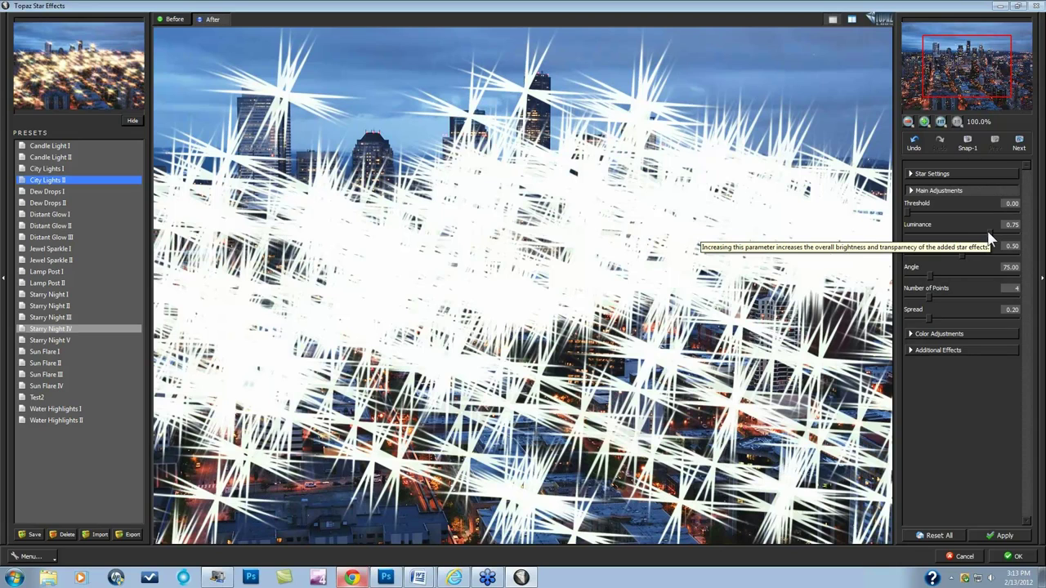
pyautogui.moveTo(988, 233); pyautogui.dragTo(965, 233)
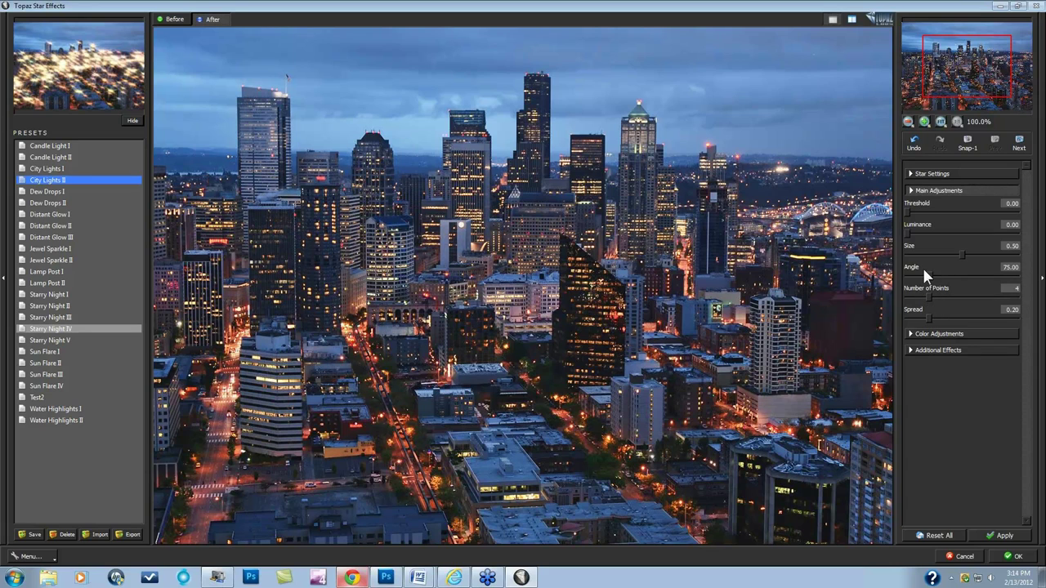
# Add a Glow of 0.29 to the lights and raise the Saturation of the effect.
pyautogui.click(912, 334)
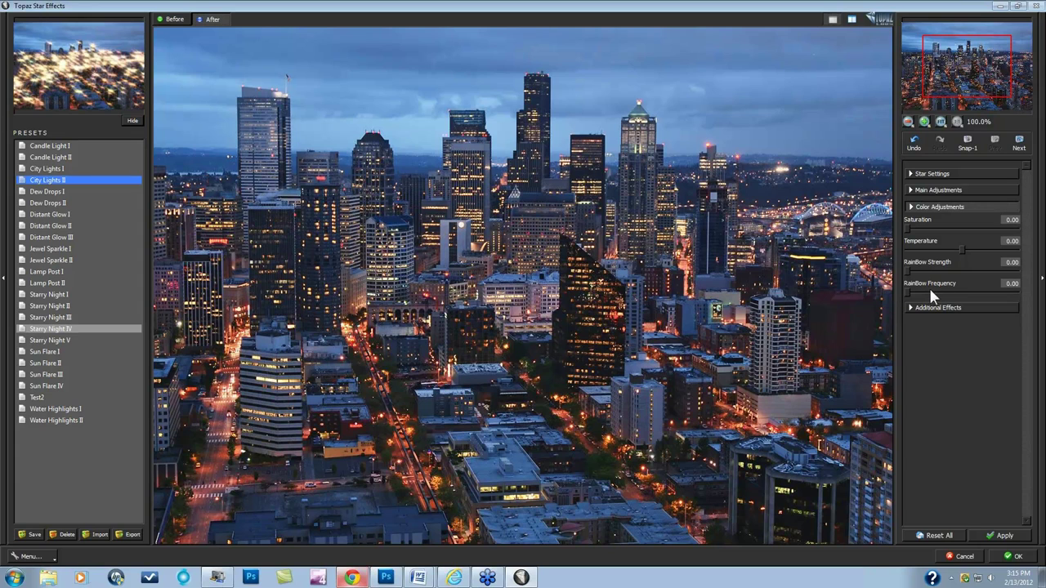
pyautogui.click(909, 306)
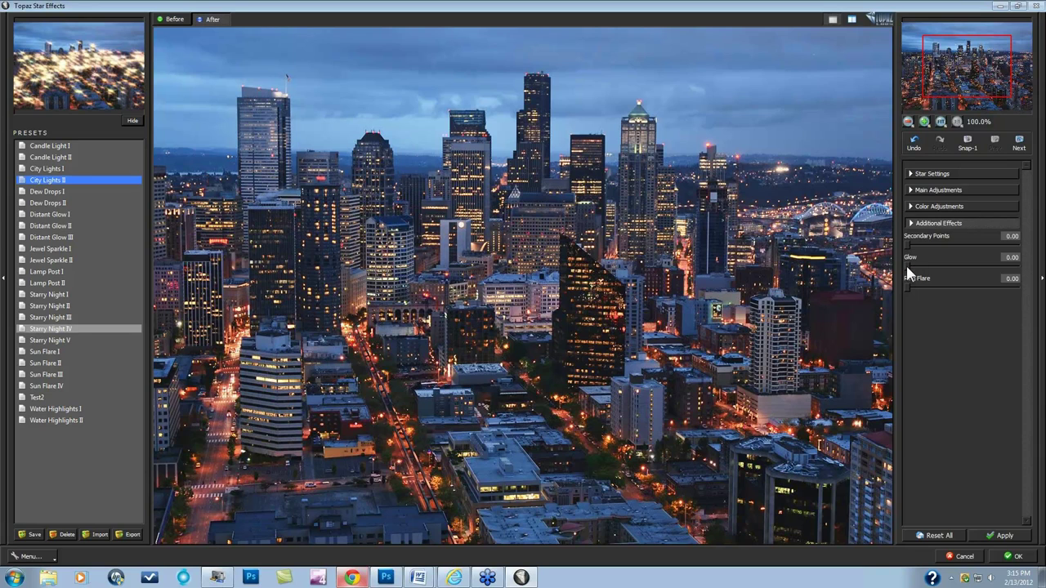
pyautogui.moveTo(909, 268); pyautogui.dragTo(924, 267)
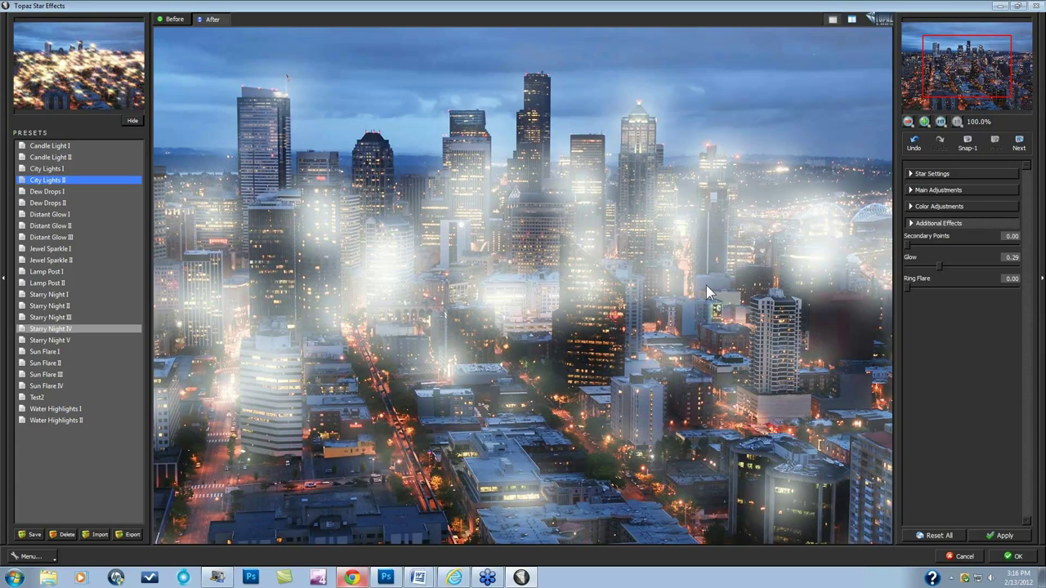
pyautogui.click(910, 209)
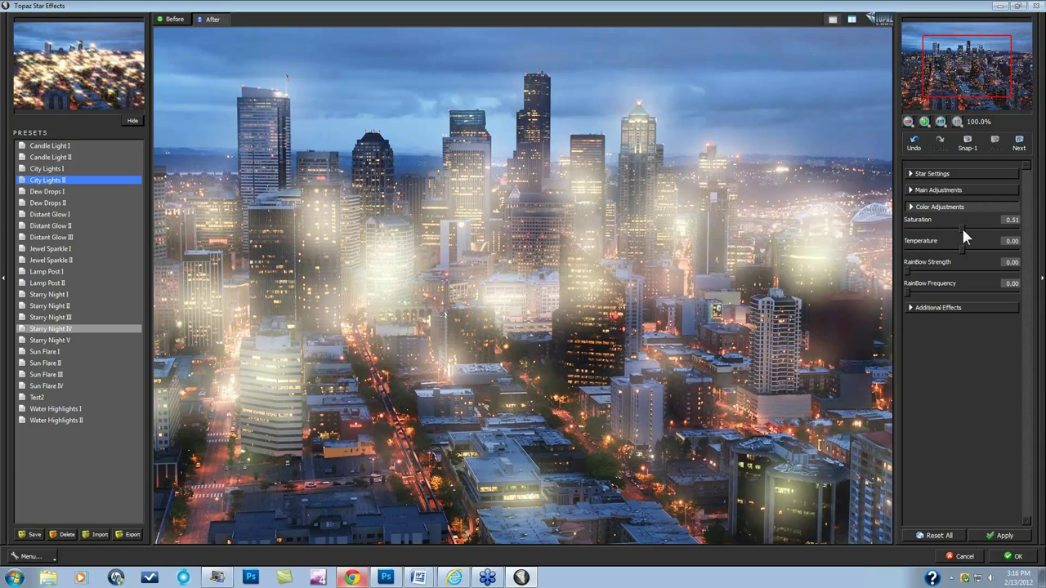
pyautogui.moveTo(973, 228); pyautogui.dragTo(975, 228)
# Reduce the effect Size to 0.19 and compare the result with the original photo.
pyautogui.click(912, 191)
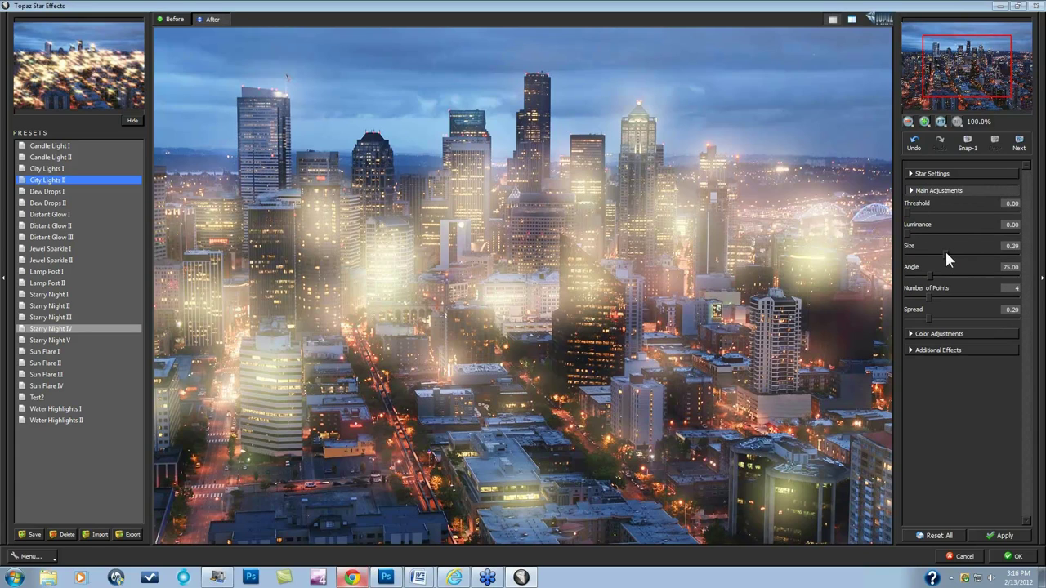
pyautogui.moveTo(925, 255); pyautogui.dragTo(929, 256)
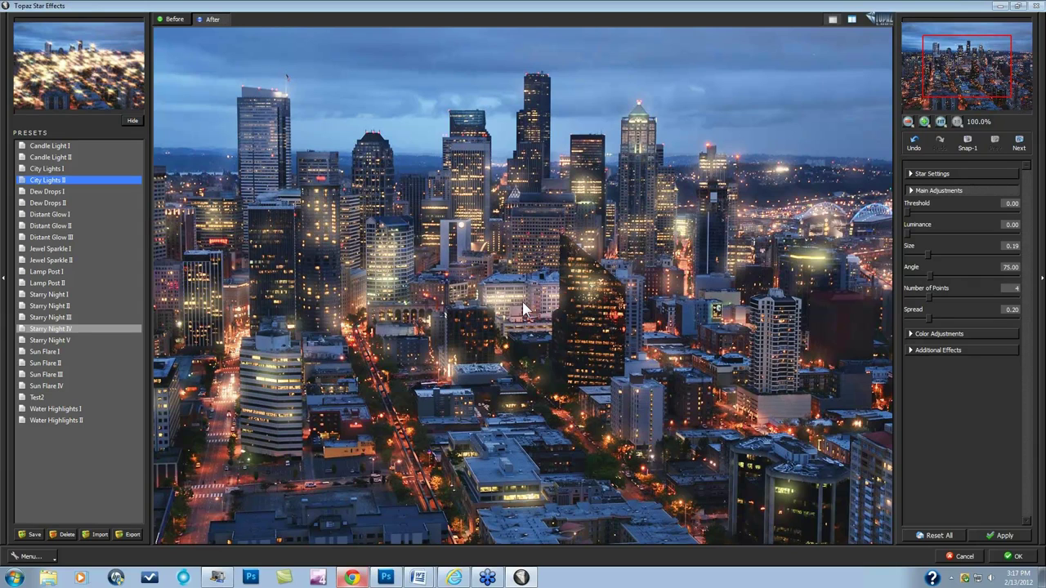
pyautogui.click(523, 302)
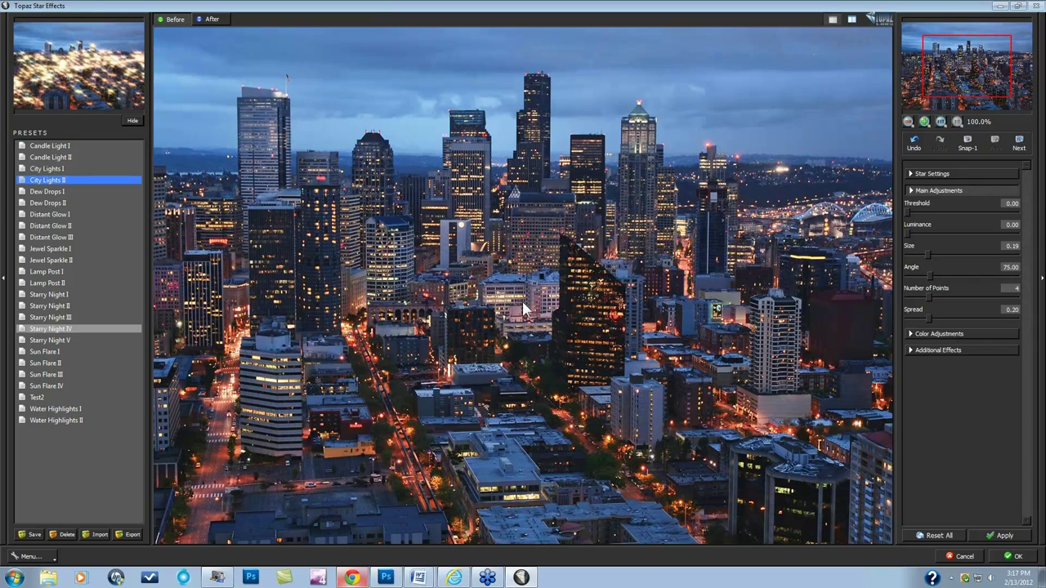
pyautogui.click(522, 301)
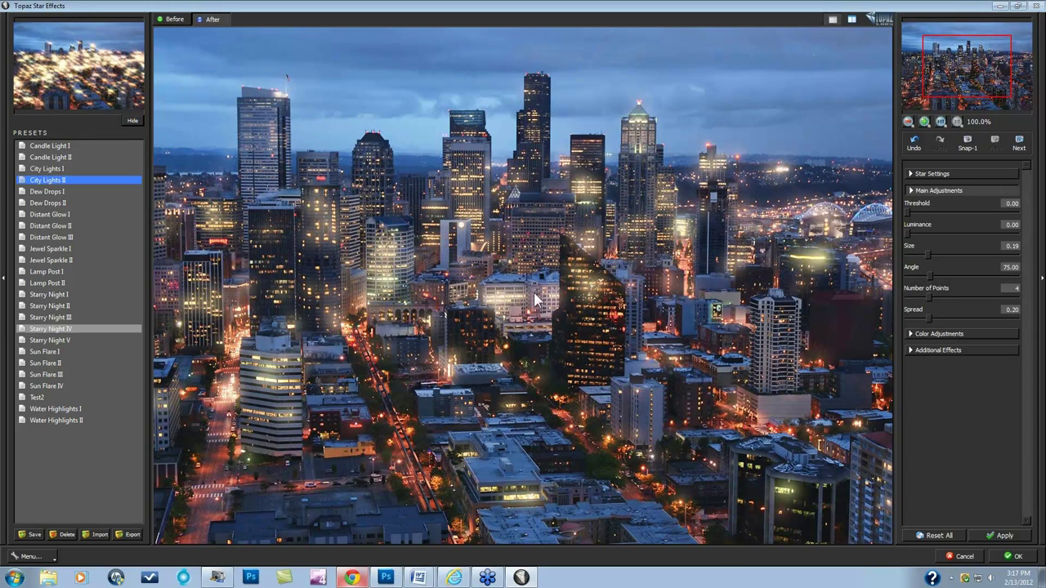
# Add a Ring Flare of 0.30 to the city lights.
pyautogui.click(911, 350)
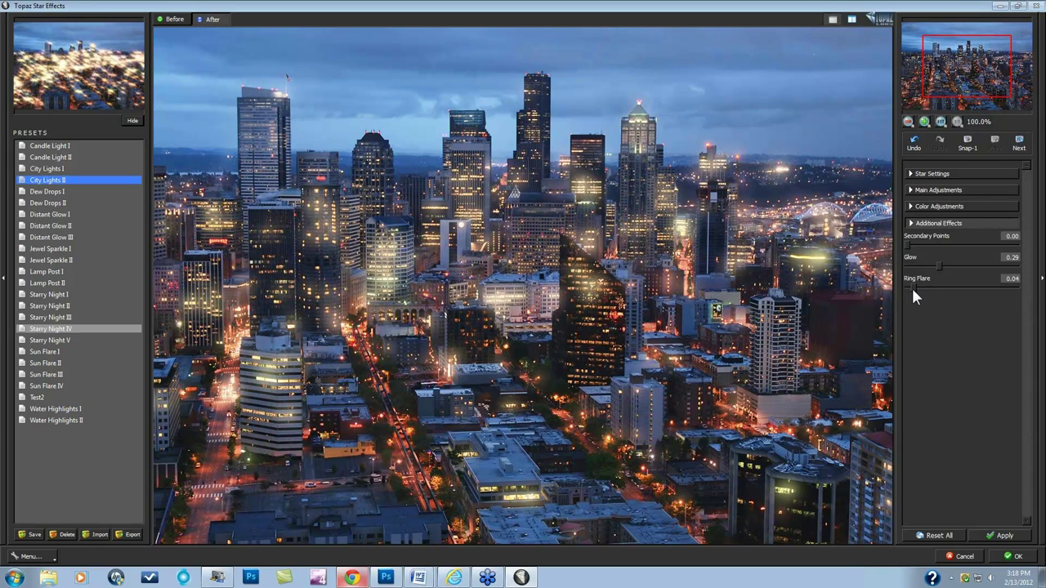
pyautogui.moveTo(913, 287); pyautogui.dragTo(919, 289)
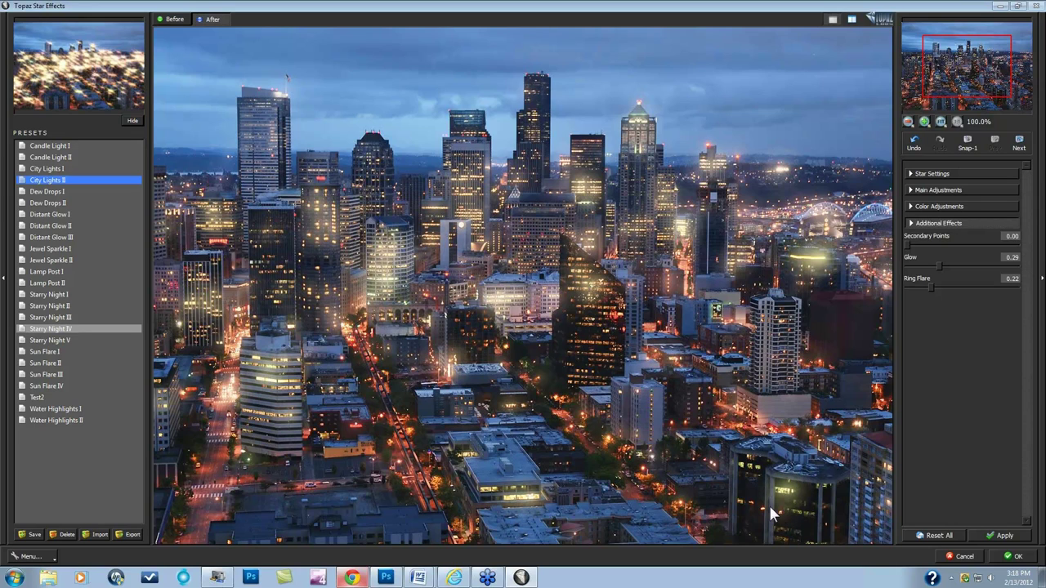
pyautogui.click(942, 288)
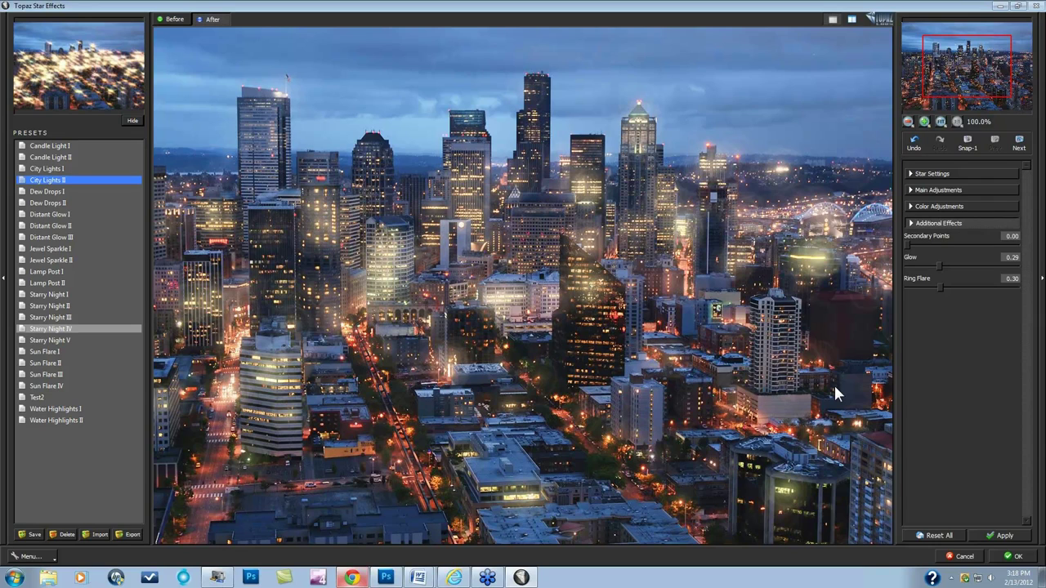
# Cancel the star effects on the city photo and switch to the treeOrangelight.jpg image in Photoshop.
pyautogui.click(923, 192)
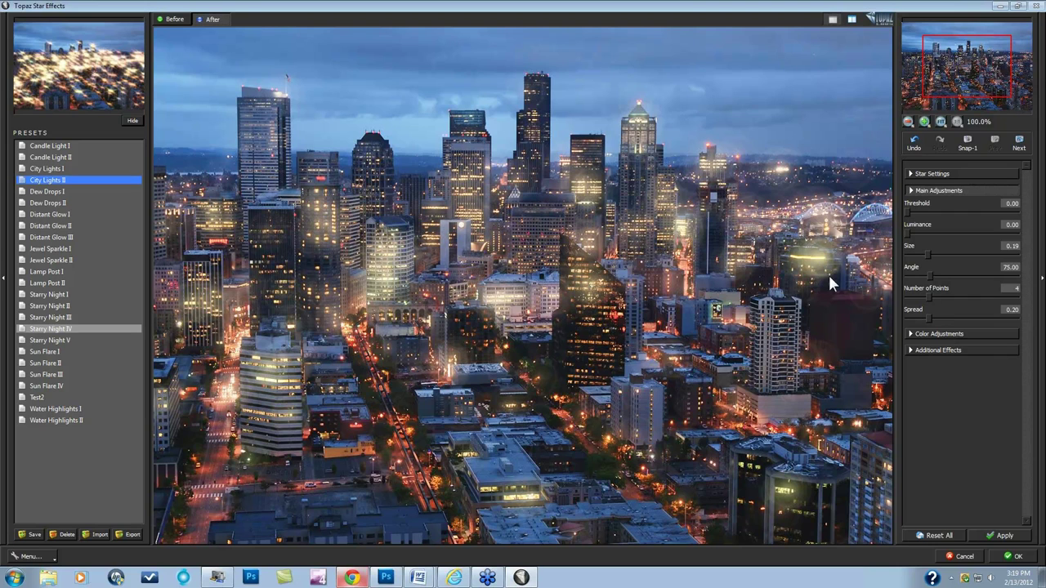
pyautogui.click(961, 556)
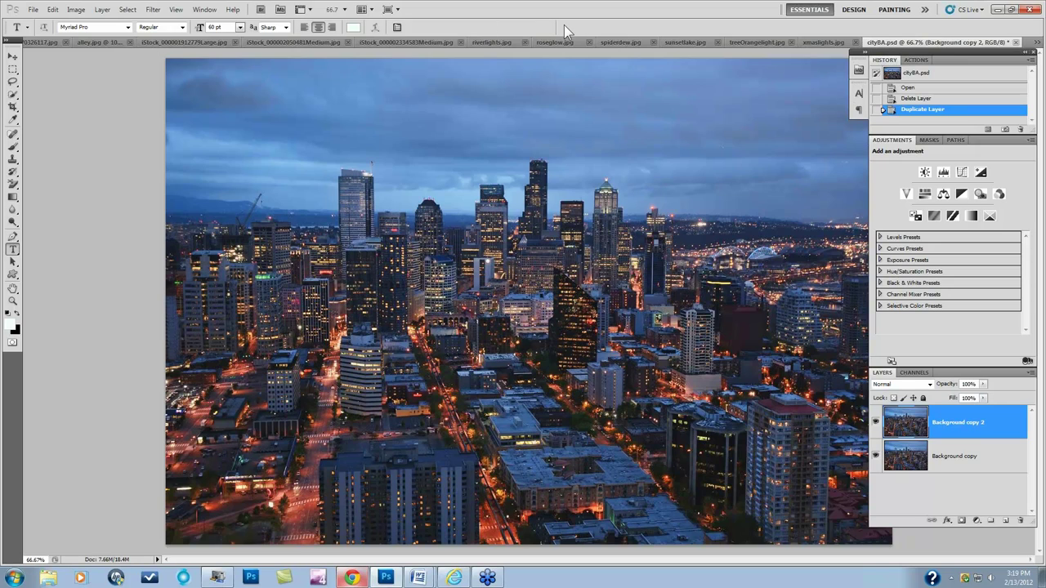
pyautogui.click(742, 44)
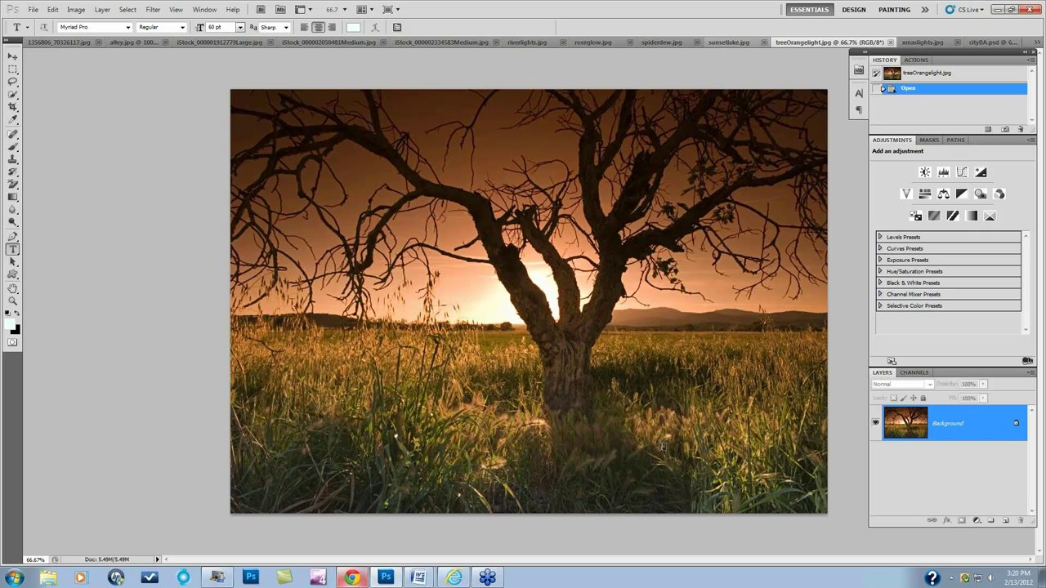
# Duplicate the tree image's Background layer and delete the accidentally created text layer.
pyautogui.moveTo(979, 428); pyautogui.dragTo(1006, 521)
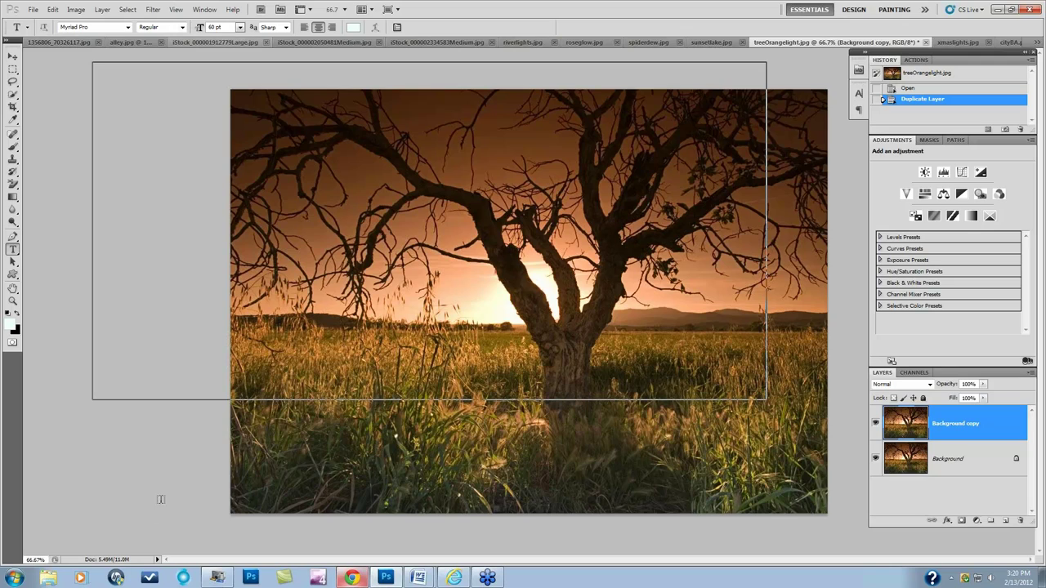
pyautogui.click(188, 464)
pyautogui.moveTo(981, 425); pyautogui.dragTo(1020, 521)
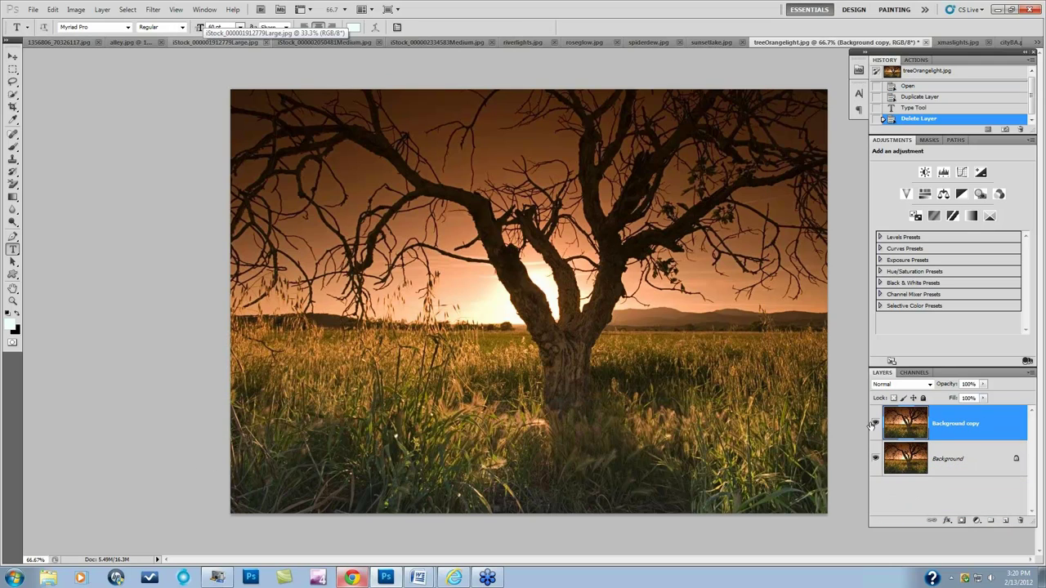
# Open the duplicated layer in the Topaz Star Effects filter and reset all settings.
pyautogui.click(152, 9)
pyautogui.moveTo(187, 256)
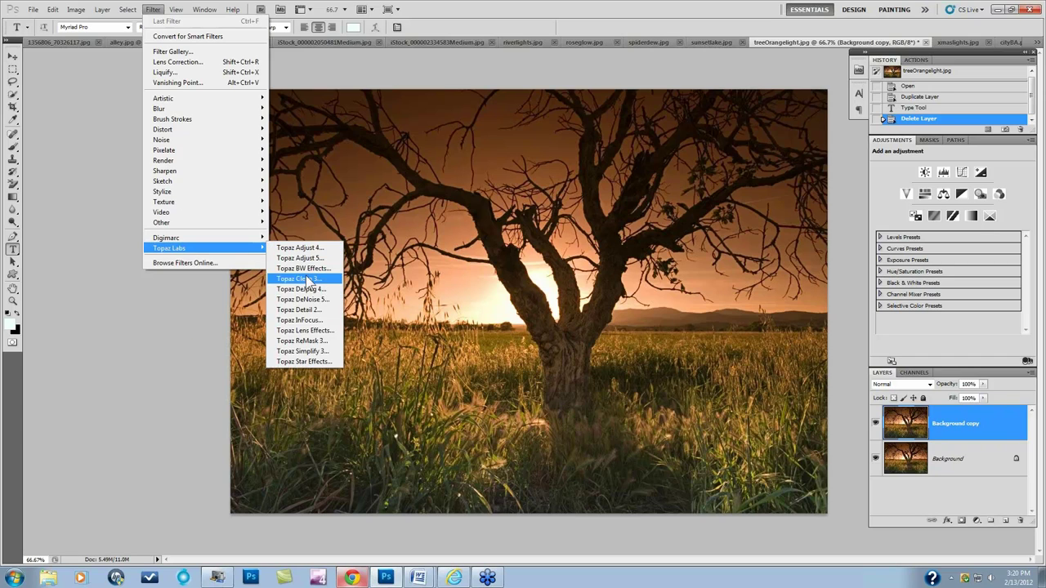
pyautogui.click(298, 364)
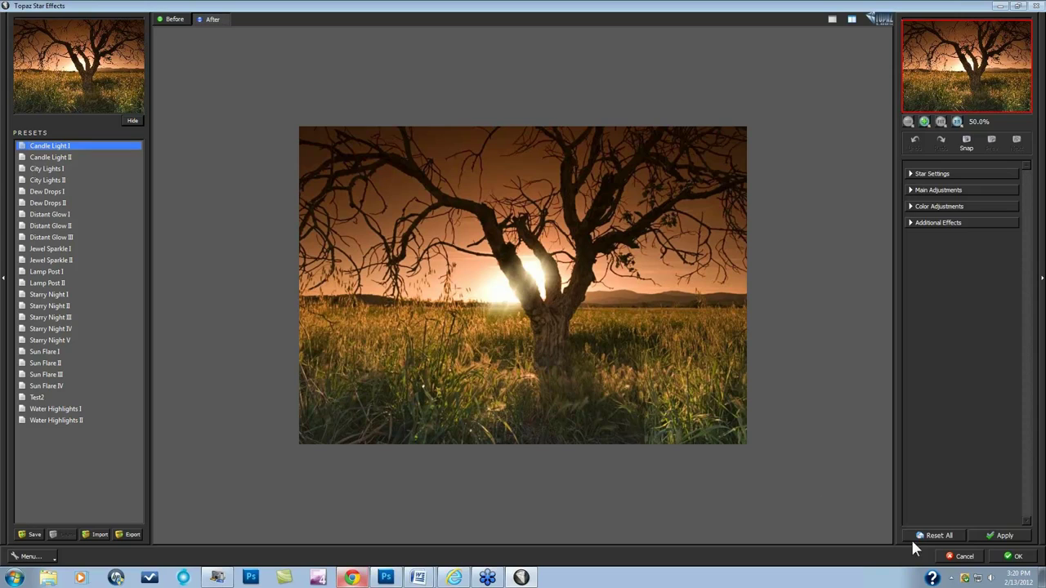
pyautogui.click(937, 534)
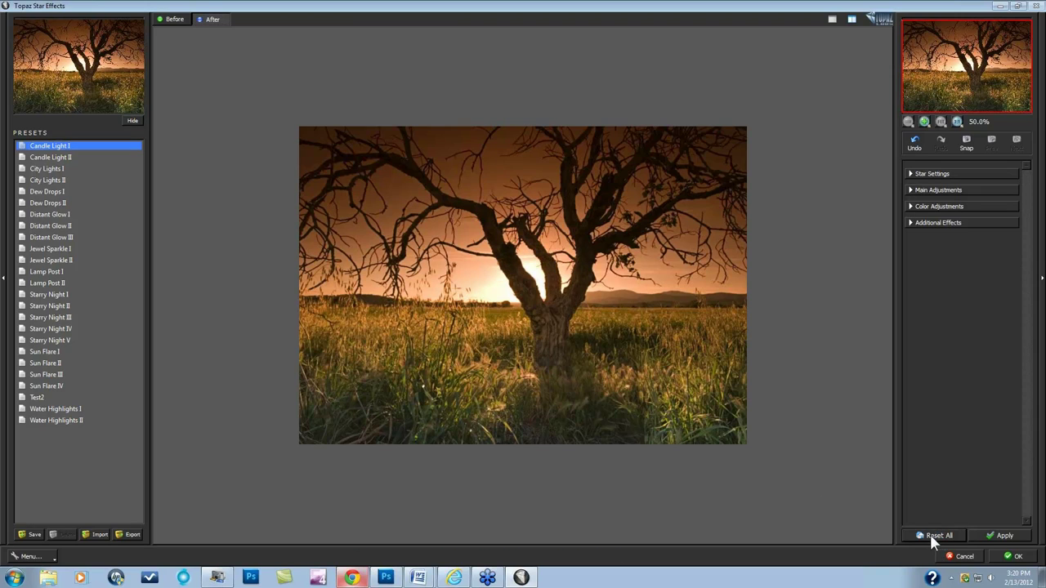
# Apply the Sun Flare II preset and brush away its flare on the sun with a brush size of 79.
pyautogui.click(45, 363)
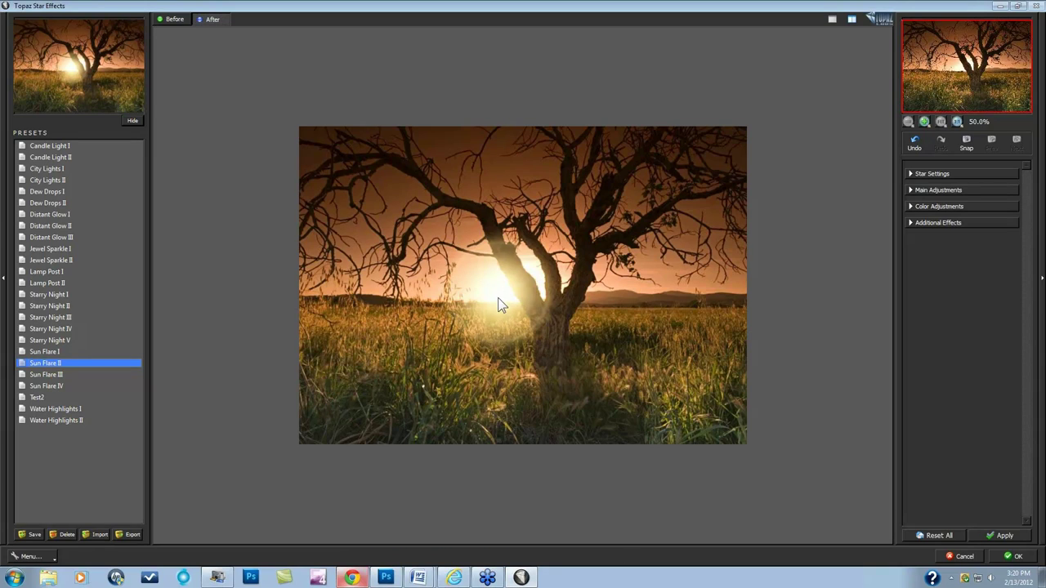
pyautogui.click(913, 174)
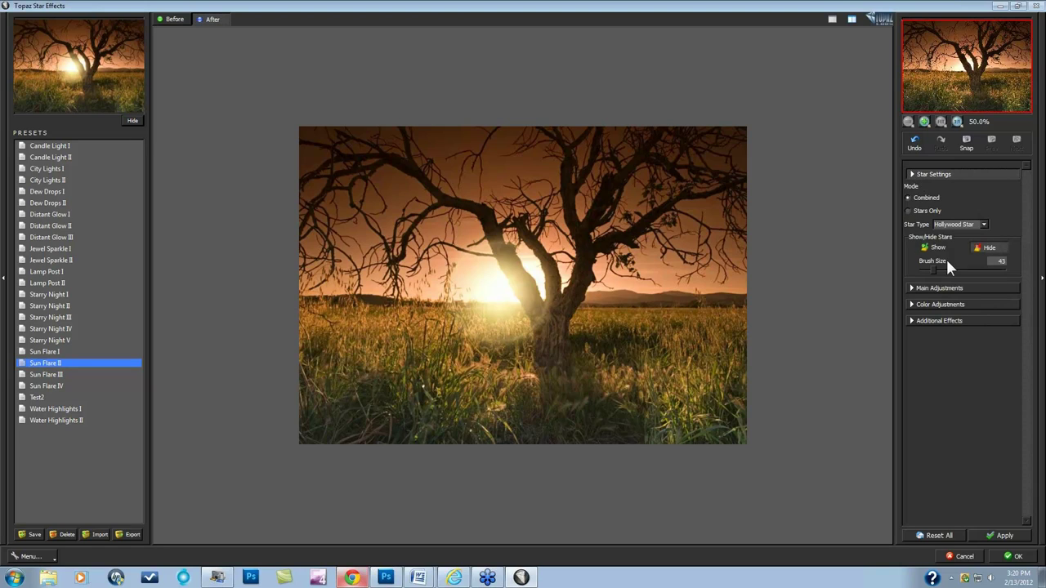
pyautogui.click(988, 250)
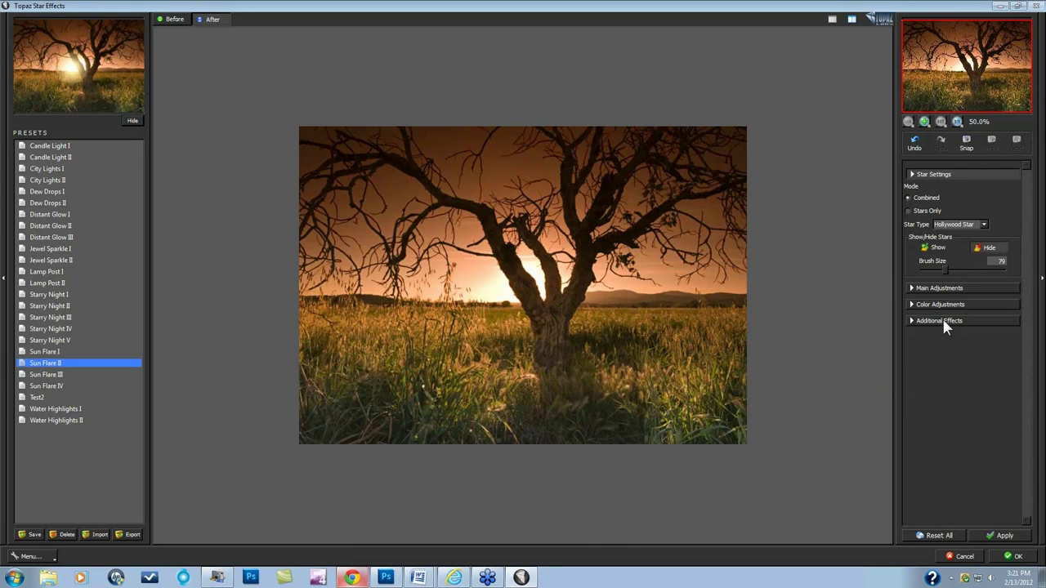
# Use the Show brush at size 26 to reveal a flare between the tree's forked trunks.
pyautogui.click(938, 249)
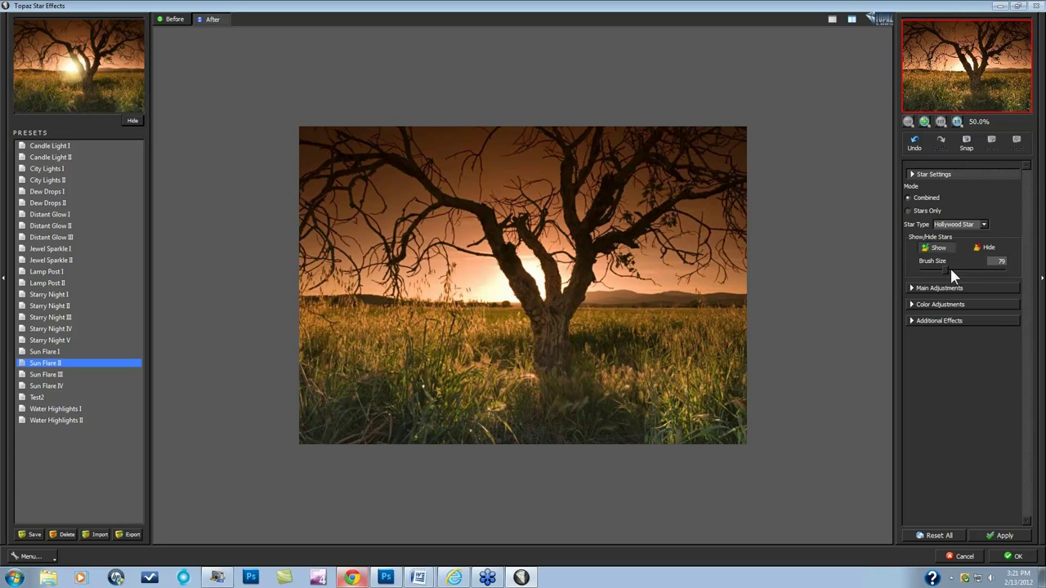
pyautogui.moveTo(940, 266); pyautogui.dragTo(928, 270)
pyautogui.click(543, 296)
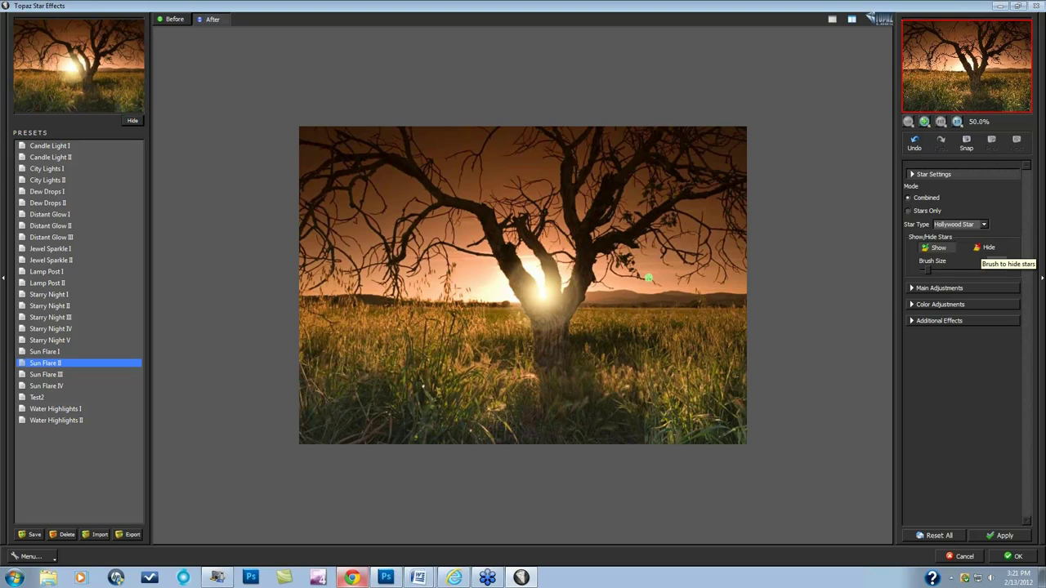
# Change the flare's star type to Traditional Star.
pyautogui.click(913, 290)
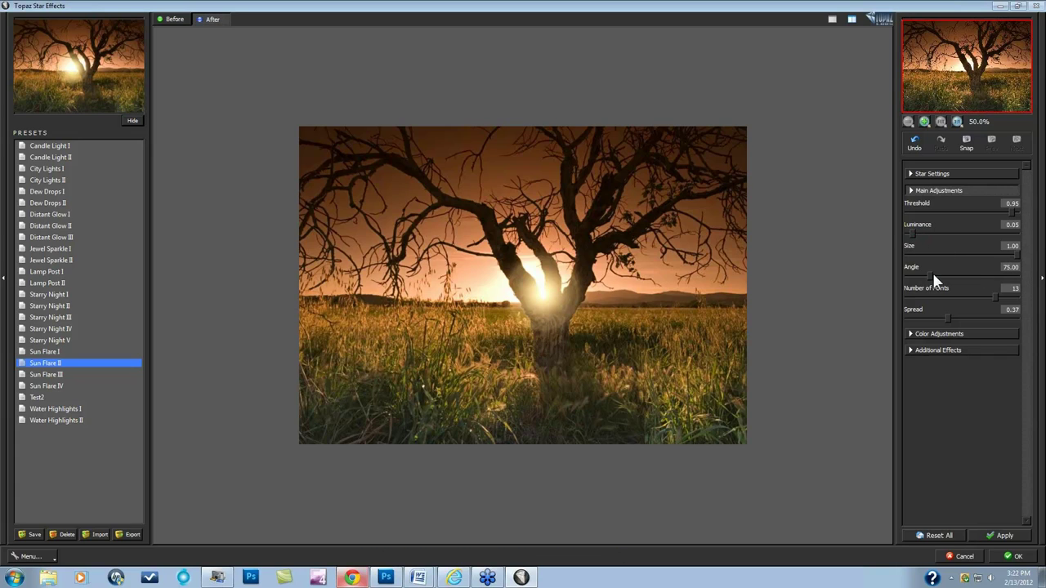
pyautogui.click(928, 174)
pyautogui.click(984, 224)
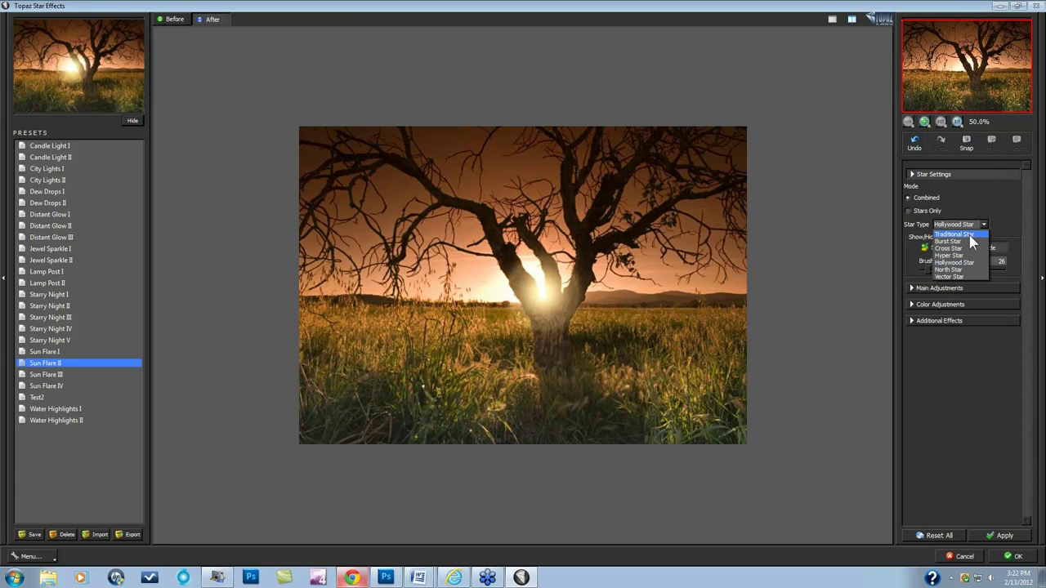
pyautogui.click(971, 243)
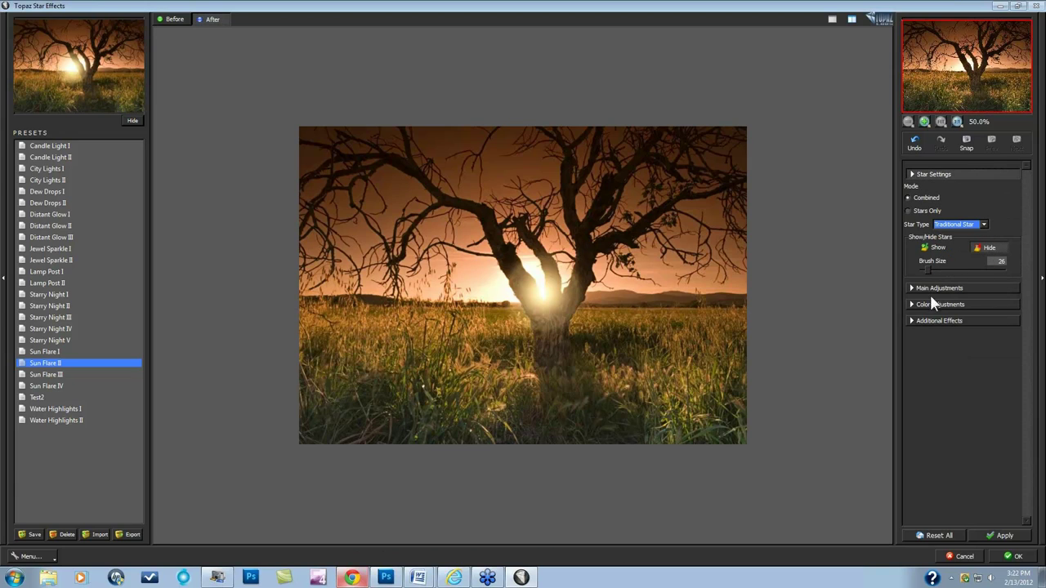
# Set the flare's glow to 0.28 and its luminance to 0.18.
pyautogui.click(911, 320)
pyautogui.moveTo(1019, 266); pyautogui.dragTo(940, 268)
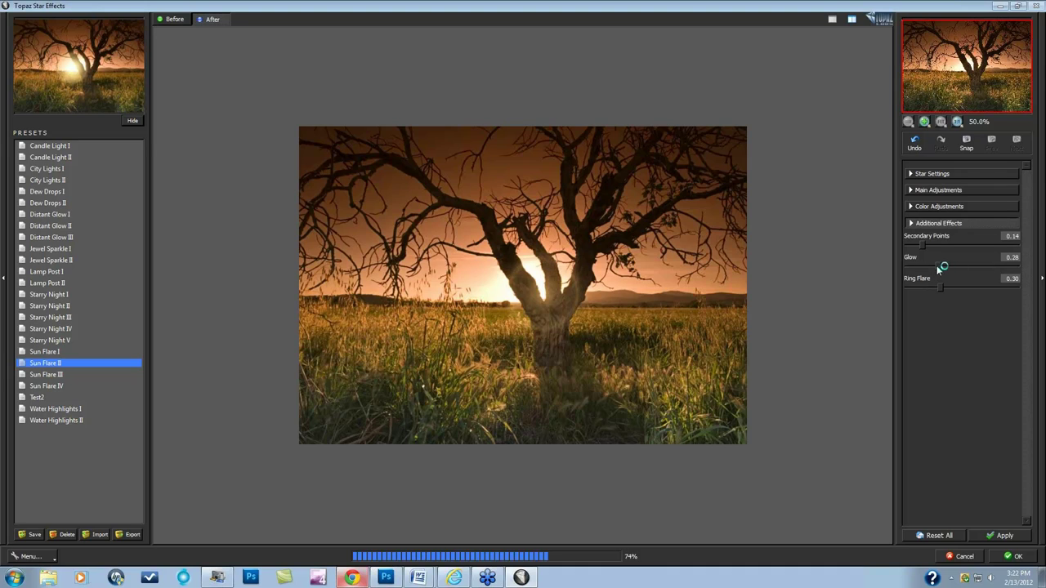
pyautogui.click(914, 191)
pyautogui.moveTo(911, 232); pyautogui.dragTo(916, 233)
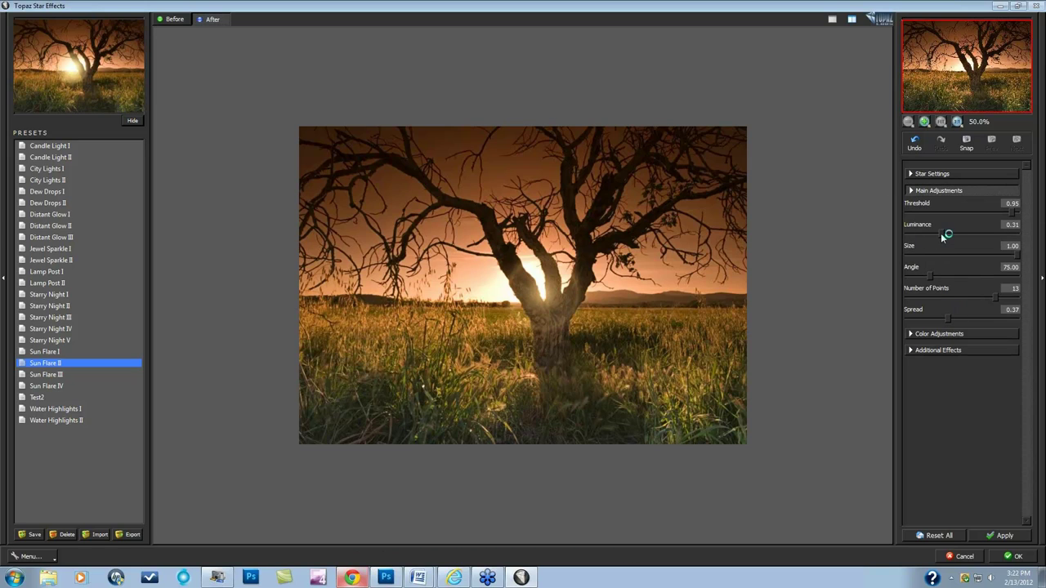
pyautogui.moveTo(944, 237); pyautogui.dragTo(928, 236)
# Set the ring flare to 0.14 and the flare's number of points to 9.
pyautogui.click(932, 349)
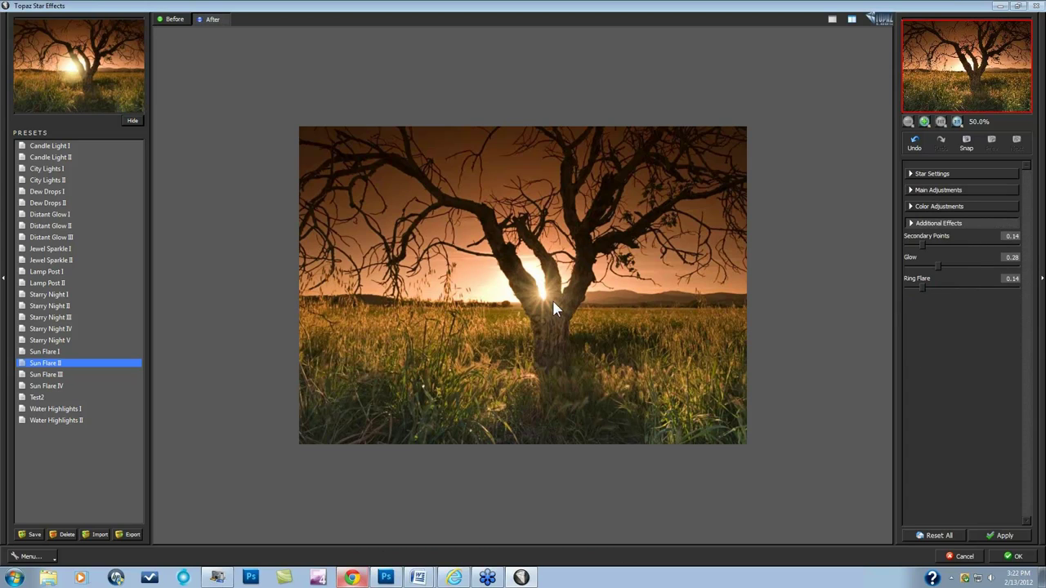
pyautogui.click(913, 190)
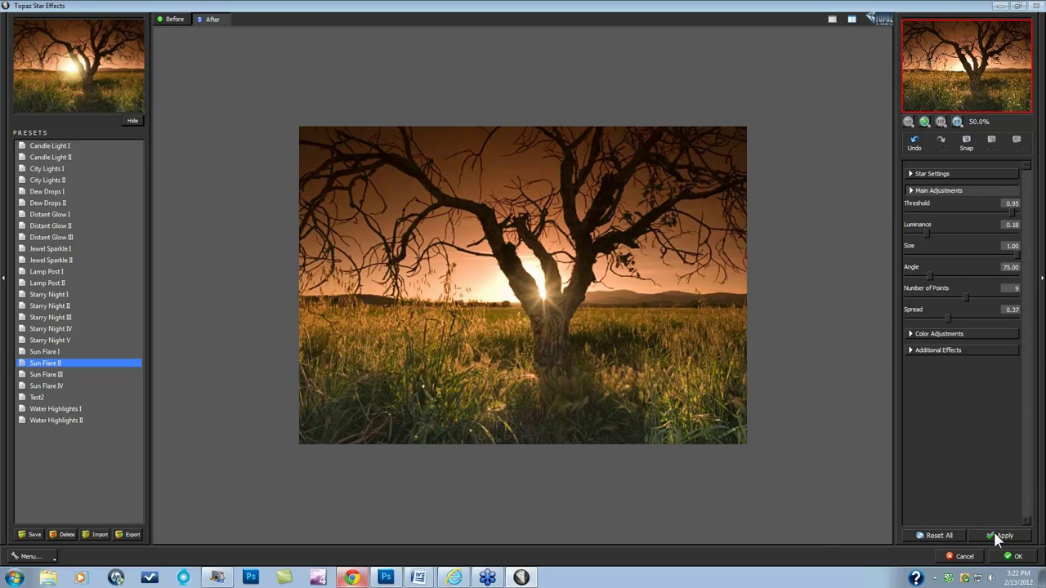
# Compare the sun flare with the original photo, including at 100% zoom around the tree's fork.
pyautogui.click(791, 403)
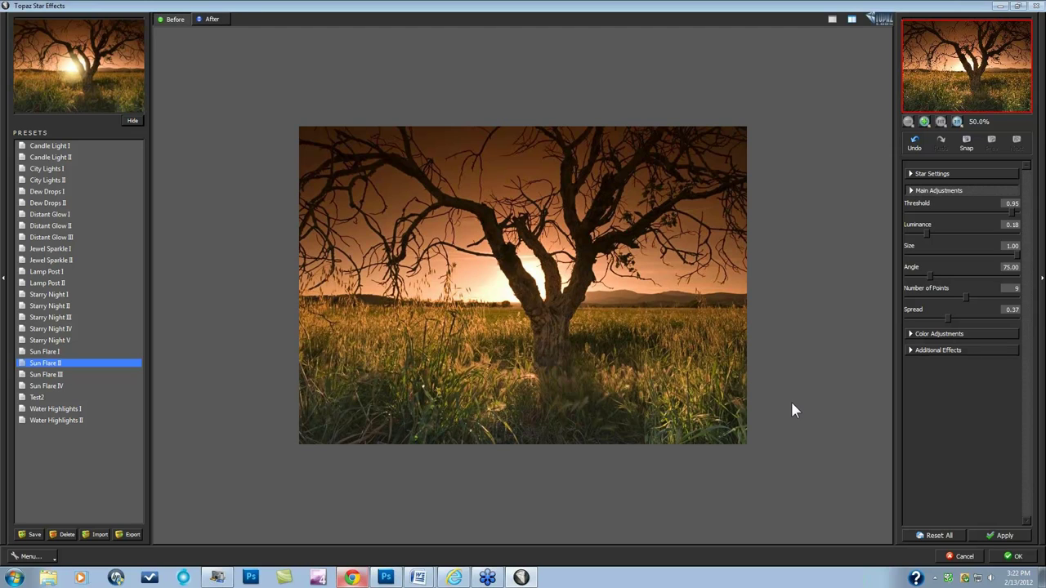
pyautogui.click(792, 403)
pyautogui.click(958, 123)
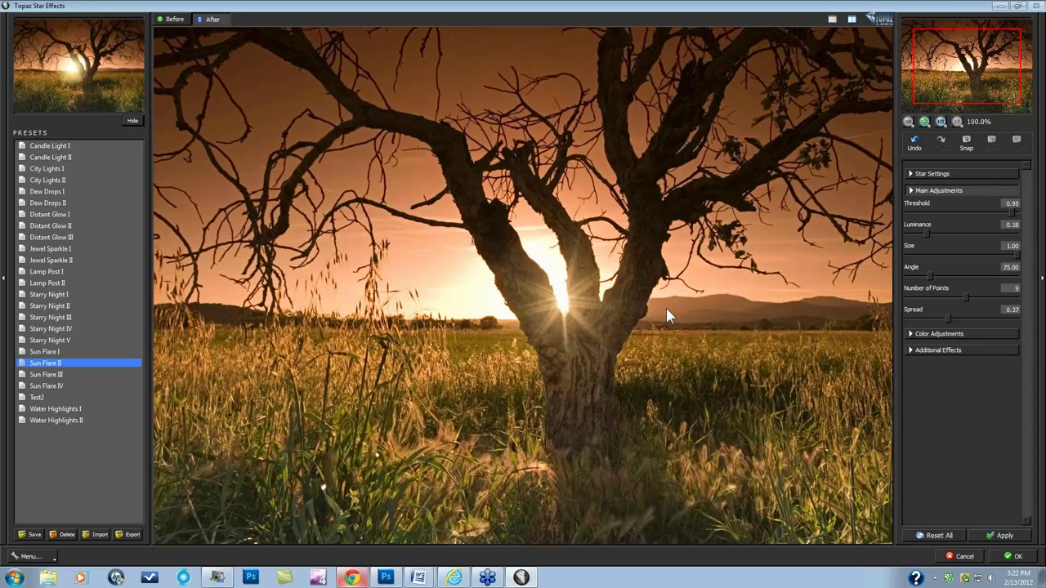
pyautogui.click(664, 311)
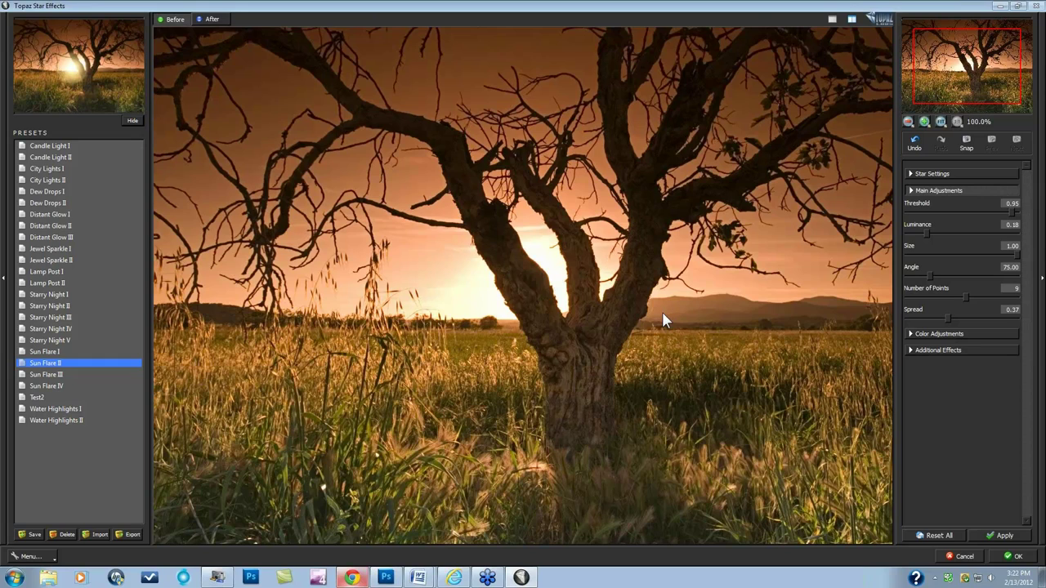
pyautogui.click(663, 314)
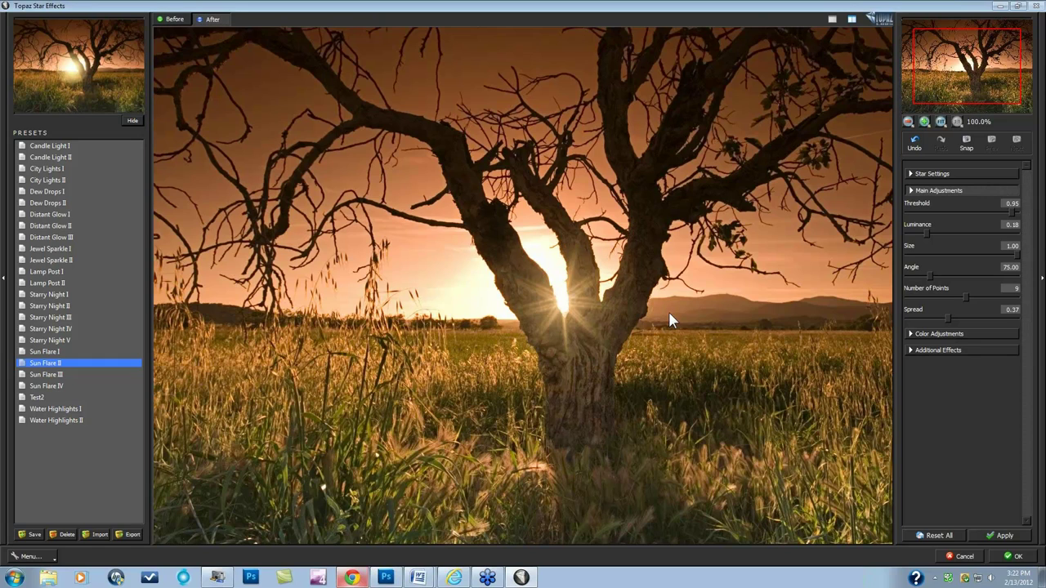
# Apply the sun flare to the photo, compare the before and after views, and reset all settings.
pyautogui.click(1005, 537)
pyautogui.click(169, 21)
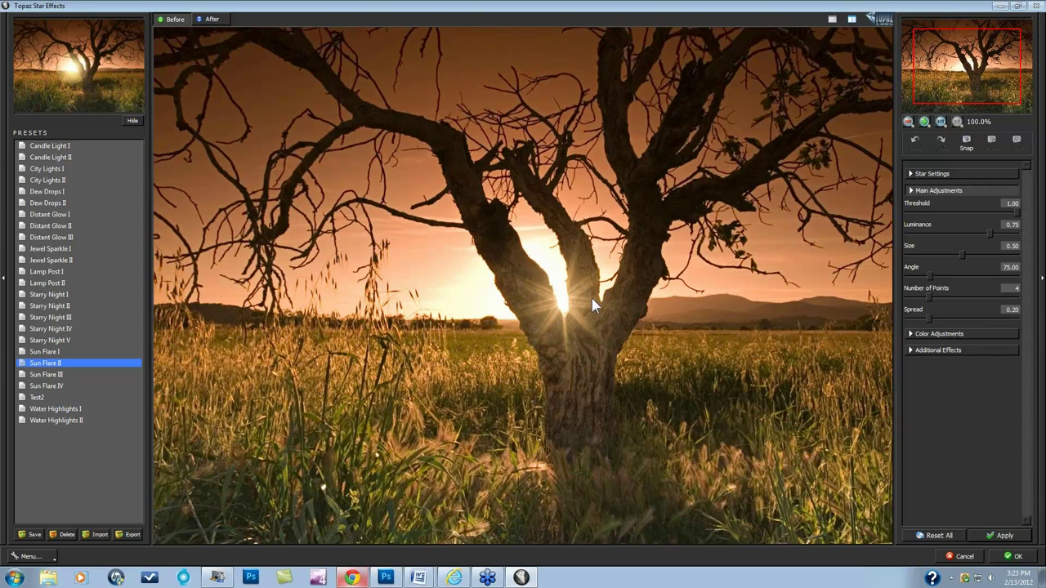
pyautogui.click(212, 18)
pyautogui.click(933, 536)
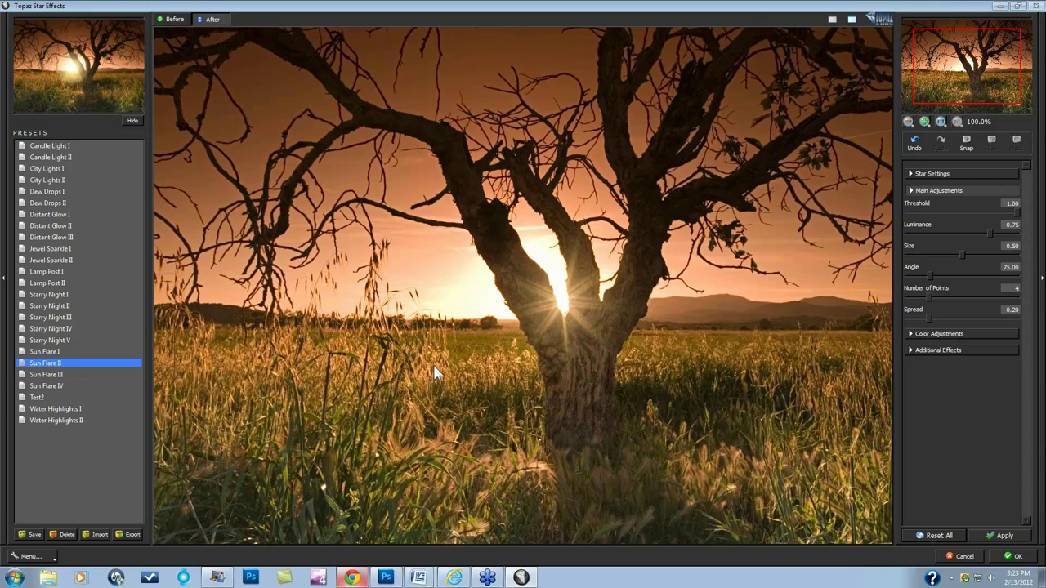
# Try a glow over the whole photo with threshold and luminance at 0.00, then reset all settings.
pyautogui.click(940, 121)
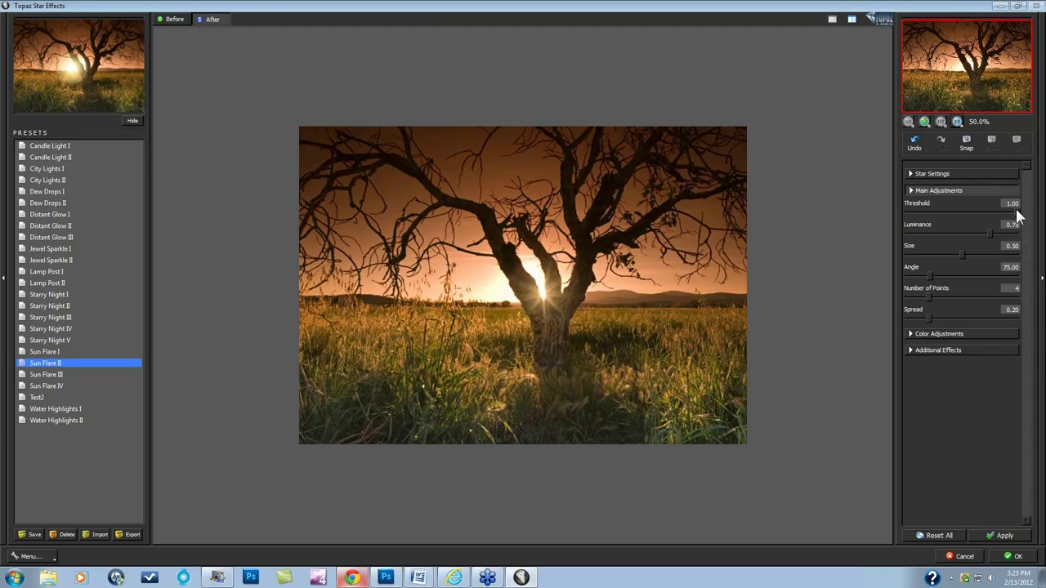
pyautogui.moveTo(1017, 212); pyautogui.dragTo(878, 211)
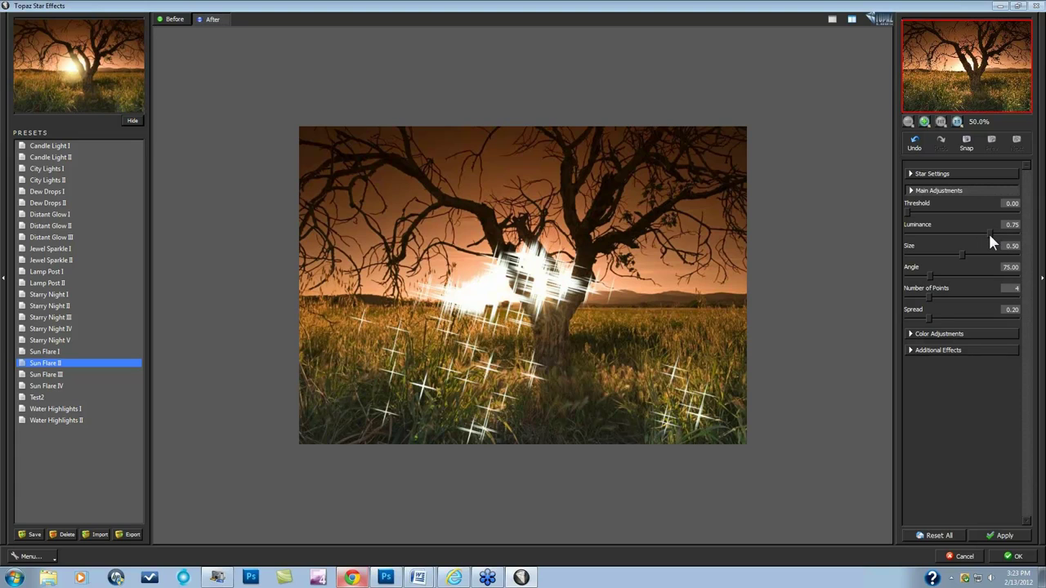
pyautogui.moveTo(991, 232); pyautogui.dragTo(833, 241)
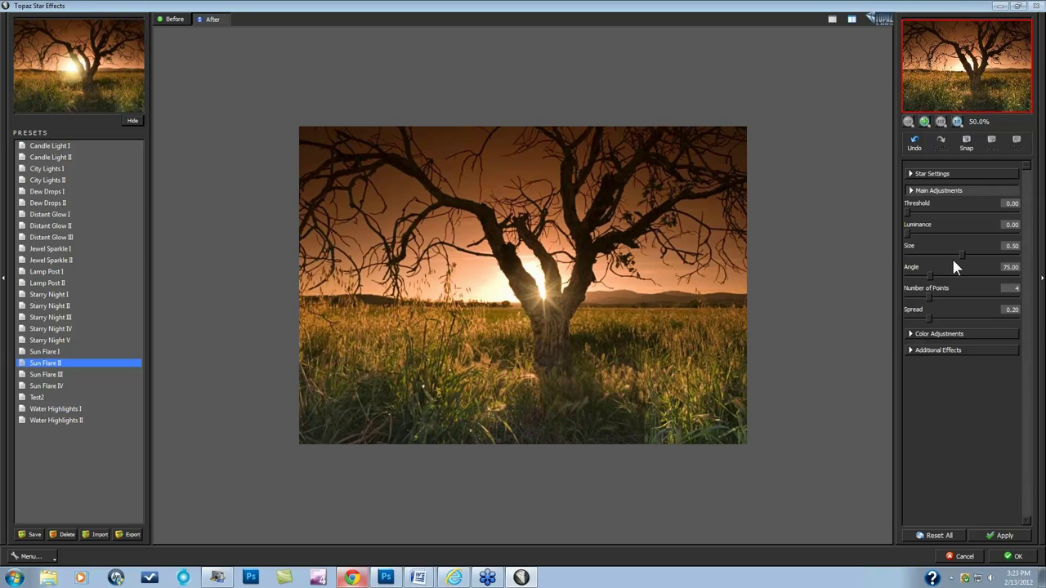
pyautogui.click(912, 352)
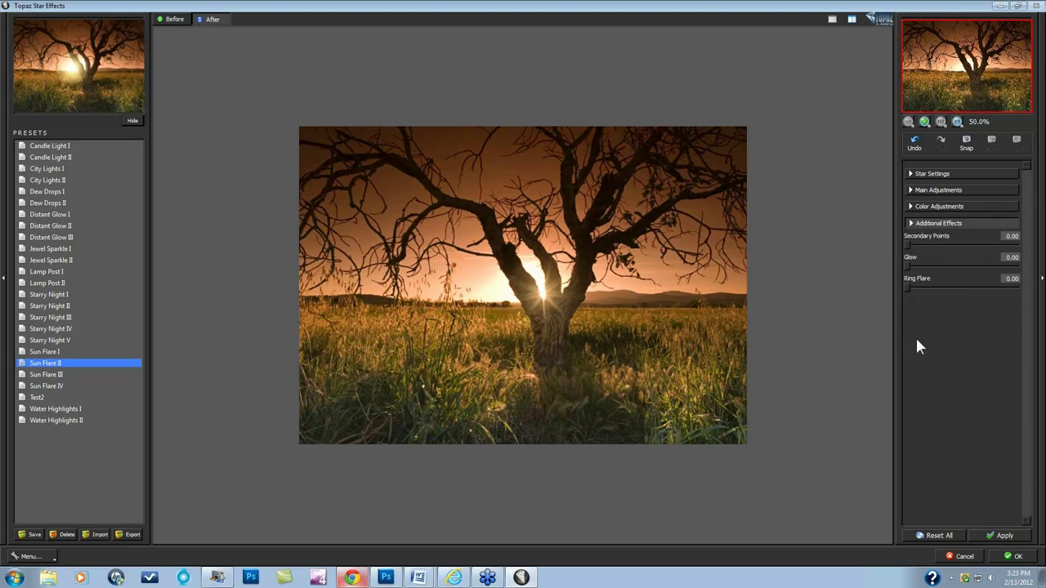
pyautogui.moveTo(910, 266); pyautogui.dragTo(968, 278)
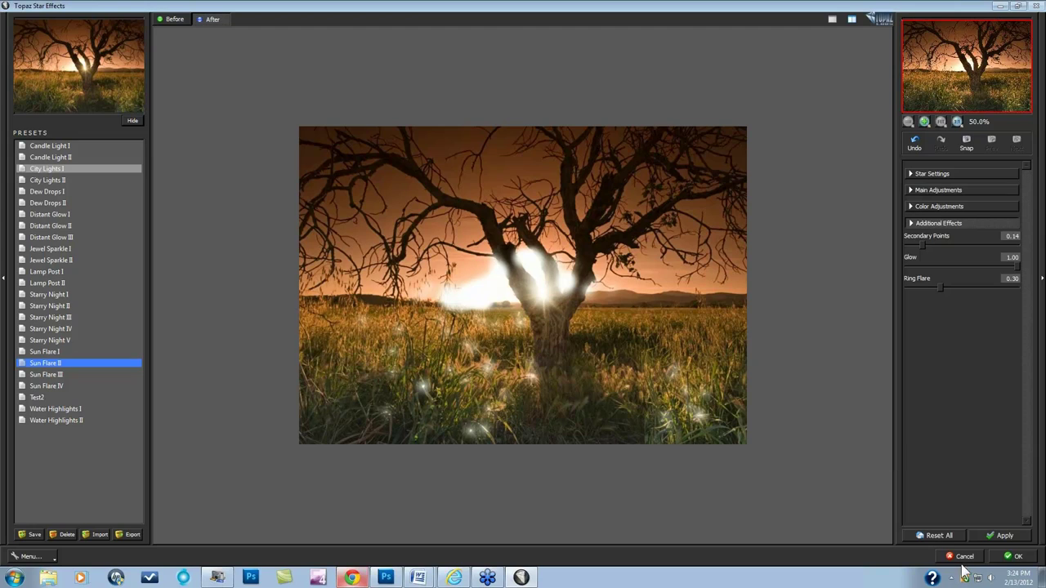
pyautogui.click(940, 536)
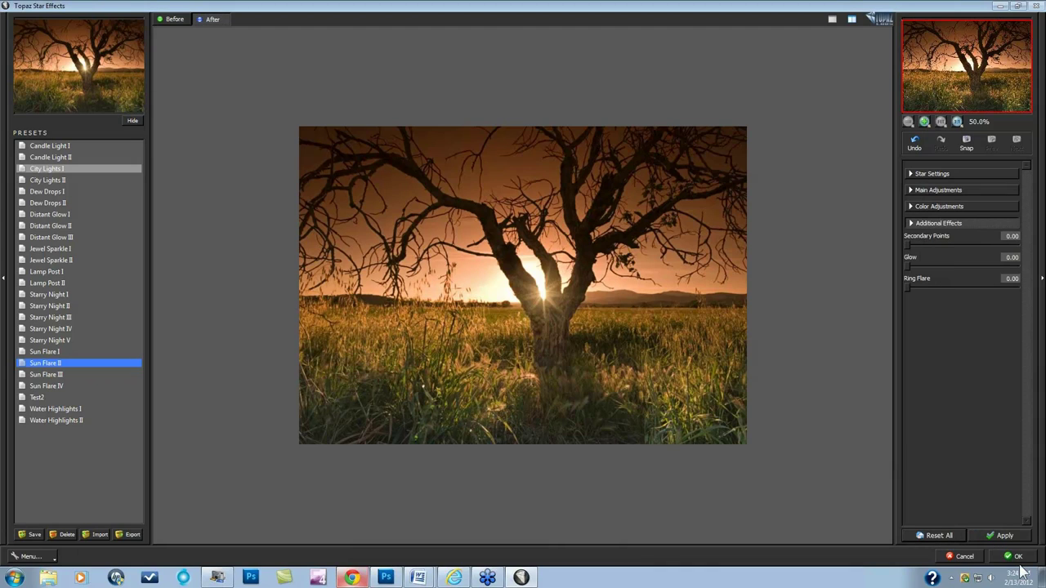
# Accept the filter result and select the grass field below the horizon with a rectangular marquee.
pyautogui.click(1014, 557)
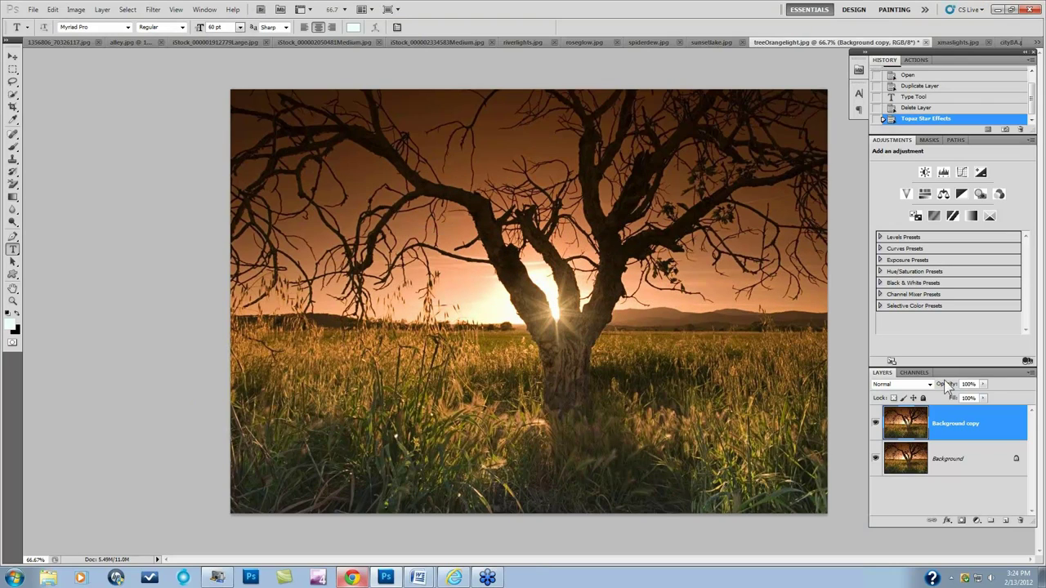
pyautogui.click(13, 72)
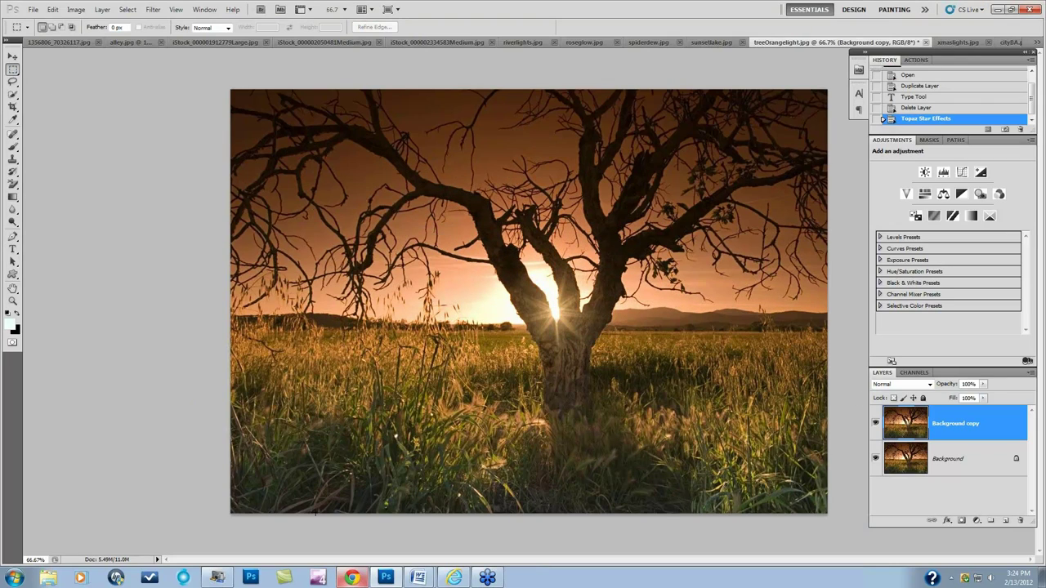
pyautogui.moveTo(760, 511); pyautogui.dragTo(831, 518)
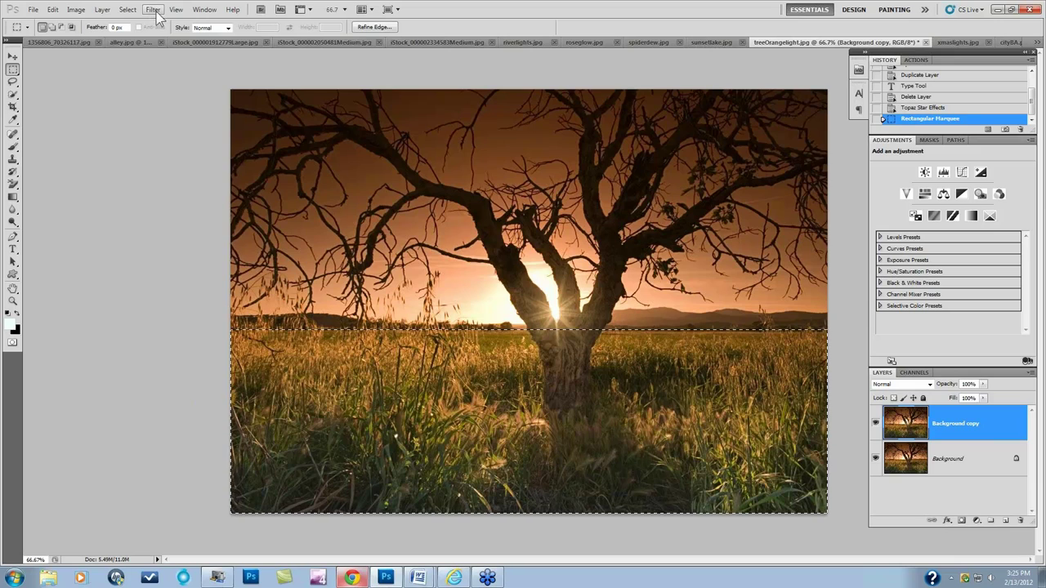
# Open the selected grass area in the Topaz Star Effects filter.
pyautogui.click(153, 9)
pyautogui.moveTo(189, 249)
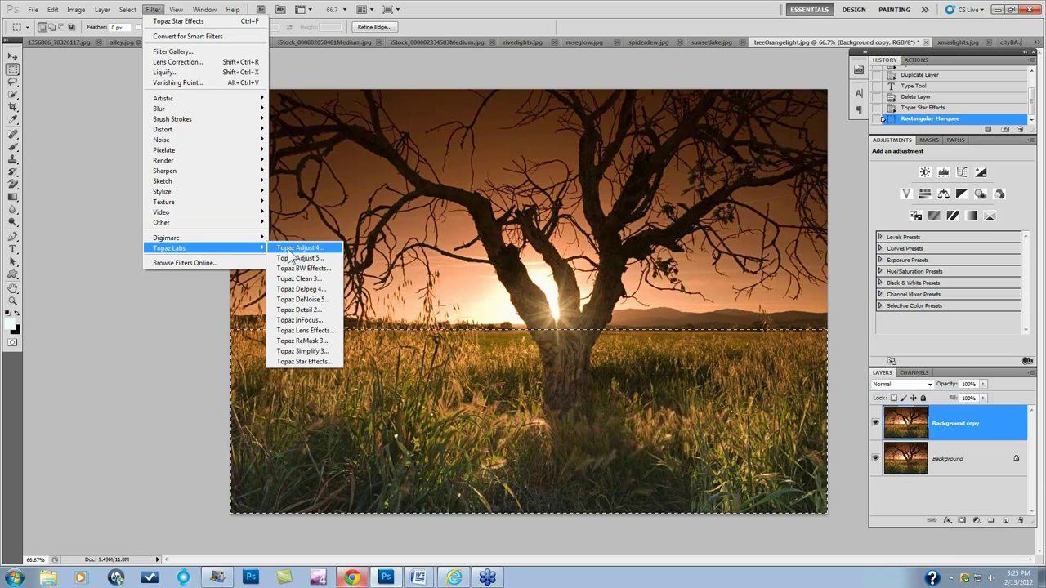
pyautogui.click(303, 362)
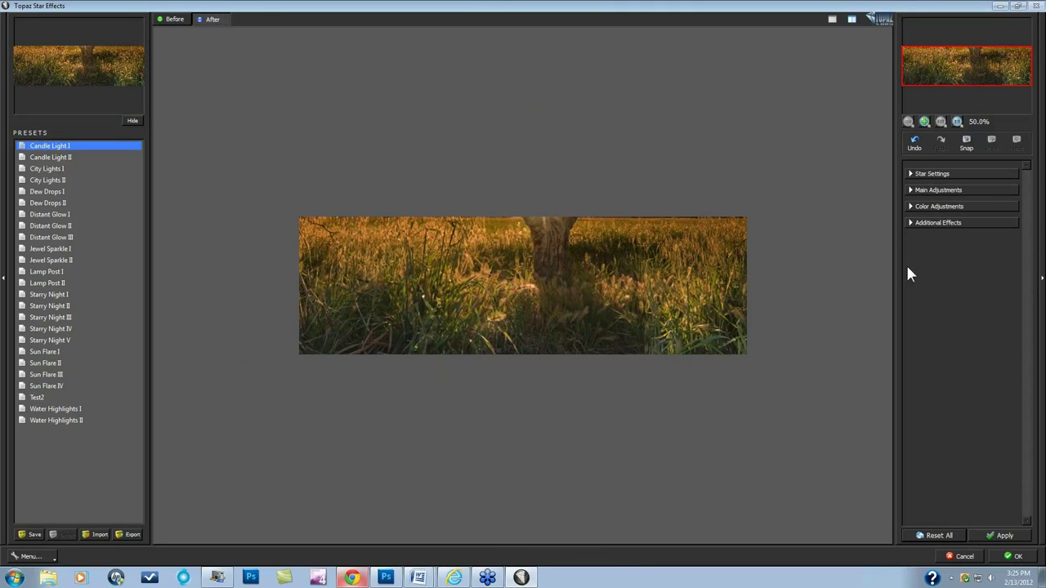
# Replace the stars on the grass with a soft glow, using threshold 0.00, luminance 0.00 and glow 0.24.
pyautogui.click(920, 190)
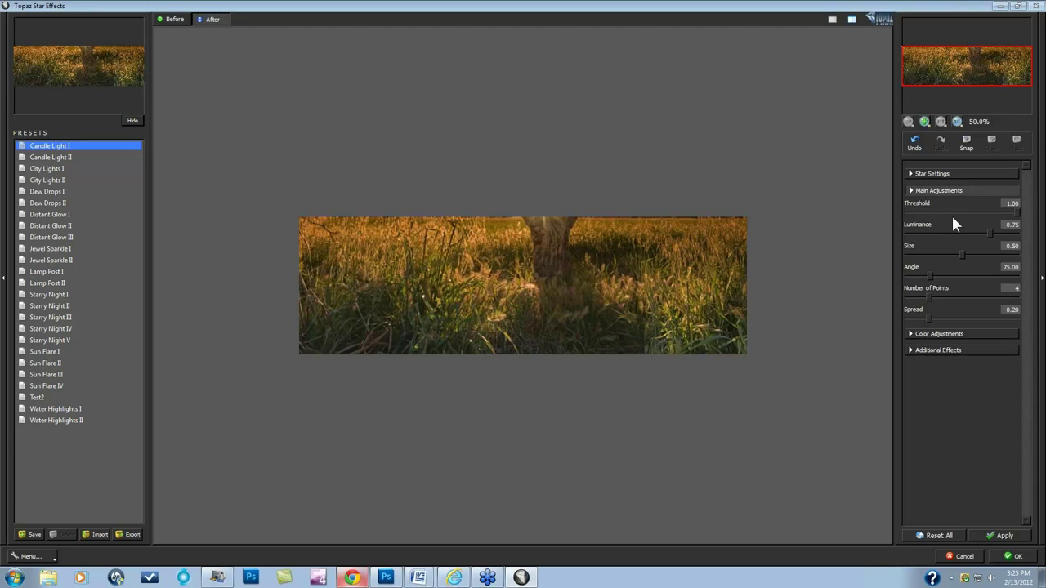
pyautogui.moveTo(1019, 217); pyautogui.dragTo(911, 214)
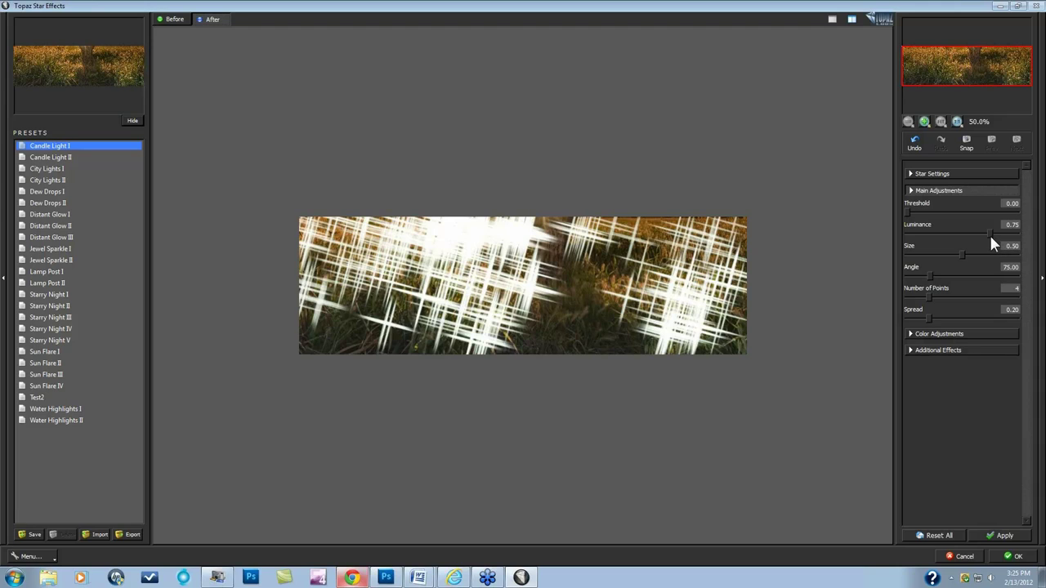
pyautogui.moveTo(987, 234); pyautogui.dragTo(859, 232)
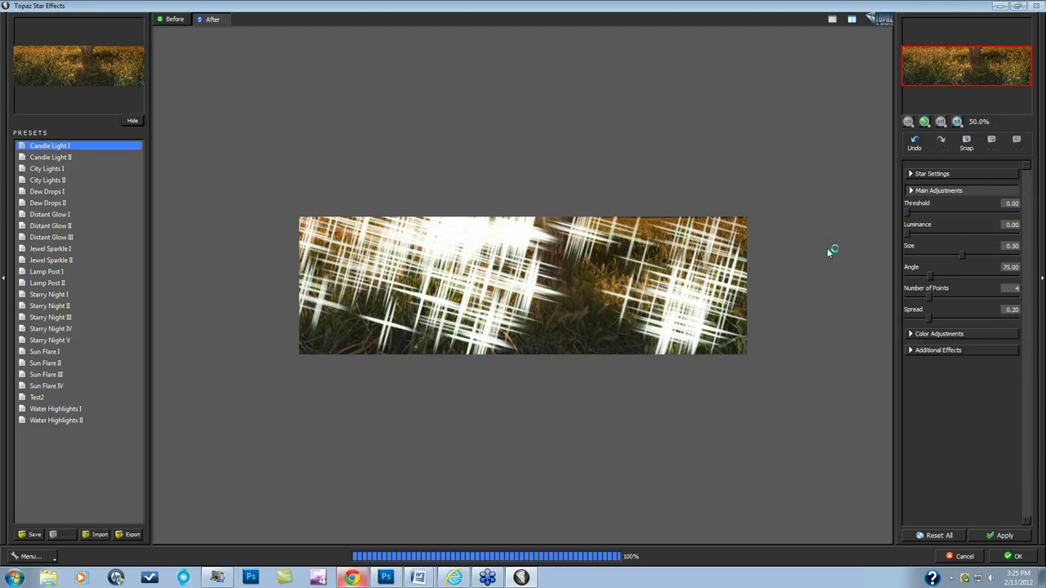
pyautogui.click(912, 351)
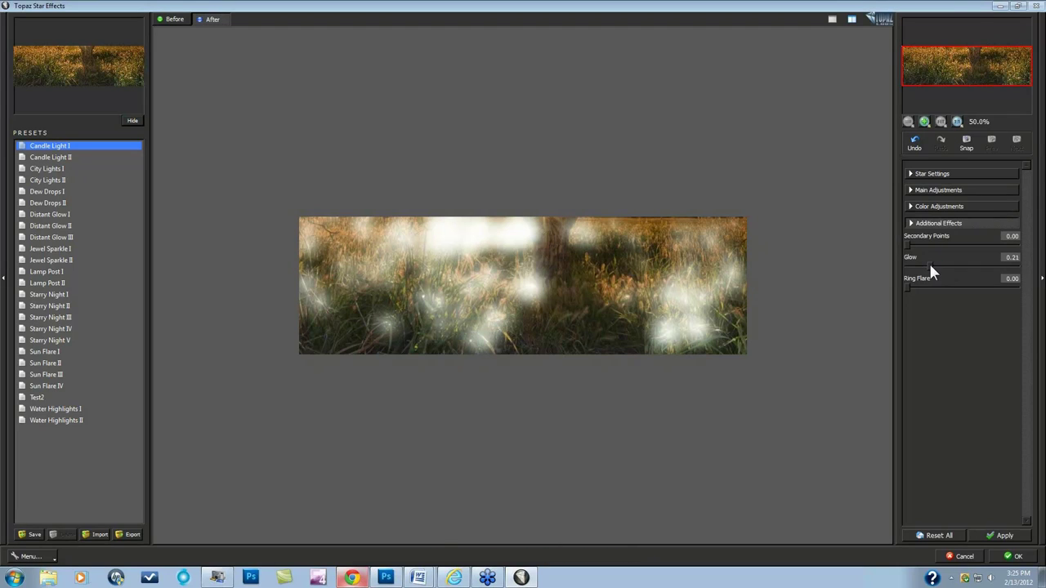
pyautogui.moveTo(921, 270); pyautogui.dragTo(920, 270)
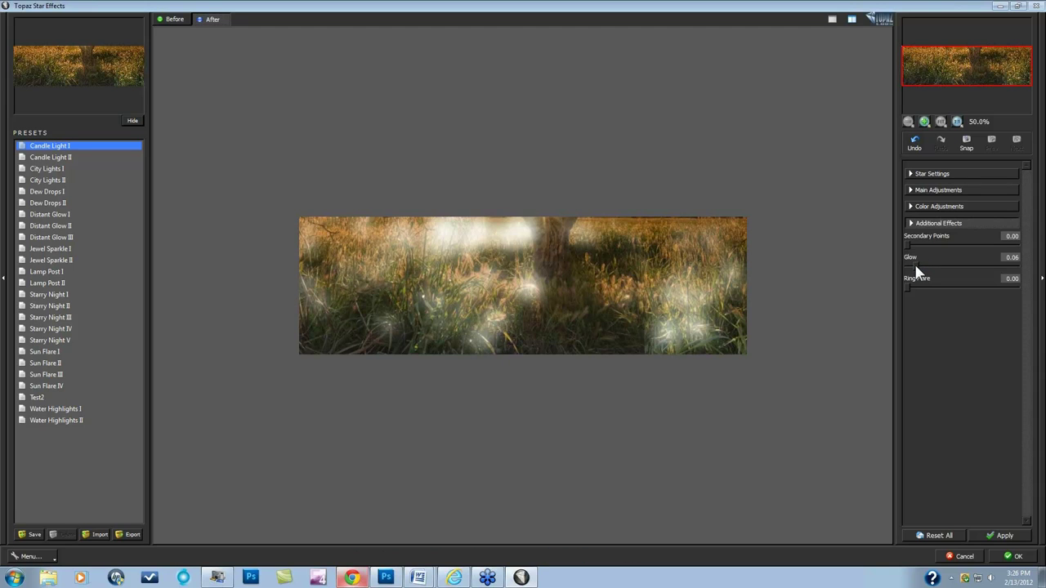
pyautogui.moveTo(921, 269); pyautogui.dragTo(915, 270)
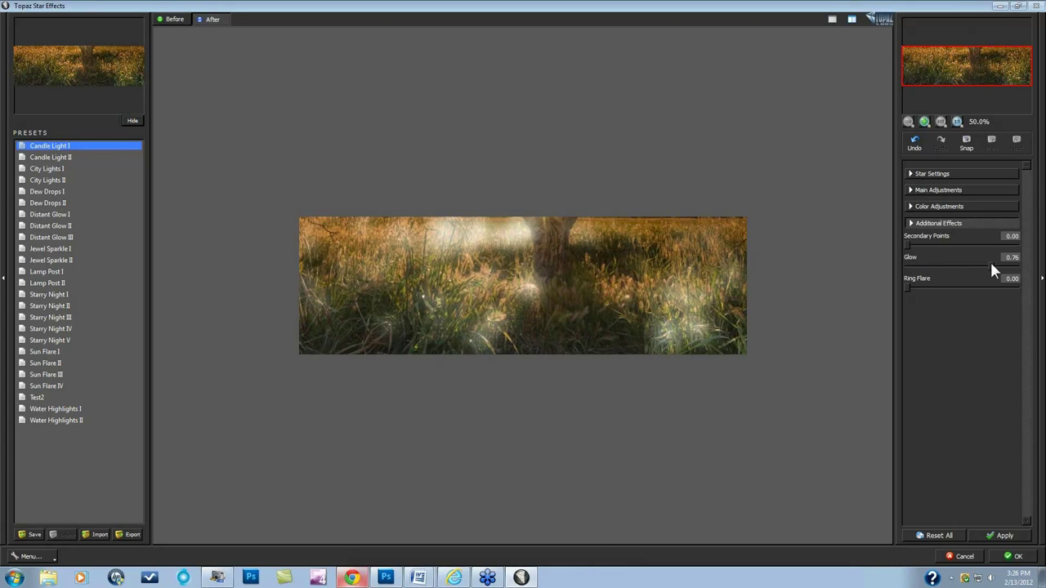
pyautogui.moveTo(990, 264); pyautogui.dragTo(989, 265)
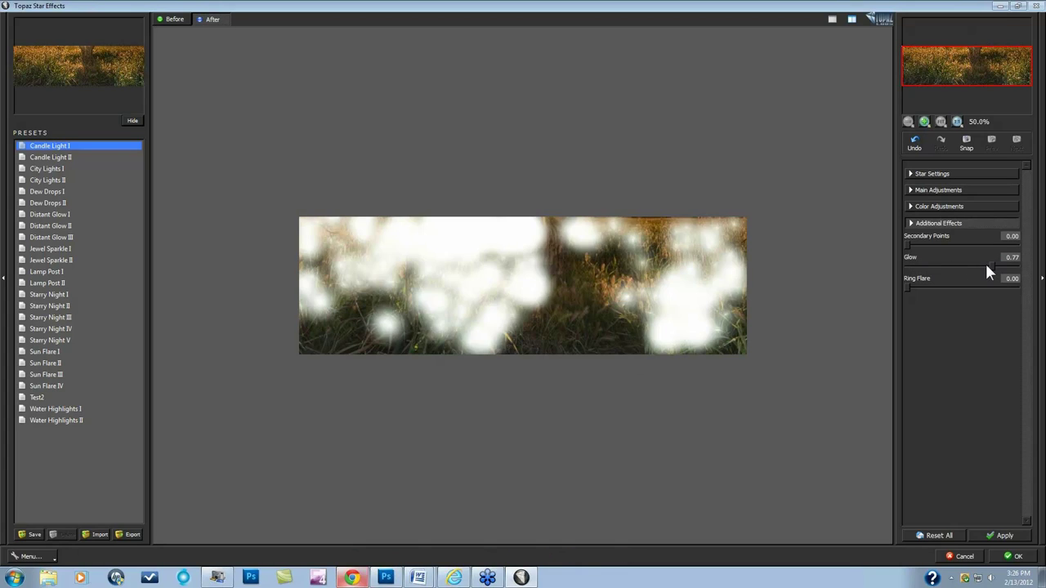
pyautogui.click(990, 264)
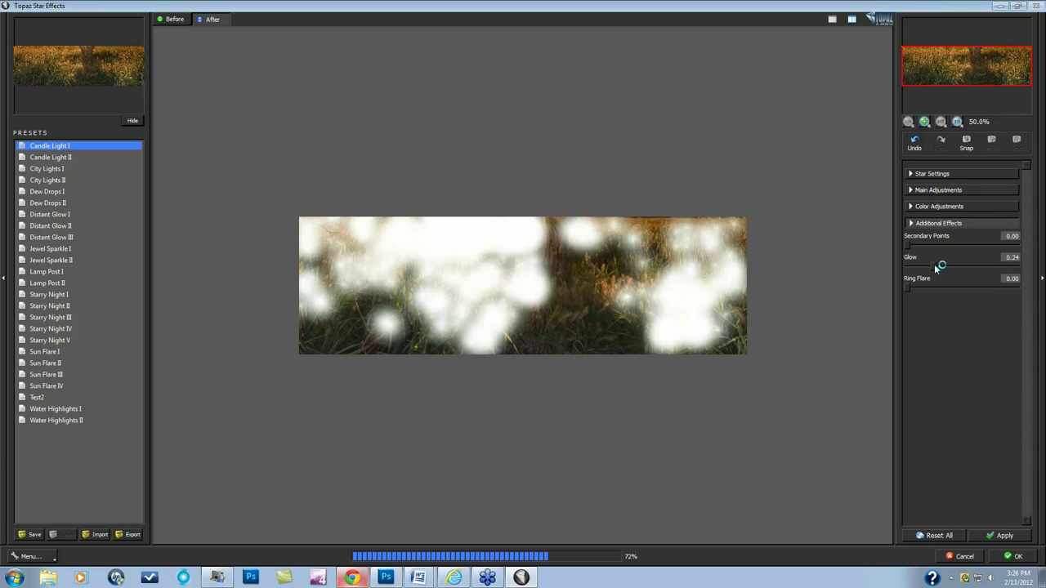
# Warm the glow's color with saturation 0.70 and temperature 0.15.
pyautogui.click(911, 207)
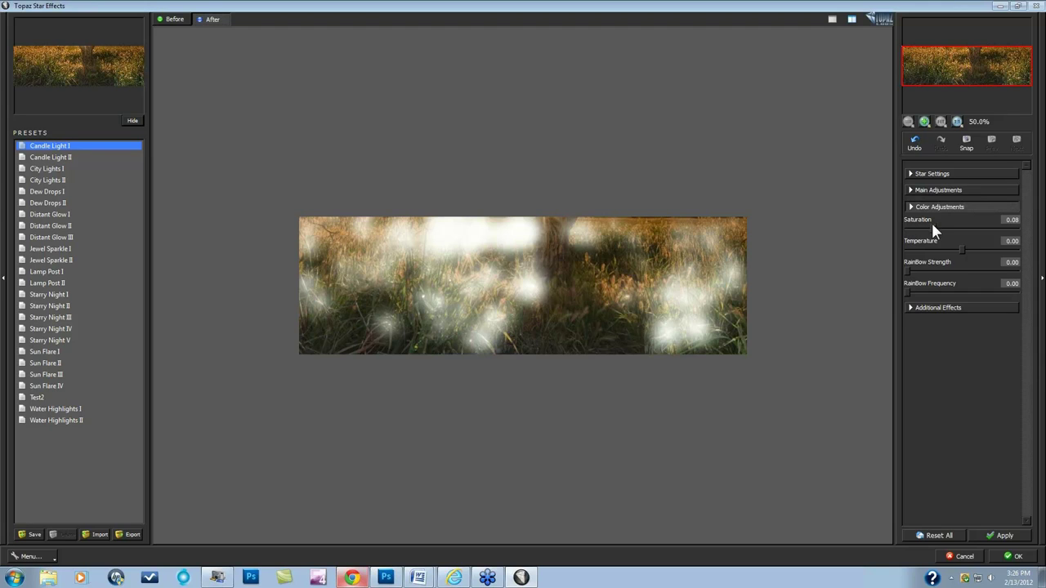
pyautogui.moveTo(965, 231); pyautogui.dragTo(969, 230)
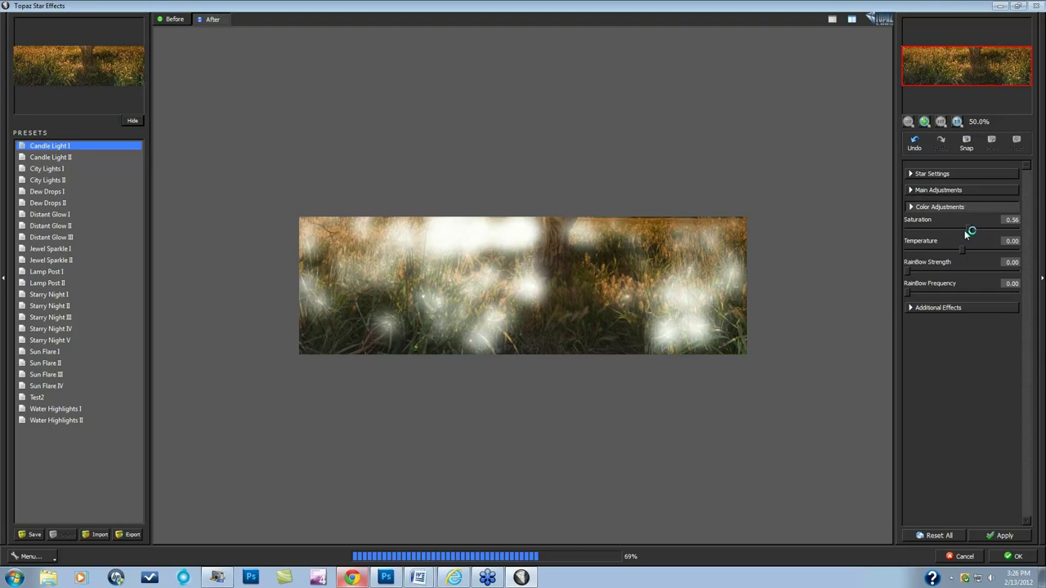
pyautogui.moveTo(966, 232); pyautogui.dragTo(966, 254)
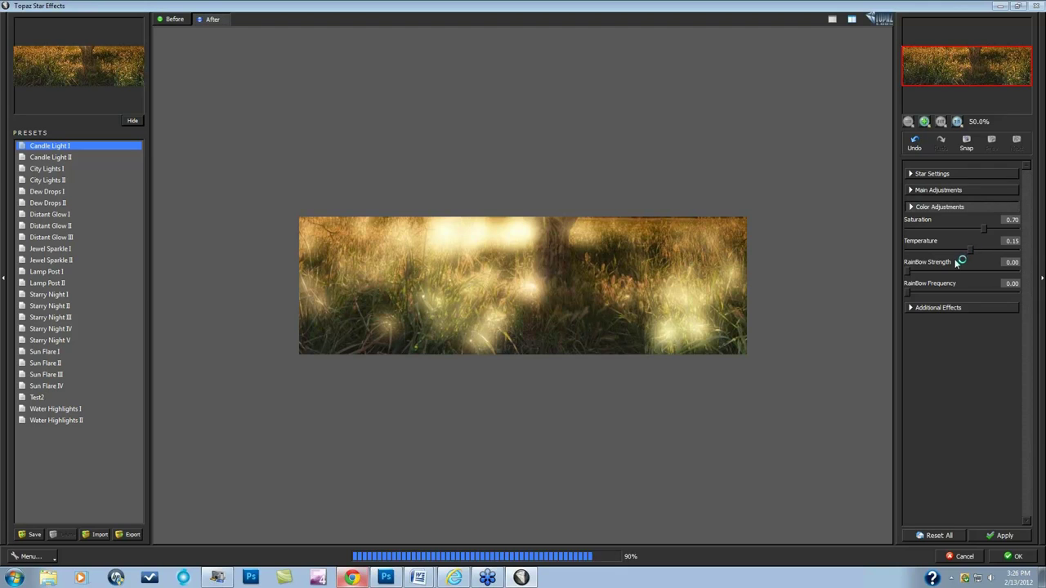
# Reduce the size of the grass highlights to 0.12 and set their glow to 0.43.
pyautogui.click(912, 190)
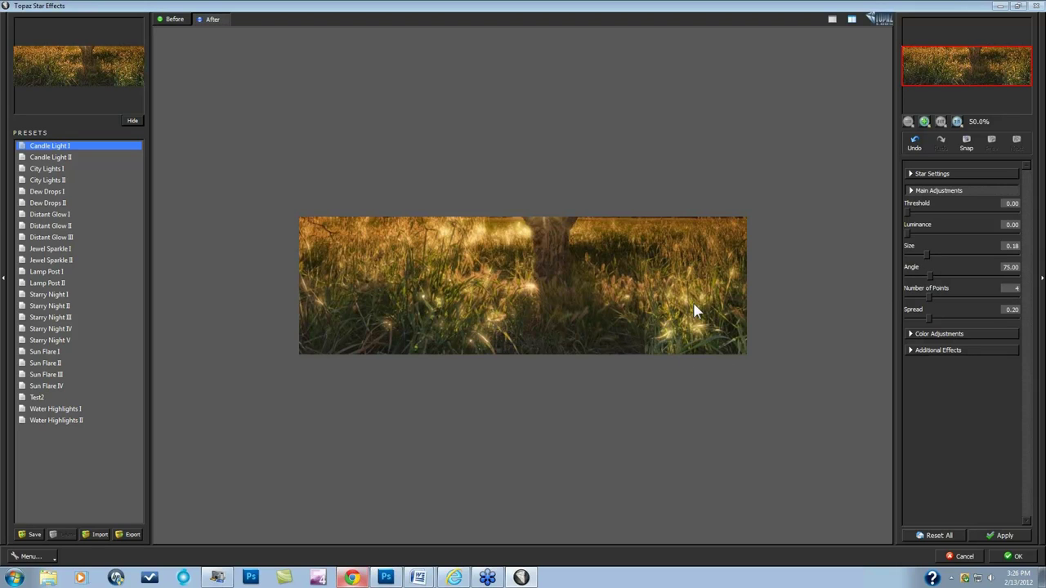
pyautogui.click(921, 257)
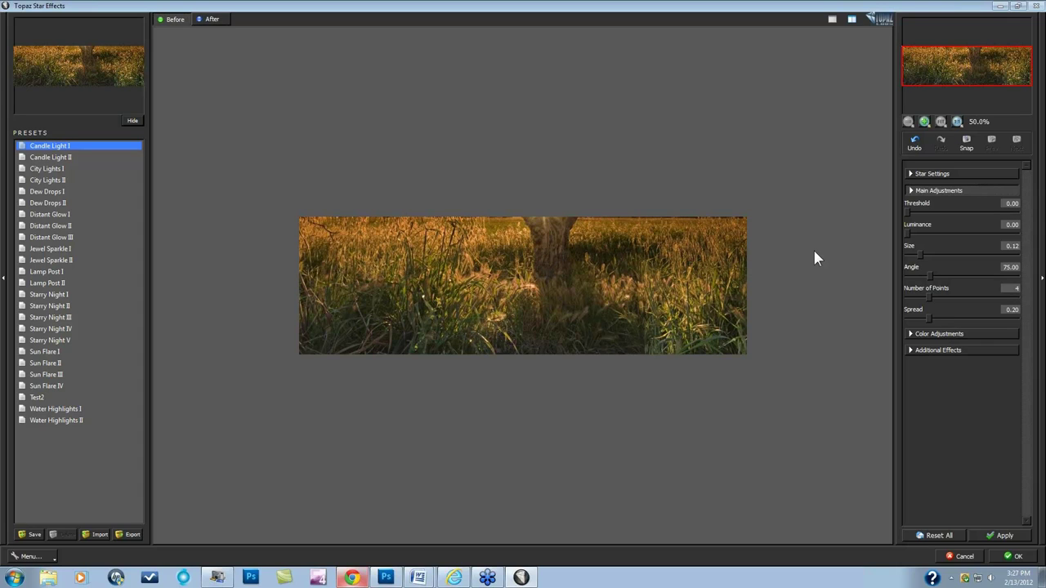
pyautogui.click(913, 349)
pyautogui.moveTo(936, 270); pyautogui.dragTo(956, 268)
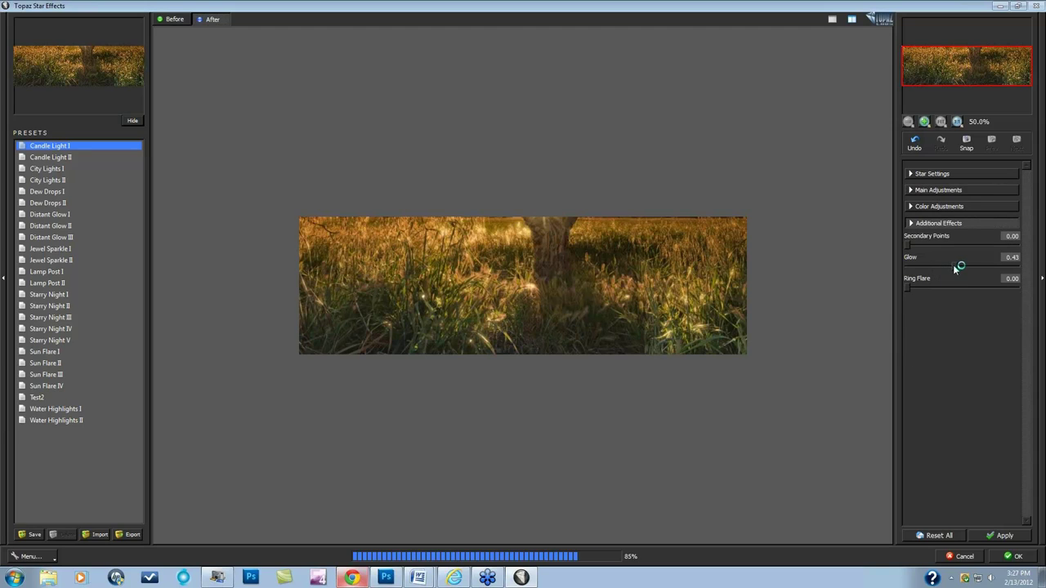
# Set the grass highlights' glow to 0.32 and saturation to 0.74, and apply the filter to the selected area.
pyautogui.click(954, 271)
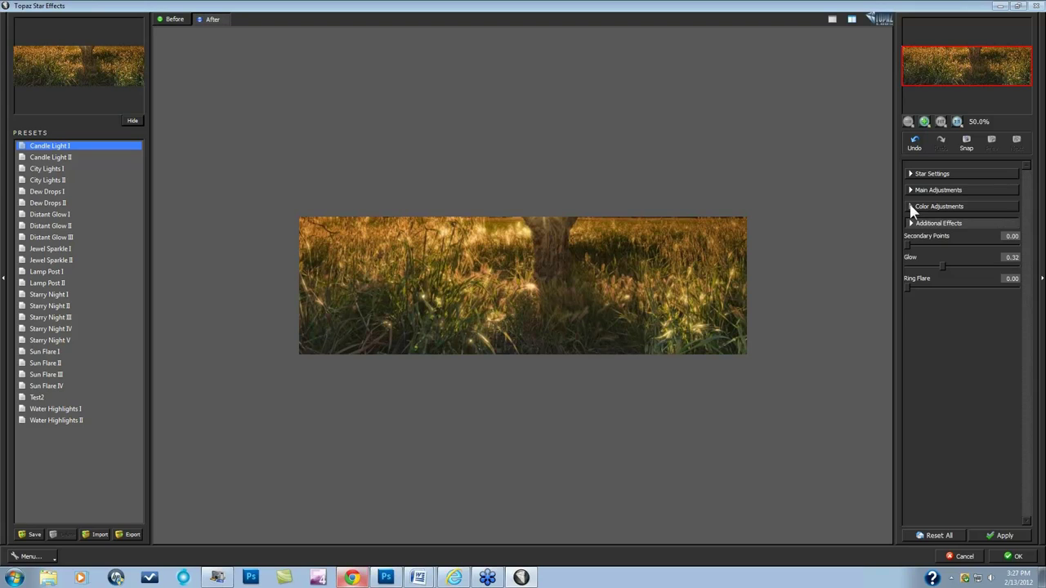
pyautogui.click(913, 206)
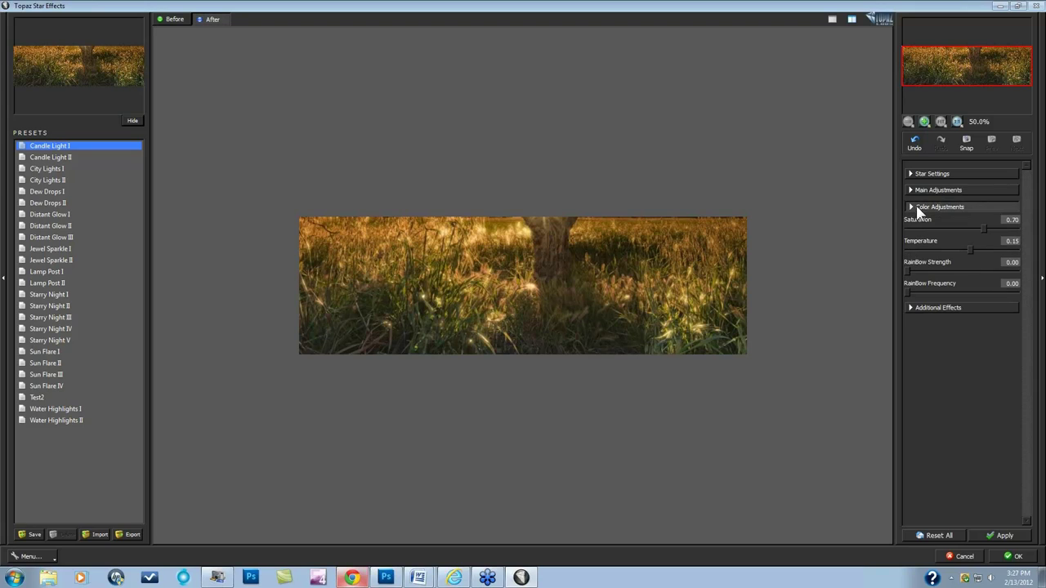
pyautogui.click(988, 224)
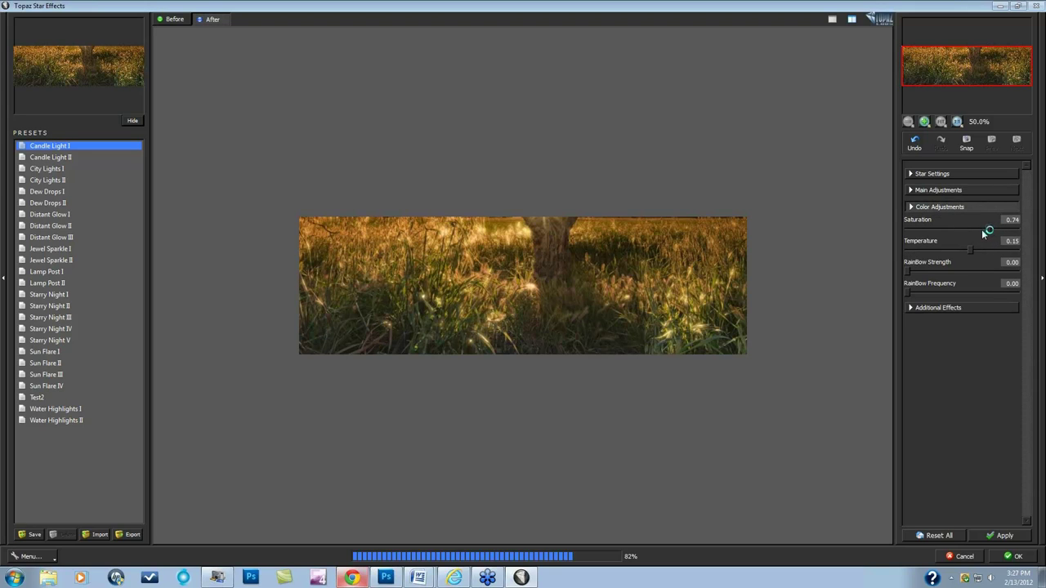
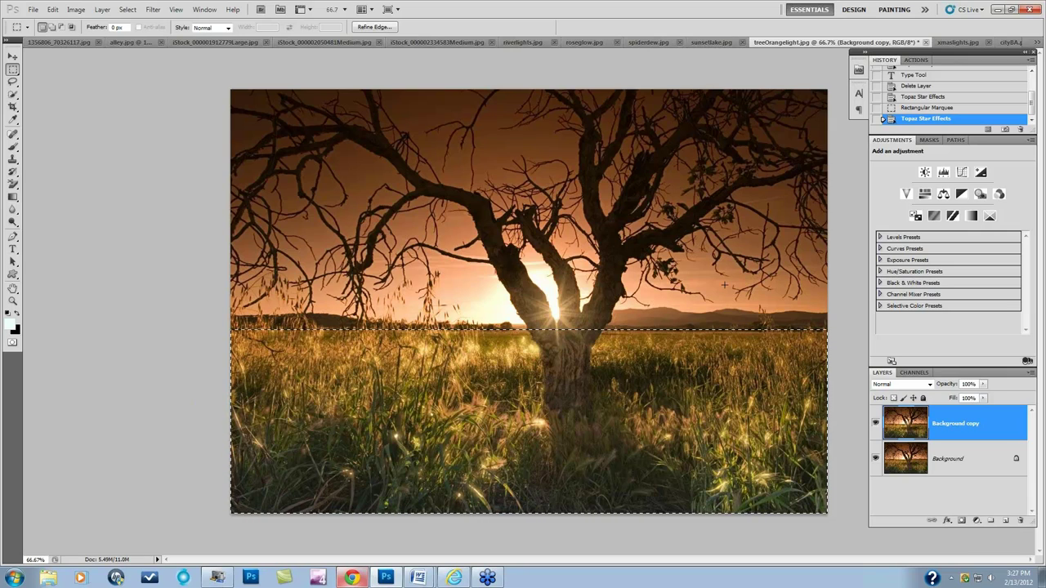
# Clear the grass selection and compare the edited tree layer with the original background.
pyautogui.hotkey('ctrl', 'd')
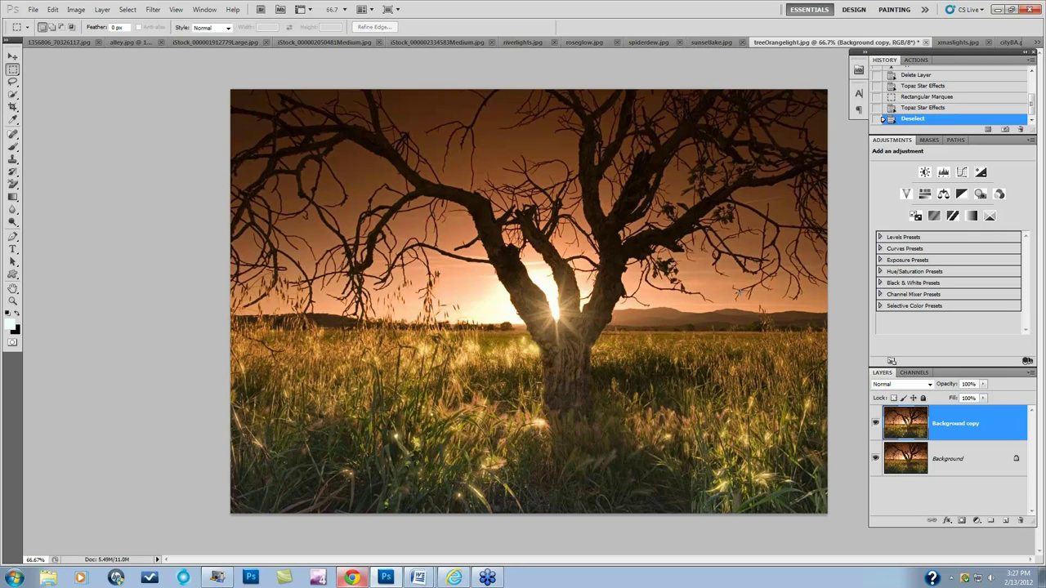
pyautogui.click(875, 424)
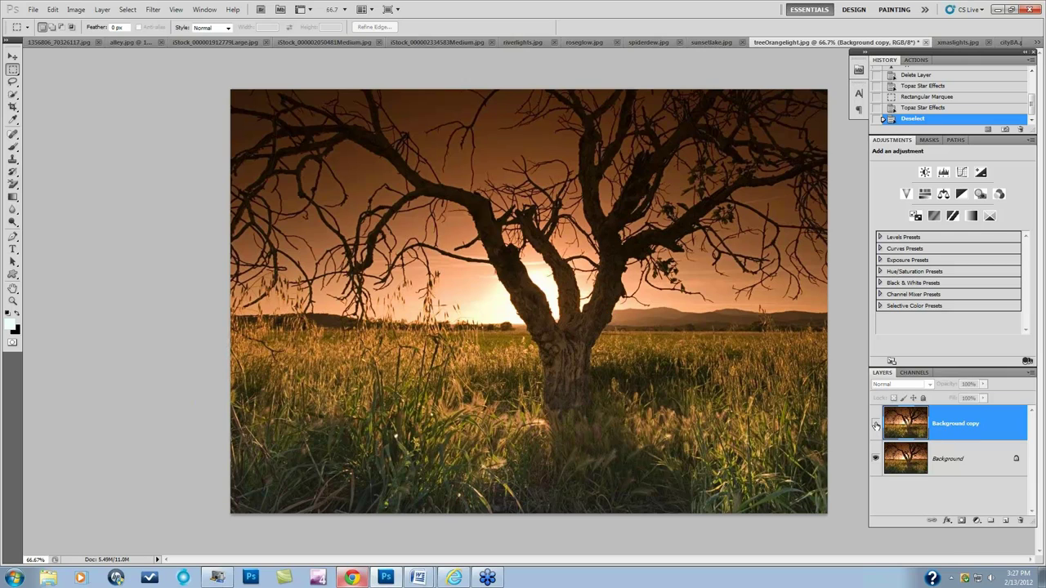
pyautogui.click(875, 425)
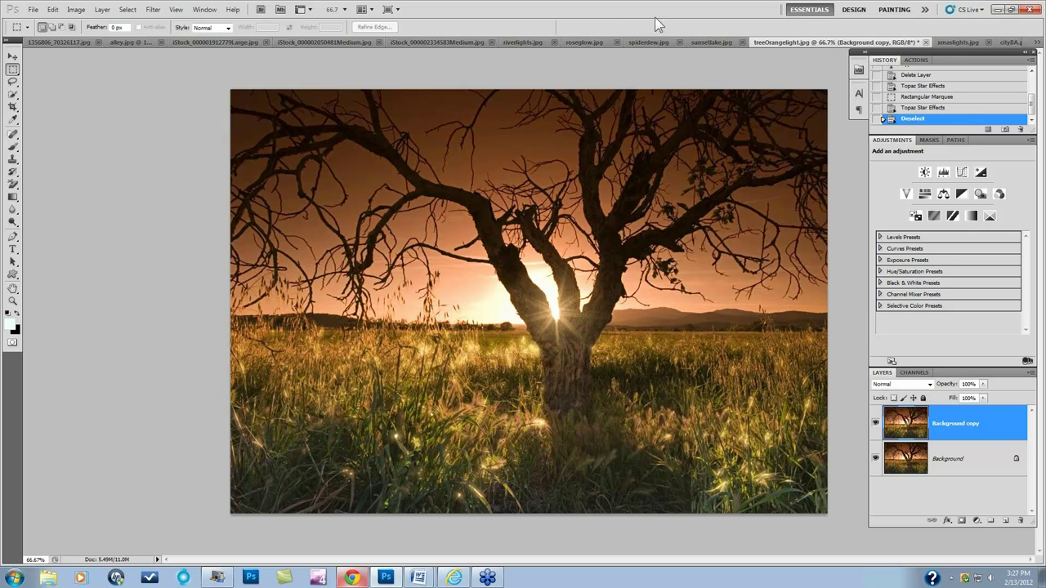
# Duplicate the background layer of xmaslights.jpg and open the copy in the Topaz Star Effects filter.
pyautogui.click(954, 43)
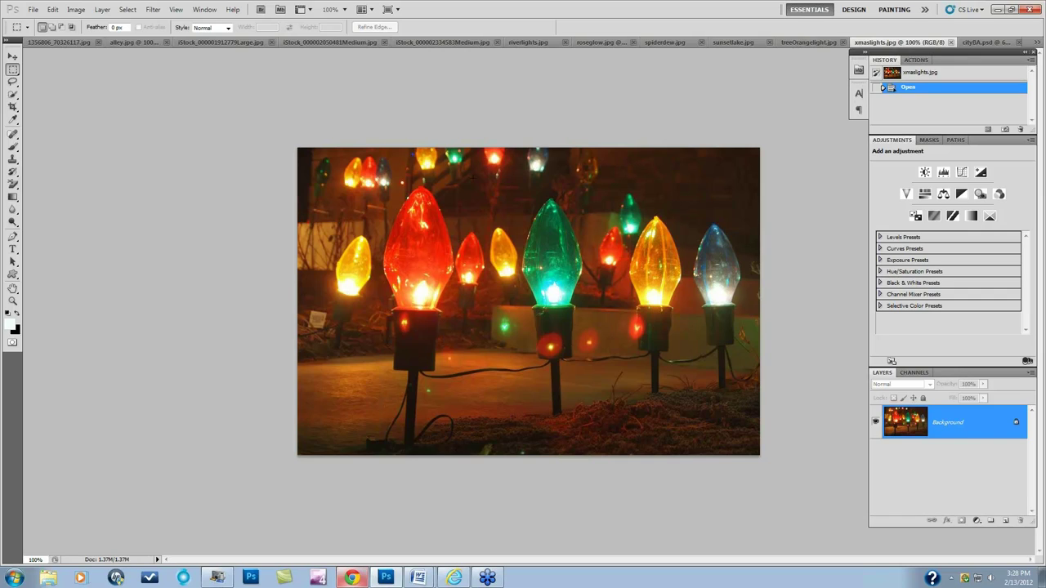
pyautogui.moveTo(934, 425); pyautogui.dragTo(1008, 521)
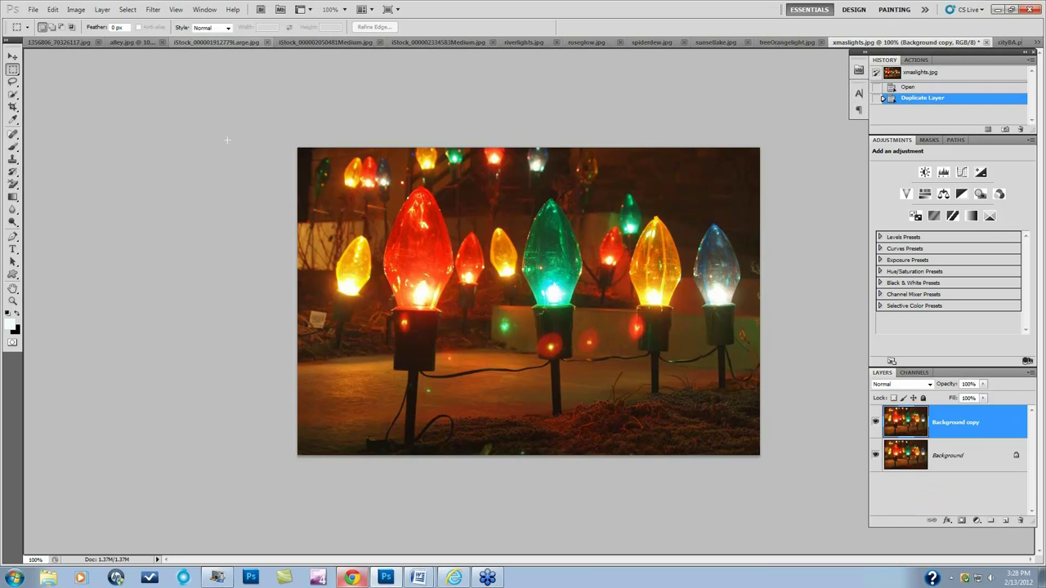
pyautogui.click(176, 10)
pyautogui.moveTo(153, 10)
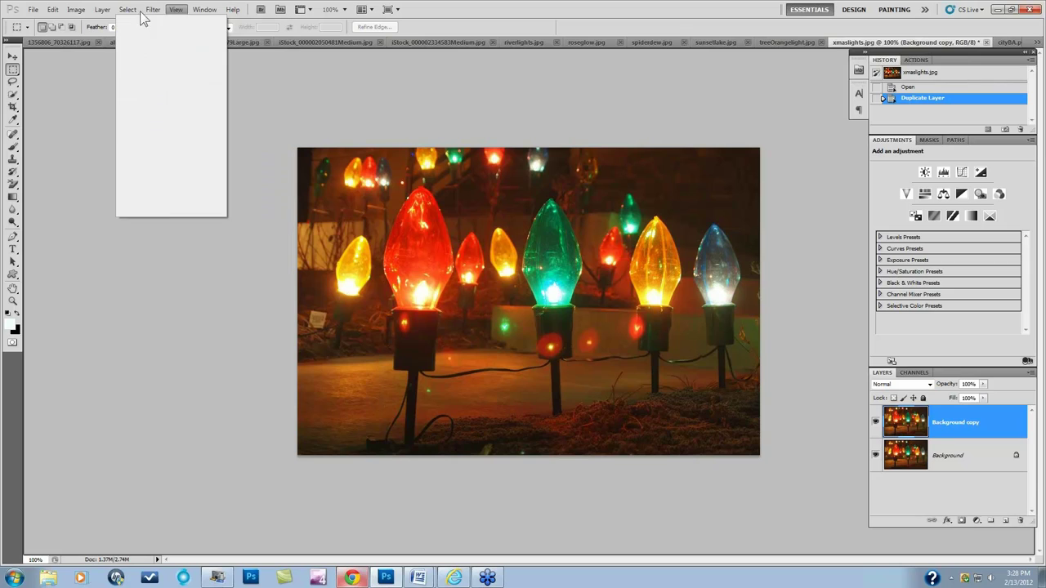
pyautogui.moveTo(192, 250)
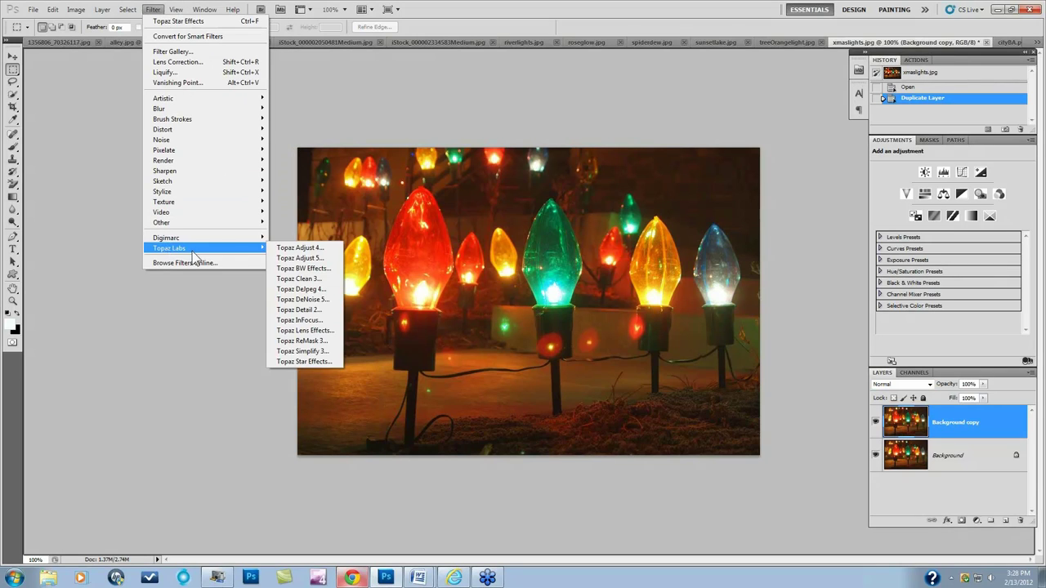
pyautogui.click(302, 361)
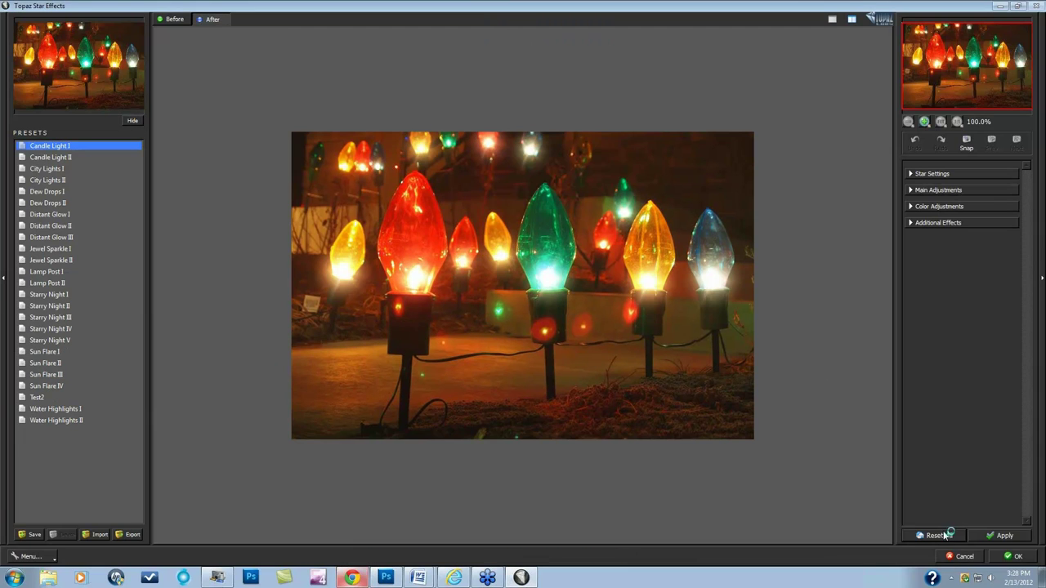
# Give the Christmas lights a glow without star rays, using threshold 0.00, luminance 0.00 and glow 0.60.
pyautogui.click(913, 176)
pyautogui.click(910, 283)
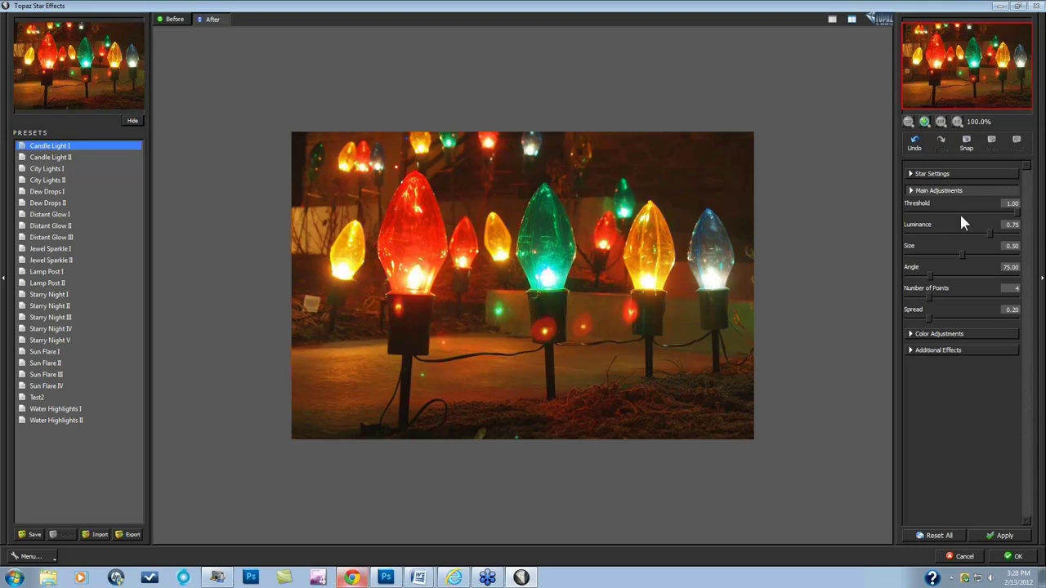
pyautogui.moveTo(1016, 211); pyautogui.dragTo(909, 215)
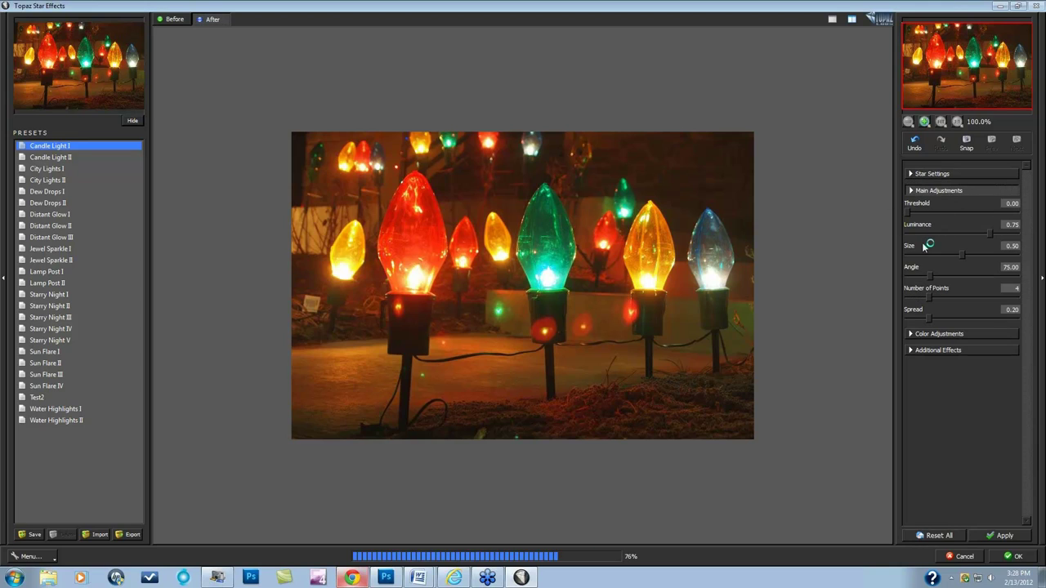
pyautogui.moveTo(990, 232); pyautogui.dragTo(894, 236)
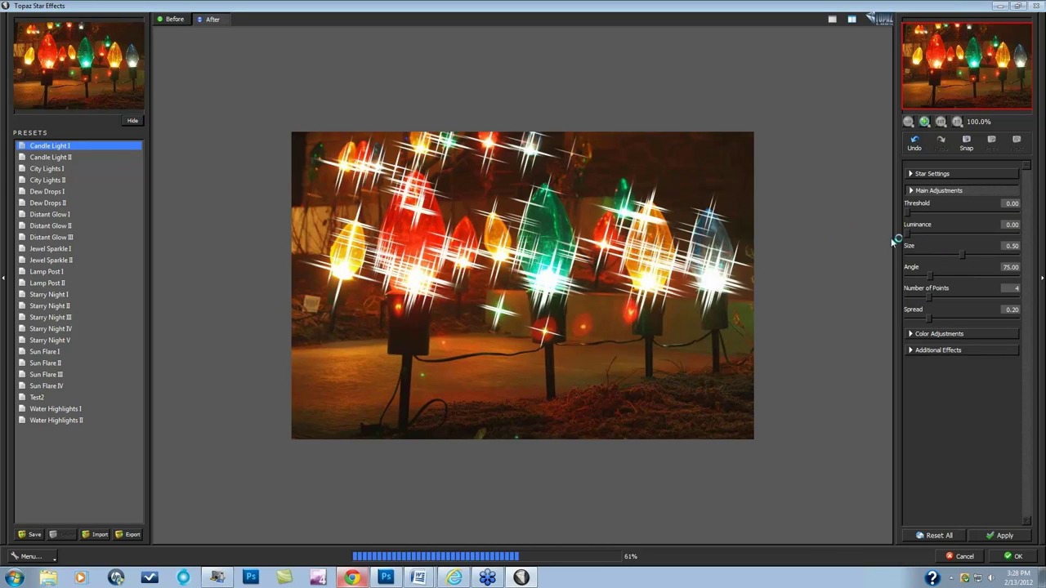
pyautogui.click(911, 348)
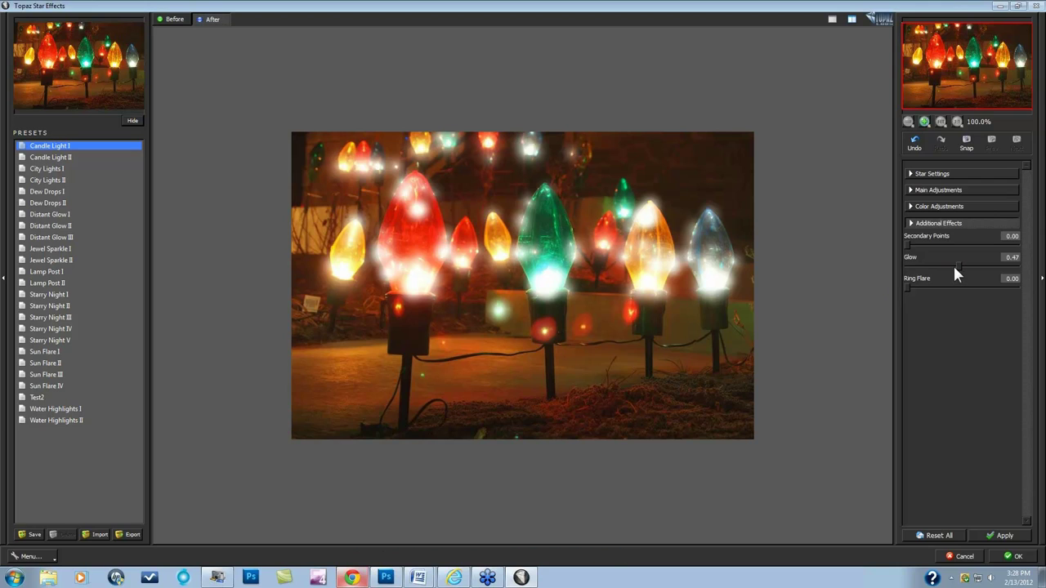
pyautogui.moveTo(961, 266); pyautogui.dragTo(974, 266)
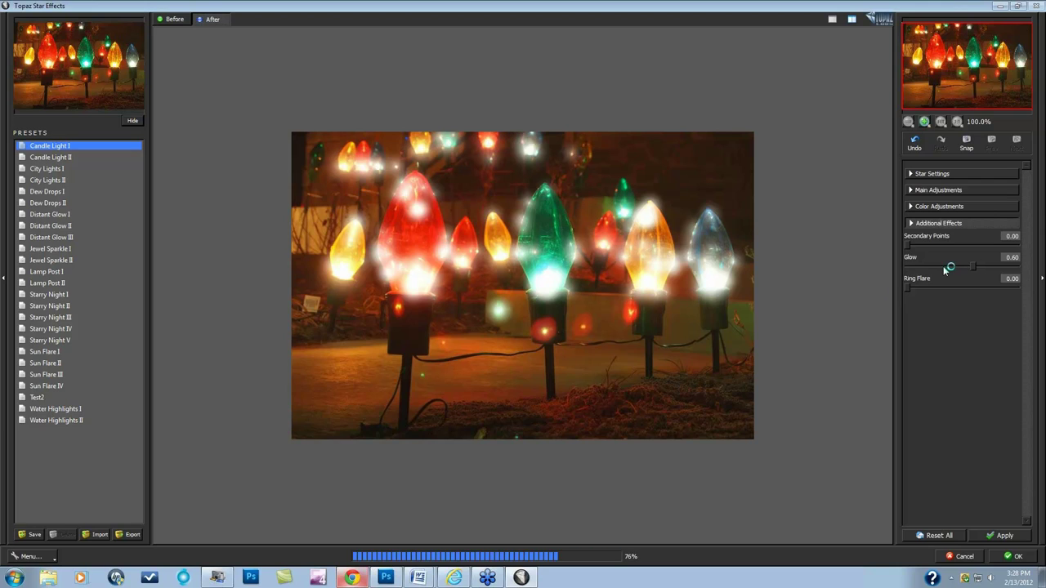
# Soften the Christmas lights' glow with saturation 0.73, size 0.85 and glow 0.14.
pyautogui.click(912, 207)
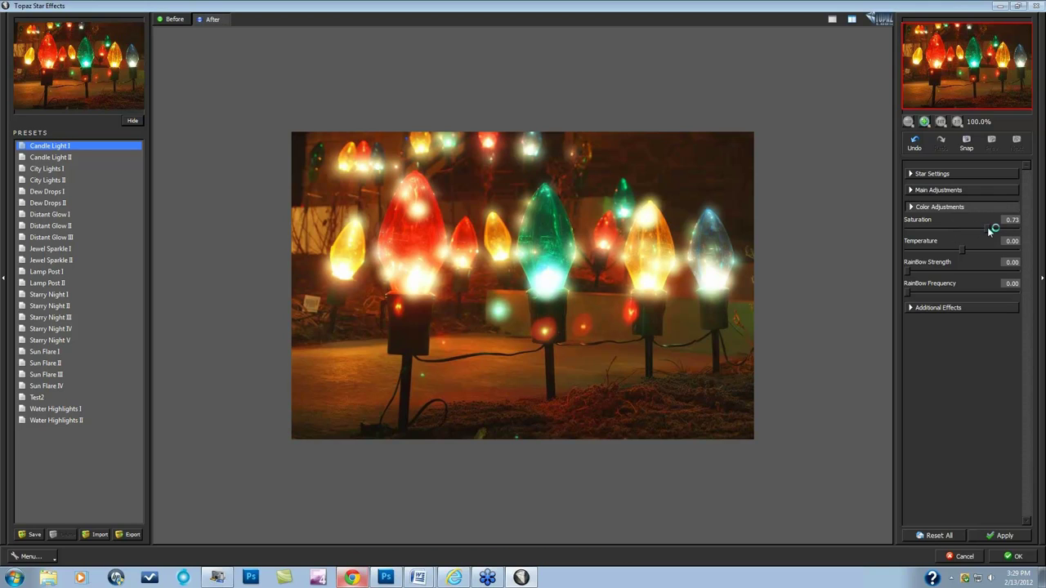
pyautogui.click(912, 190)
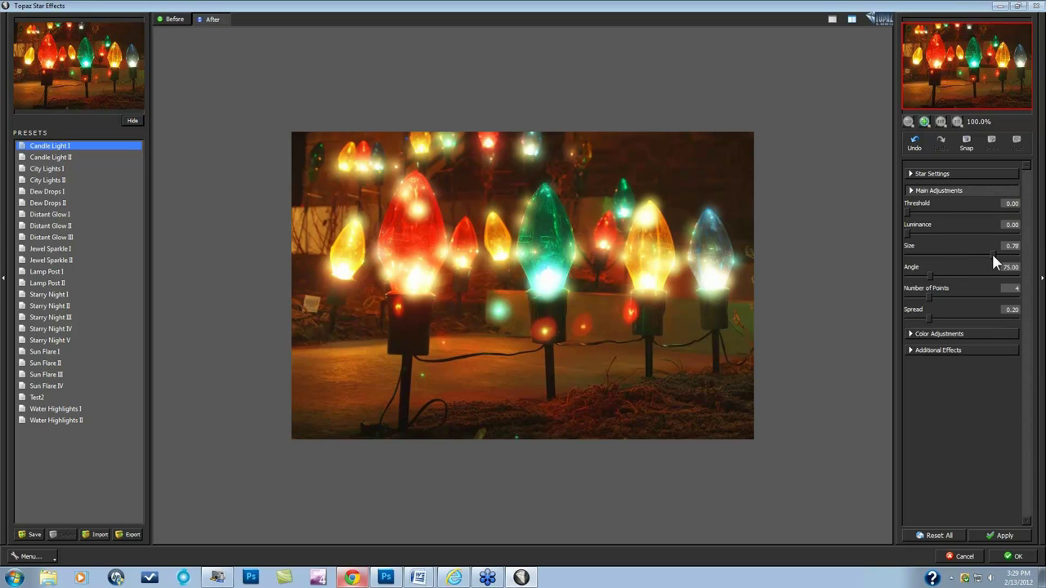
pyautogui.moveTo(992, 253); pyautogui.dragTo(997, 254)
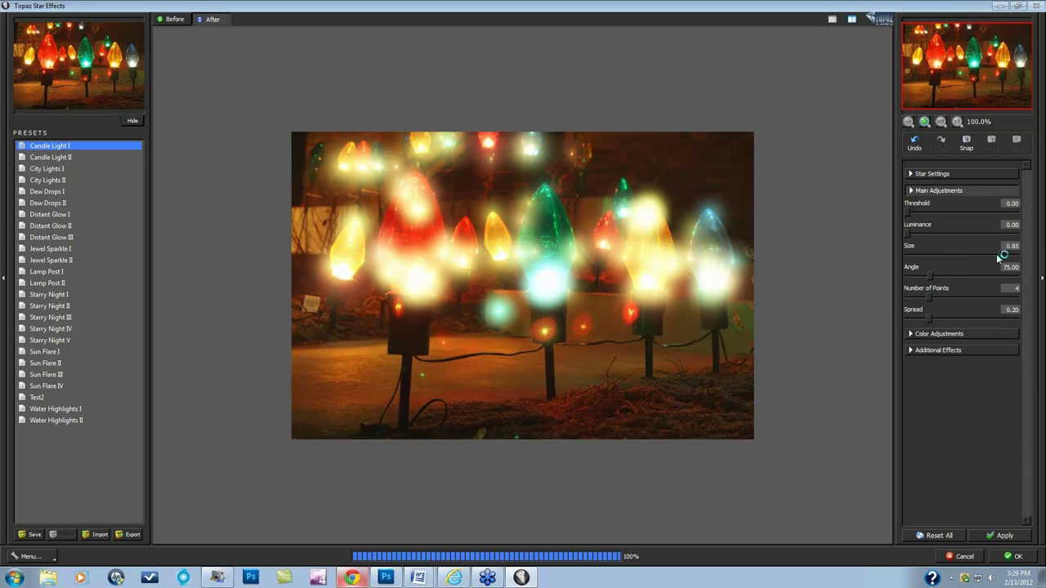
pyautogui.click(912, 334)
pyautogui.click(917, 302)
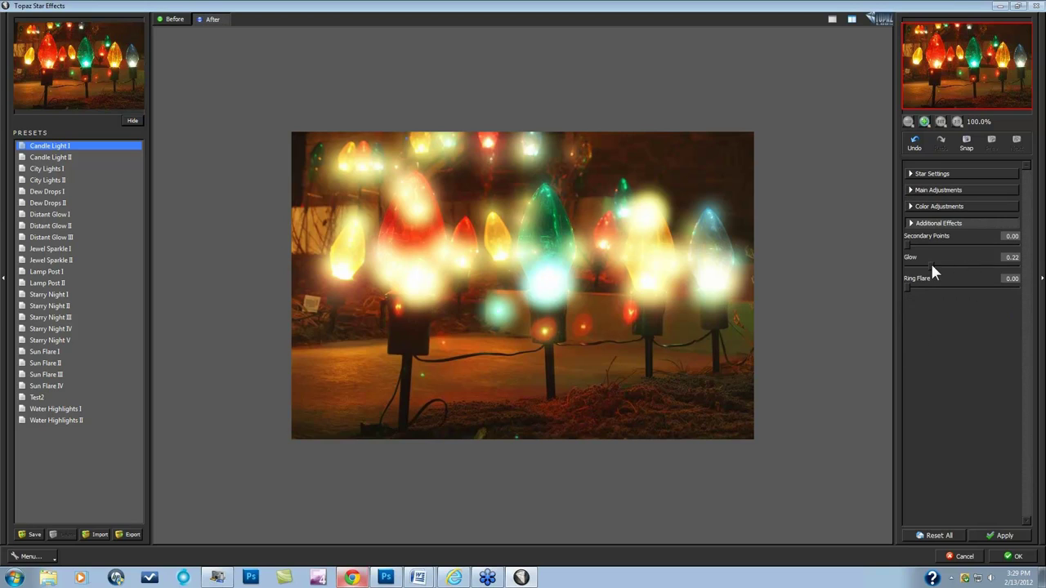
pyautogui.moveTo(932, 267); pyautogui.dragTo(928, 267)
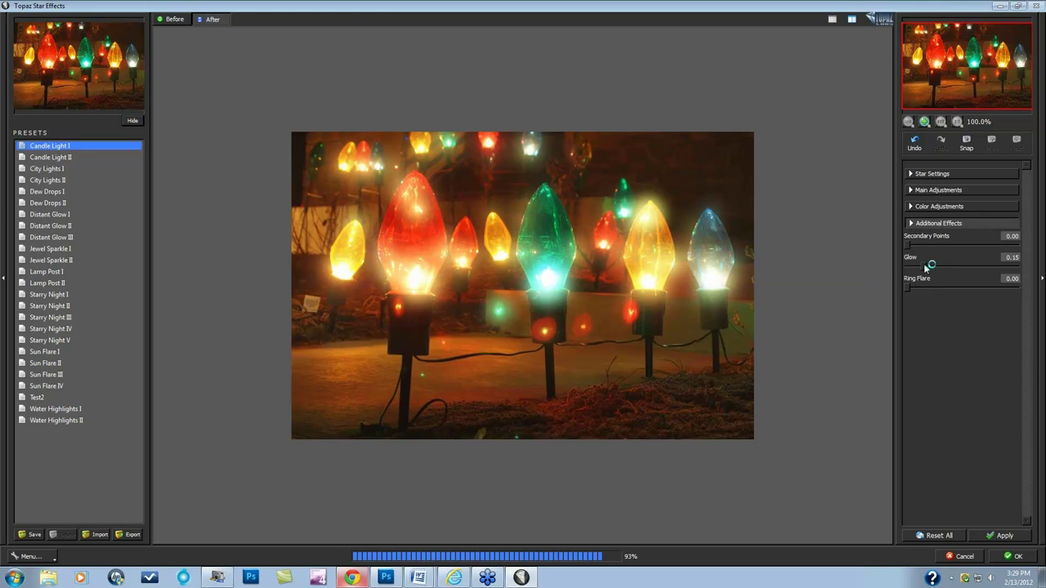
pyautogui.click(925, 266)
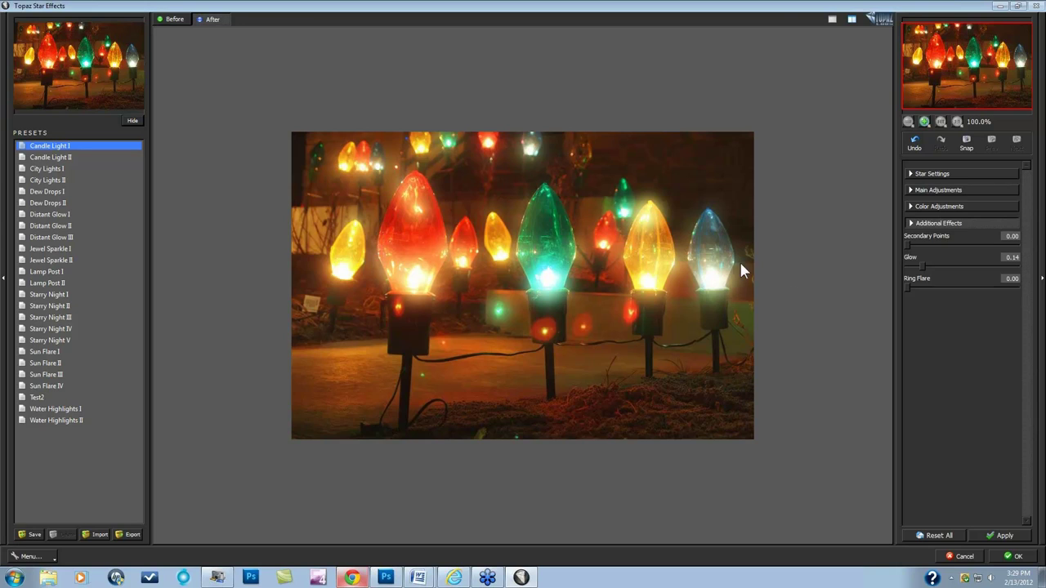
# Compare the Christmas lights with and without the glow, and cancel the filter.
pyautogui.click(691, 304)
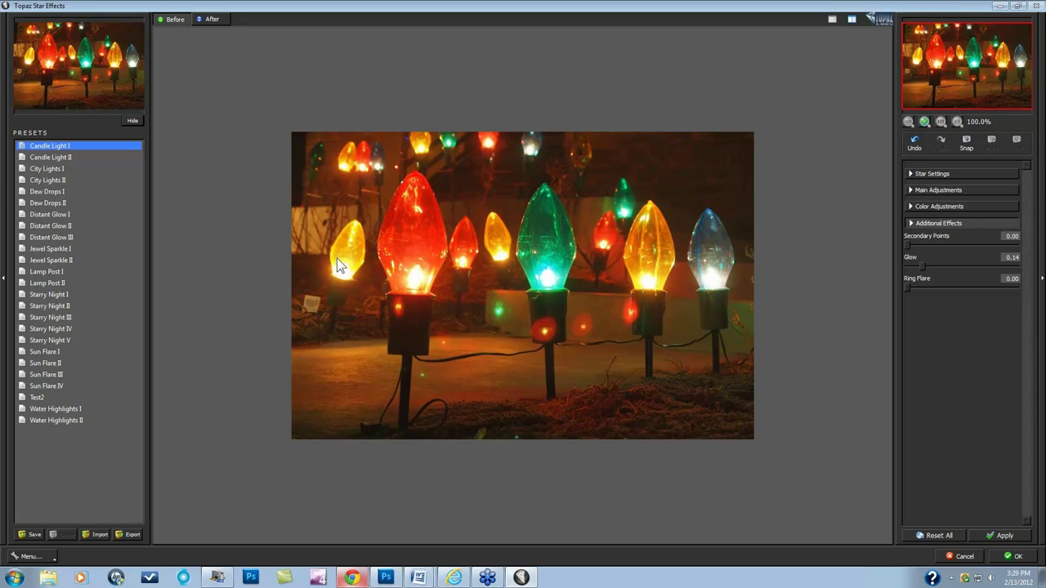
pyautogui.click(313, 221)
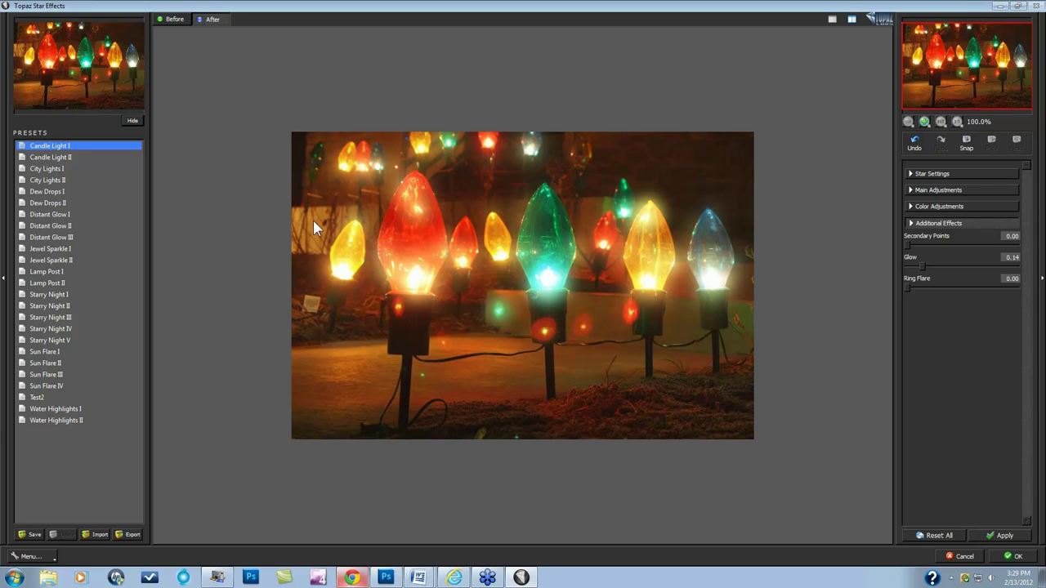
pyautogui.click(313, 221)
pyautogui.click(313, 221)
pyautogui.click(964, 556)
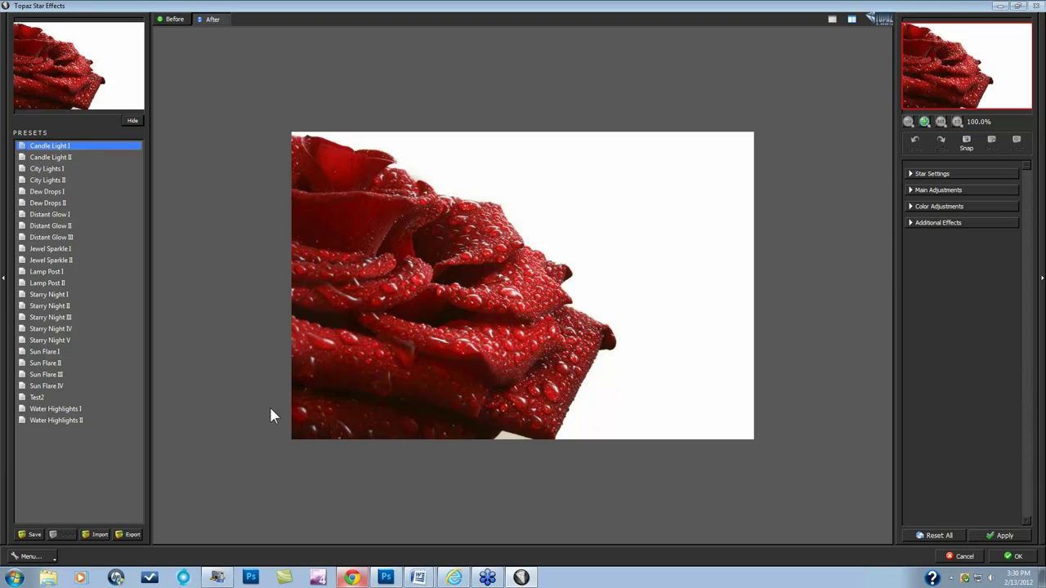
# Apply the Dew Drops I preset to the rose photo and compare the result with the original.
pyautogui.click(47, 193)
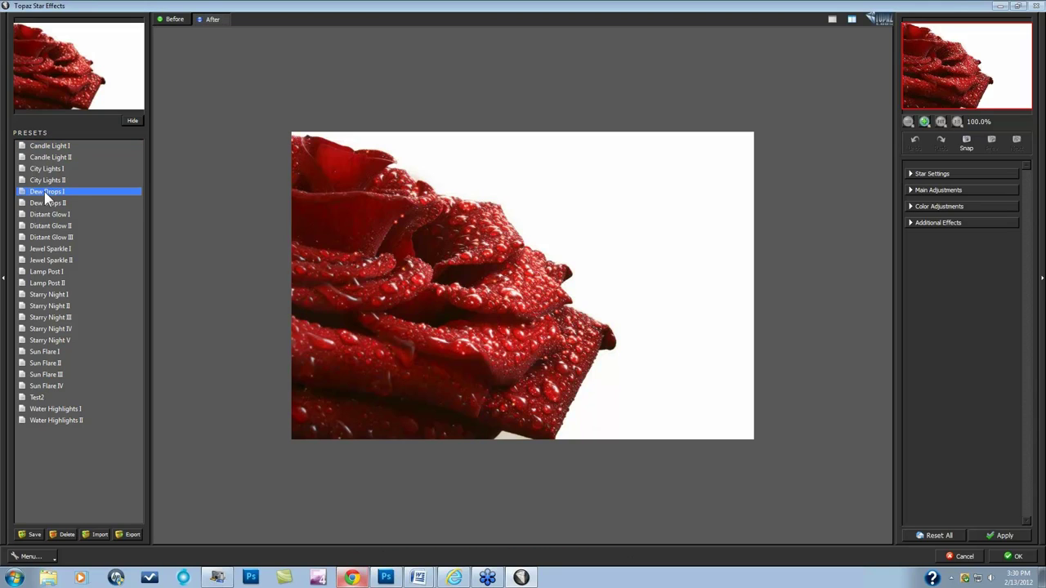
pyautogui.click(252, 271)
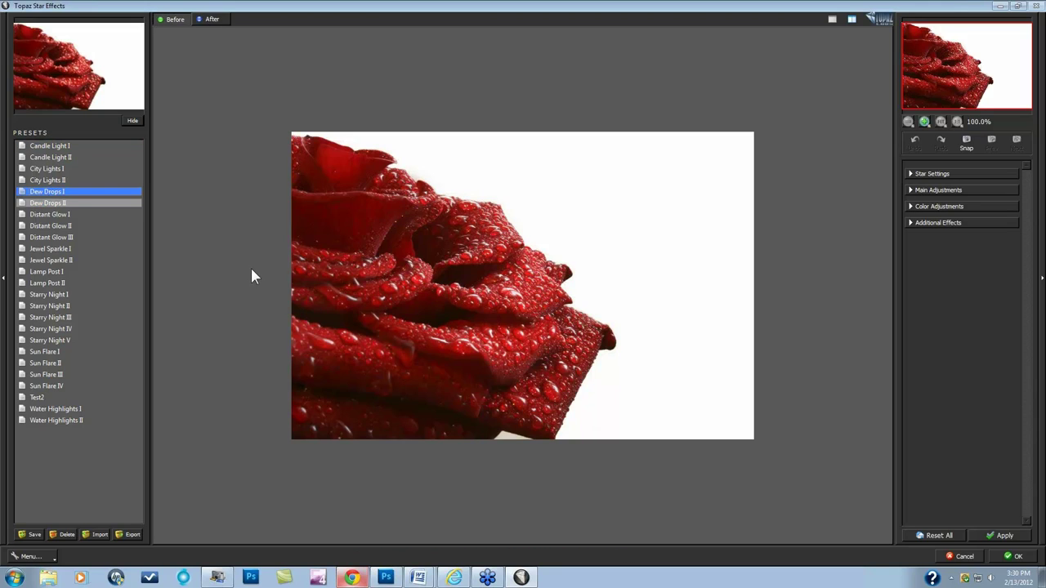
pyautogui.click(248, 270)
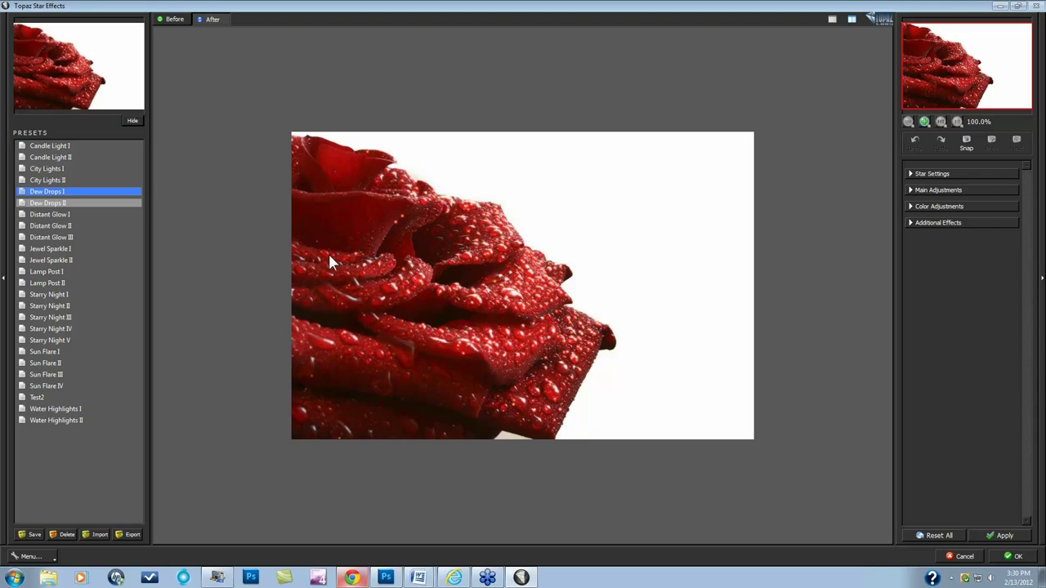
pyautogui.click(490, 261)
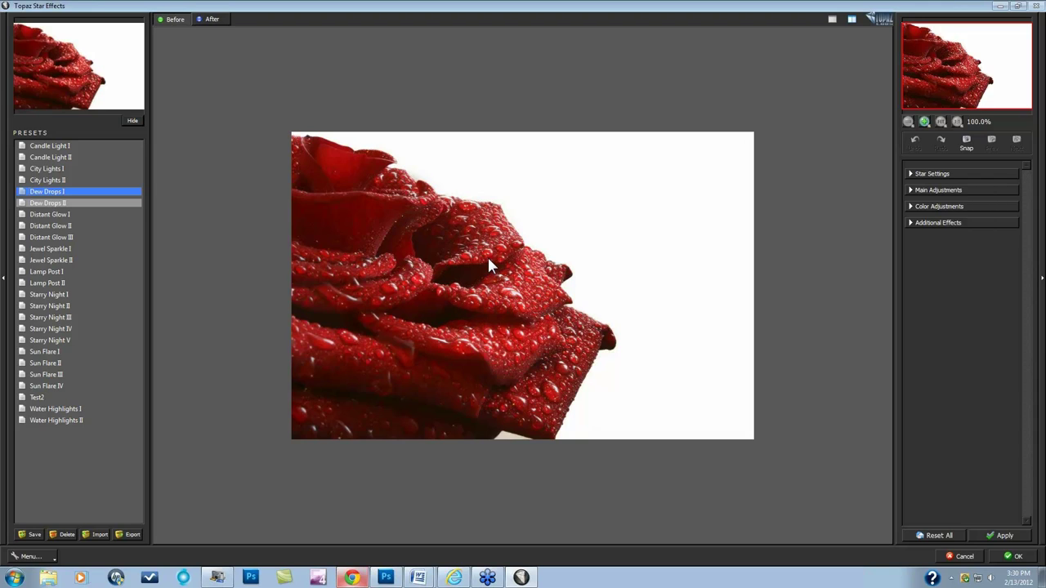
pyautogui.click(490, 262)
pyautogui.click(556, 320)
pyautogui.click(556, 319)
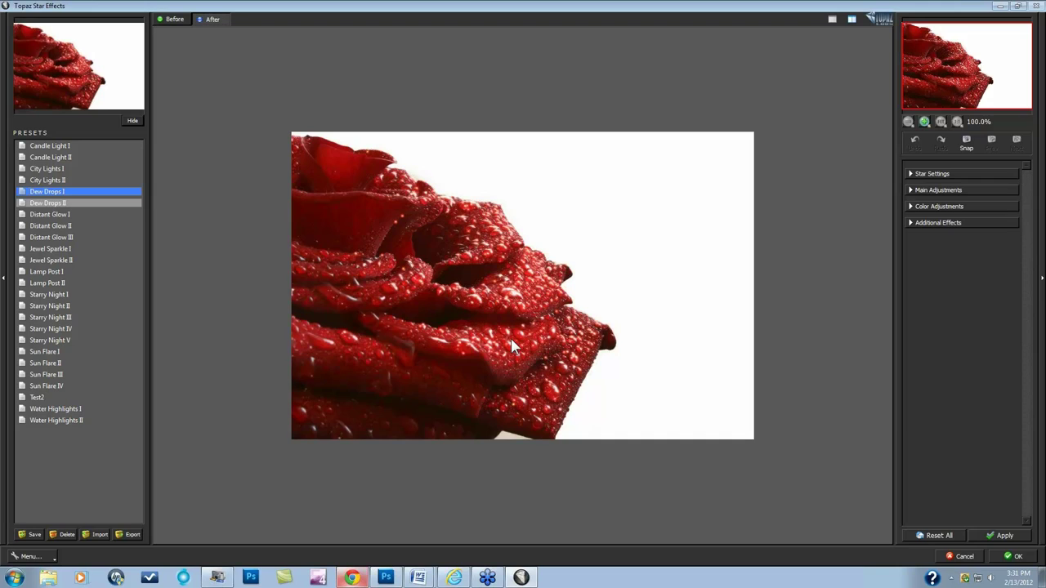
# Adjust the rose's dew drop highlights to luminance 0.00, glow 0.83 and size 0.35.
pyautogui.click(911, 174)
pyautogui.click(919, 289)
pyautogui.moveTo(962, 237); pyautogui.dragTo(835, 239)
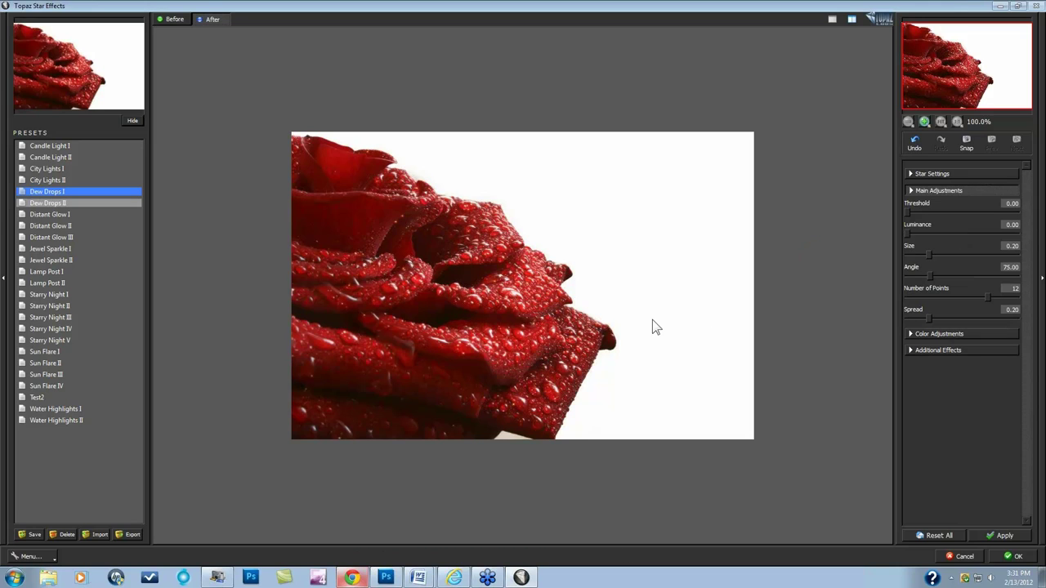
pyautogui.click(932, 350)
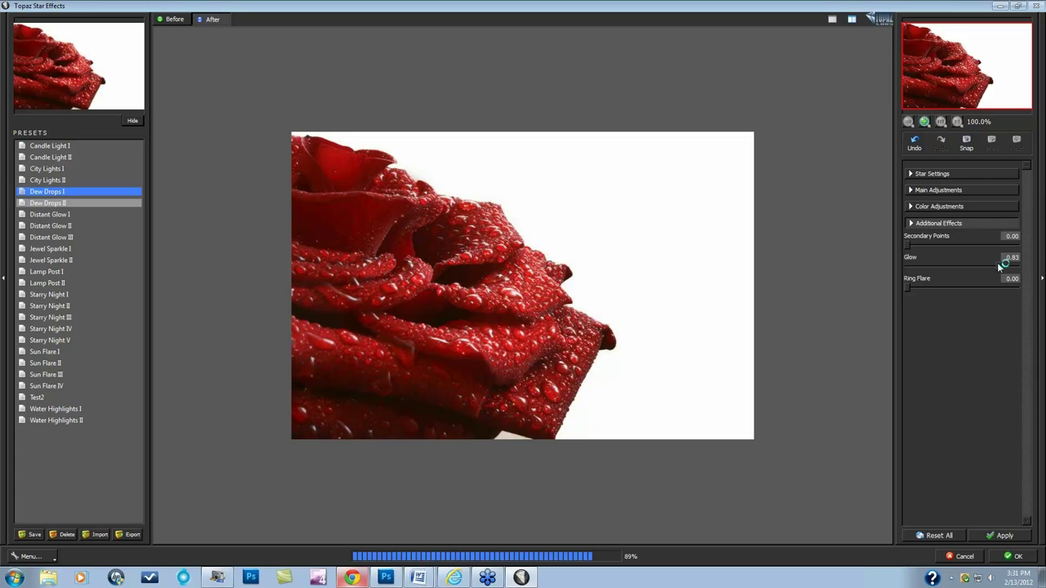
pyautogui.click(913, 191)
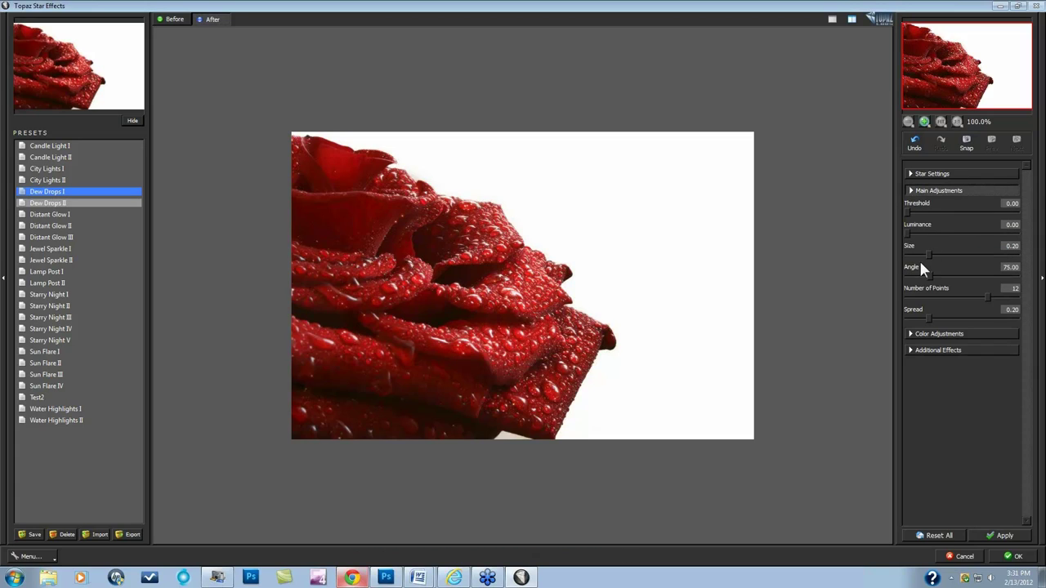
pyautogui.moveTo(943, 252); pyautogui.dragTo(949, 256)
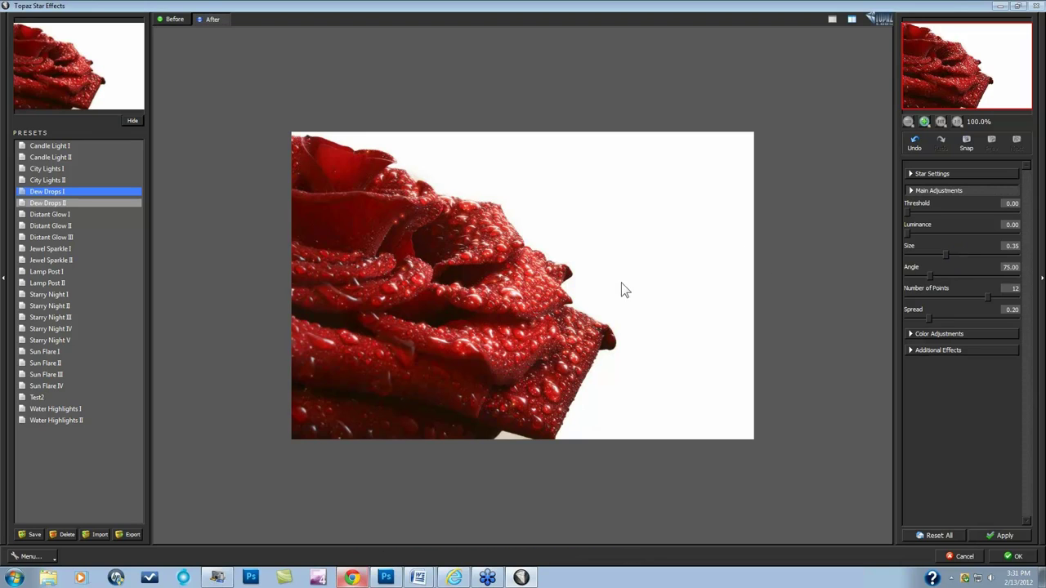
# Compare the rose's dew drop highlights with the original photo, and cancel the filter.
pyautogui.click(592, 236)
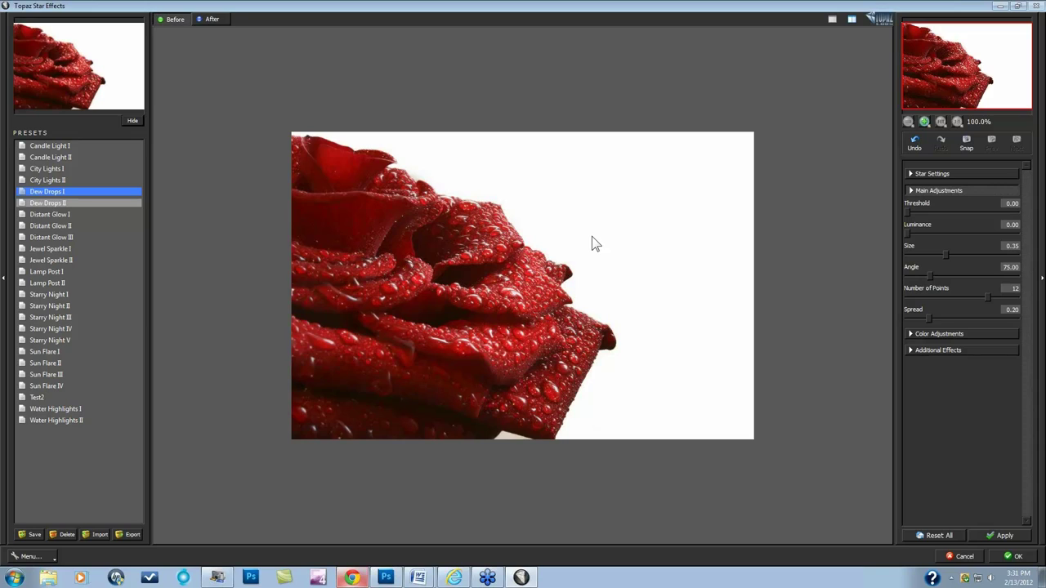
pyautogui.moveTo(592, 236); pyautogui.dragTo(595, 236)
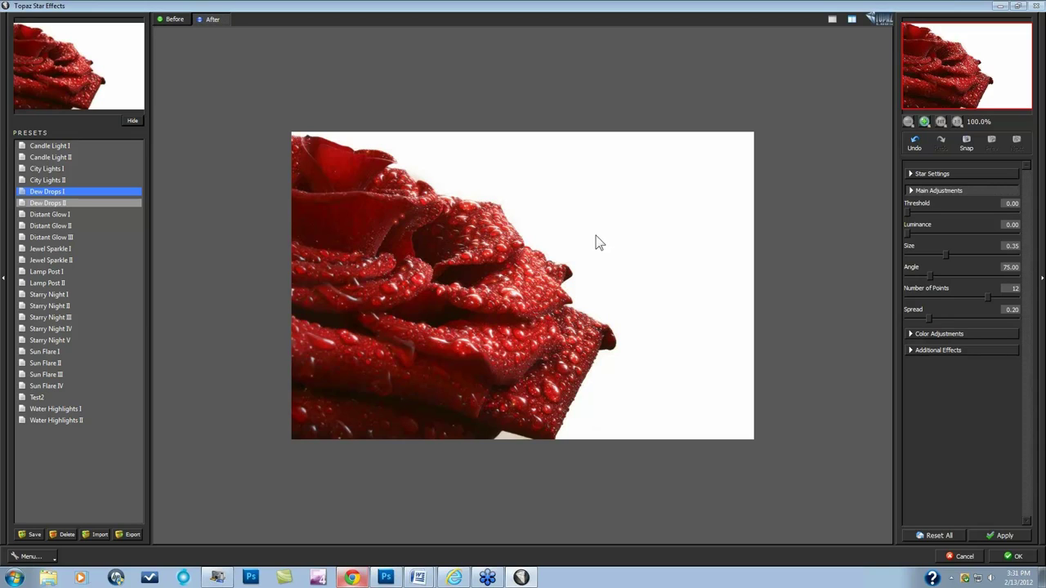
pyautogui.click(595, 237)
pyautogui.moveTo(595, 237); pyautogui.dragTo(596, 237)
pyautogui.click(522, 282)
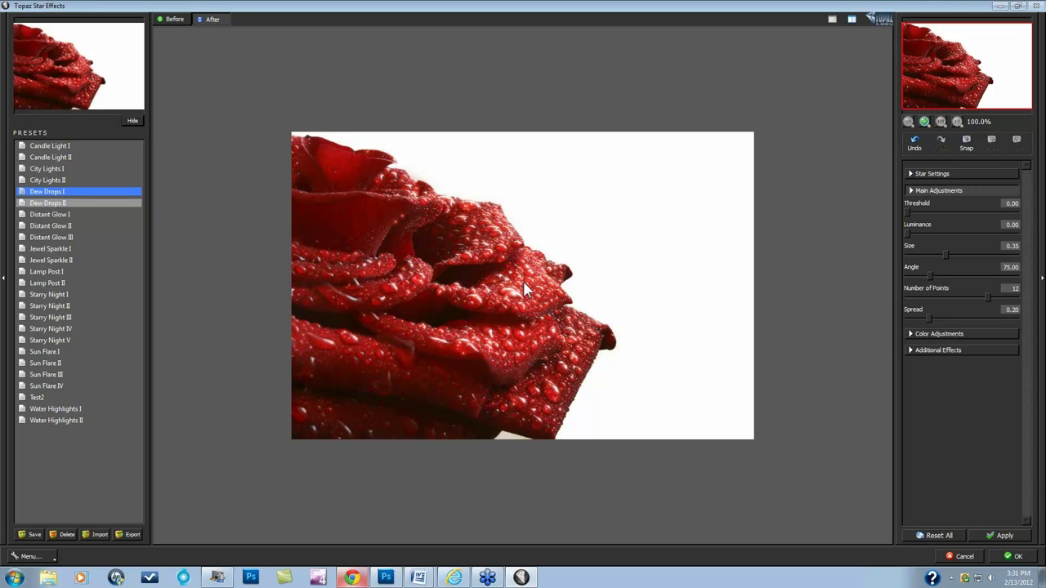
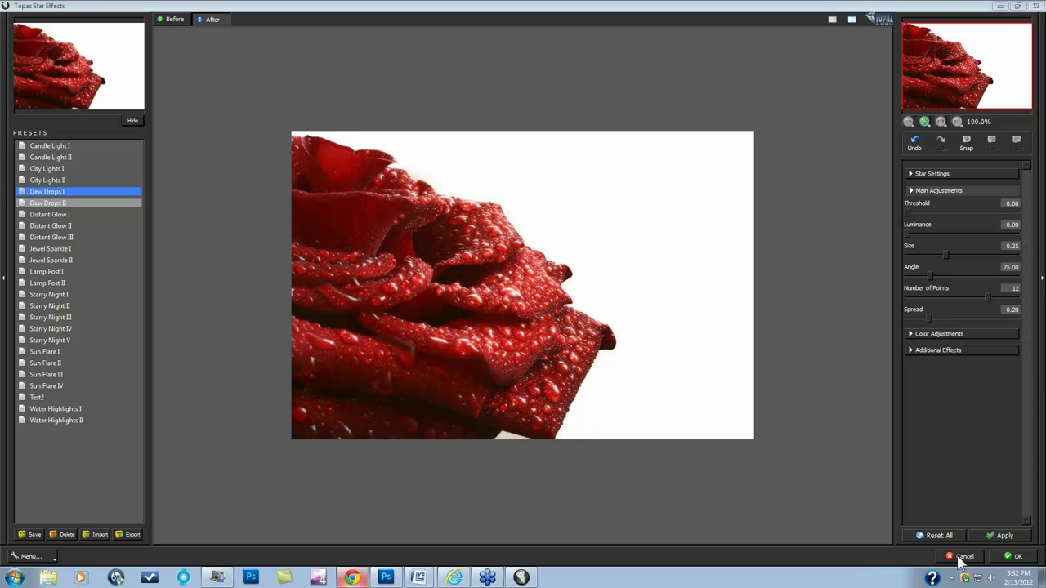
pyautogui.click(960, 556)
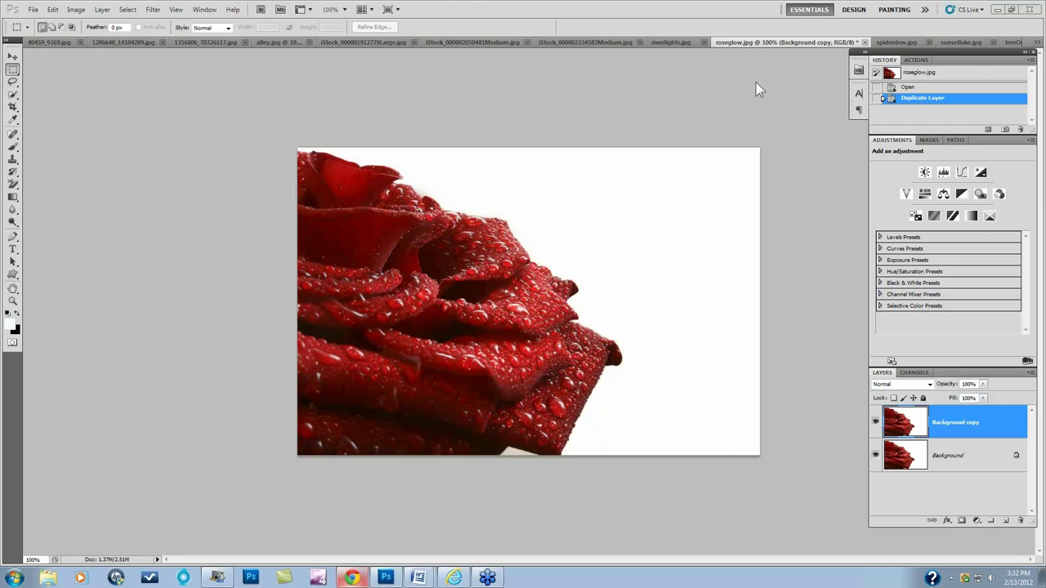
# Switch to the ocean sunset photo with the wooden pier and marquee-select everything from just above the horizon down to the bottom edge.
pyautogui.click(518, 41)
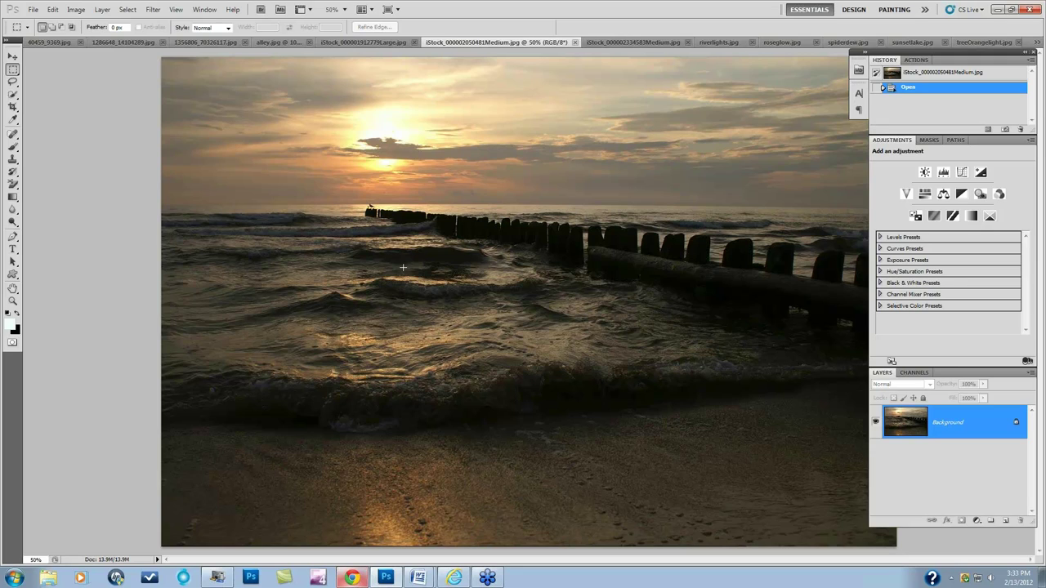
pyautogui.rightClick(379, 364)
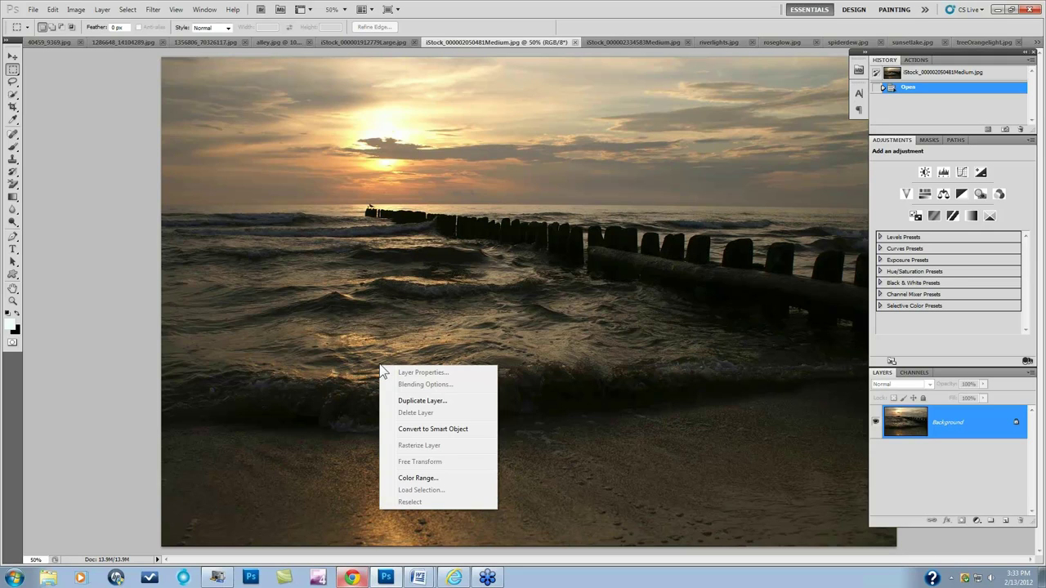
pyautogui.click(529, 345)
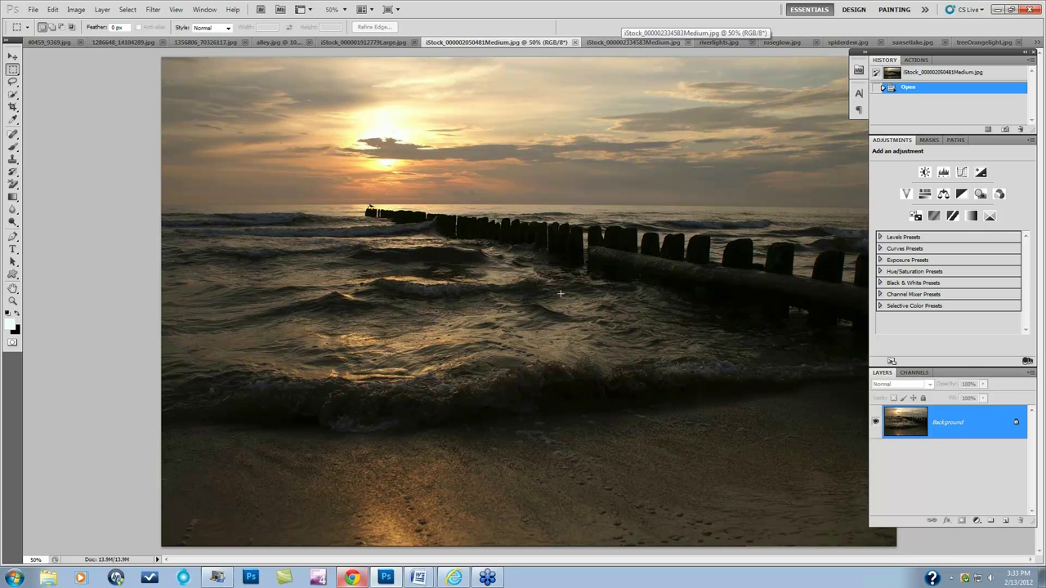
pyautogui.moveTo(157, 206); pyautogui.dragTo(899, 552)
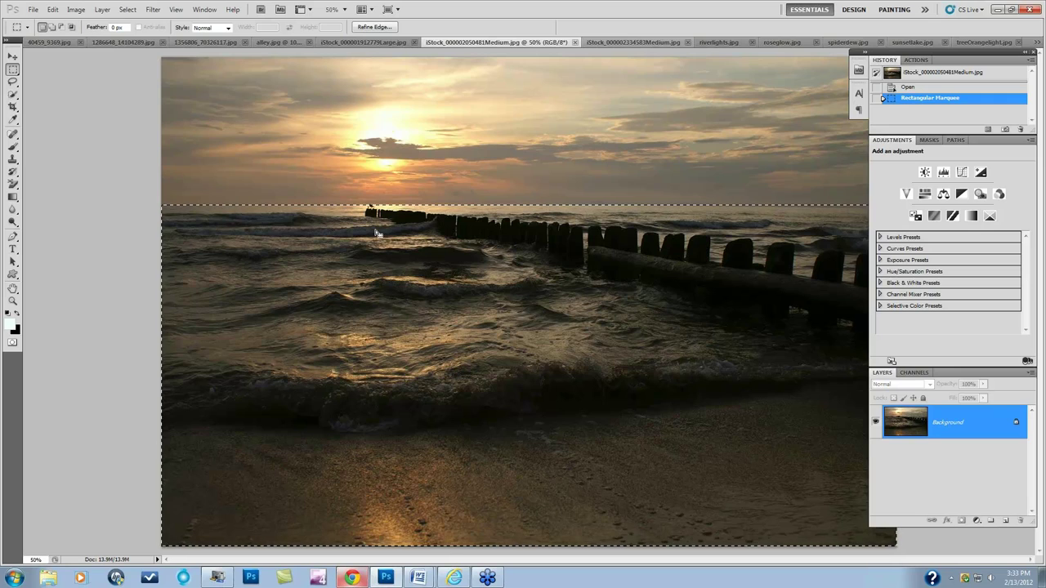
pyautogui.click(149, 186)
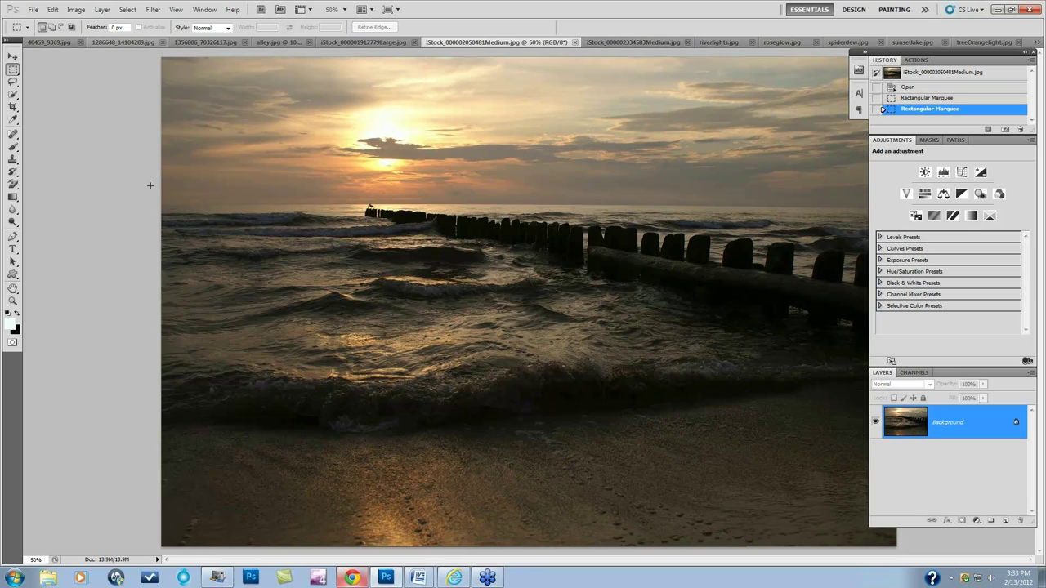
pyautogui.moveTo(210, 280); pyautogui.dragTo(891, 564)
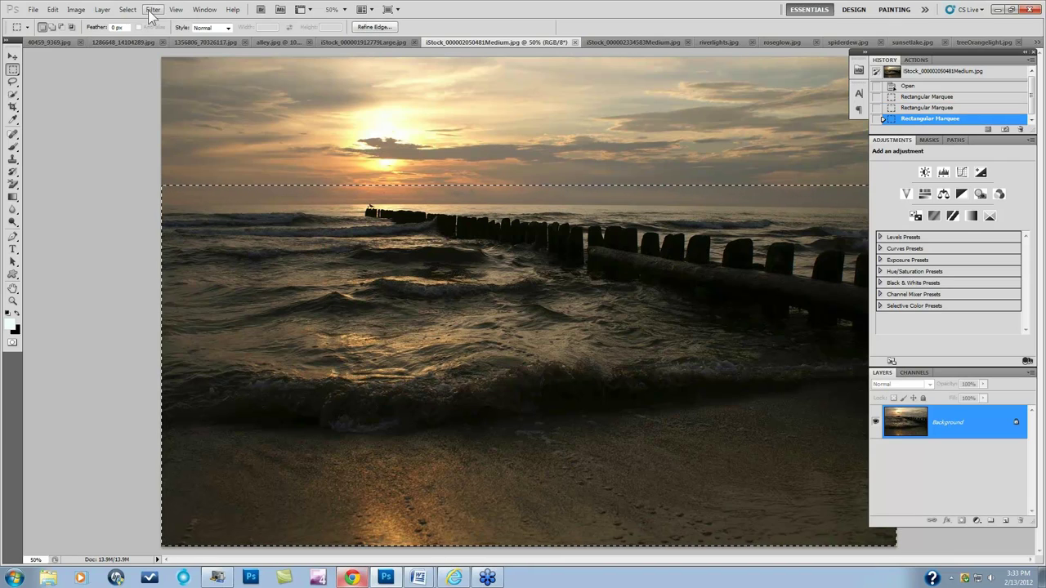
pyautogui.click(153, 9)
pyautogui.moveTo(176, 248)
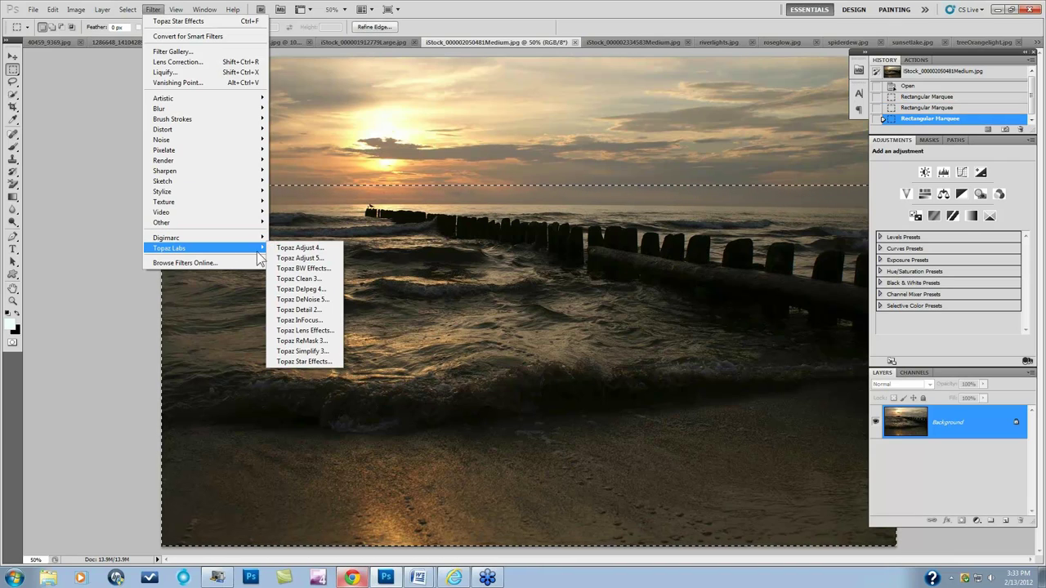
pyautogui.click(305, 365)
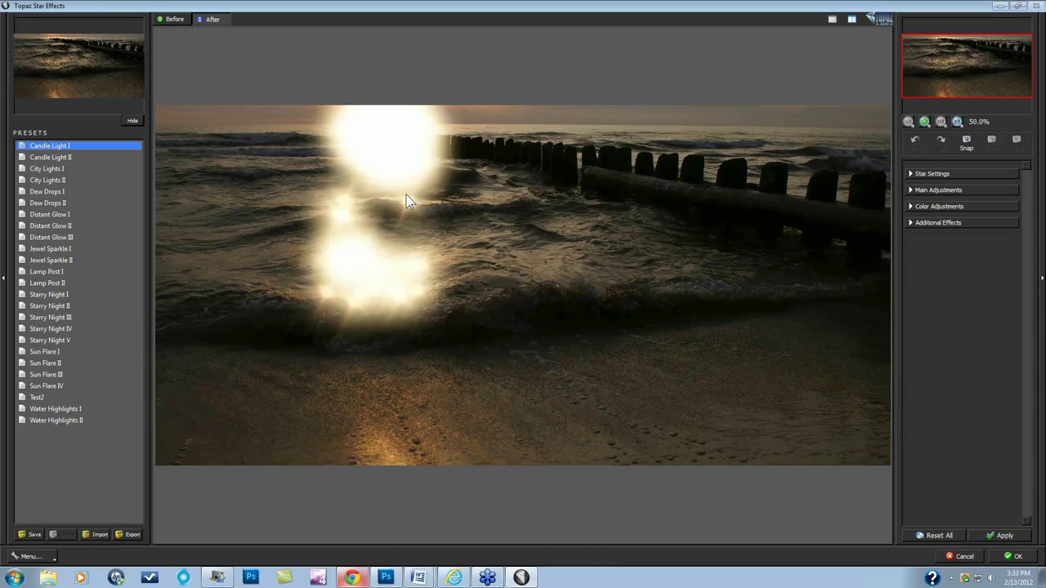
pyautogui.click(961, 556)
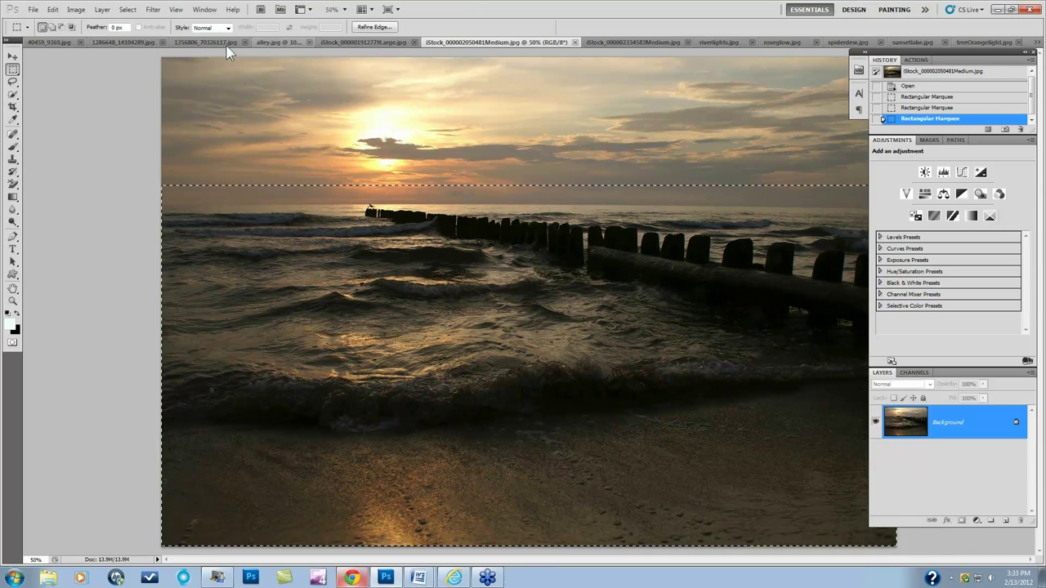
# Launch Topaz Star Effects on the selected water area, reset all settings and set the threshold to 0.00.
pyautogui.click(150, 10)
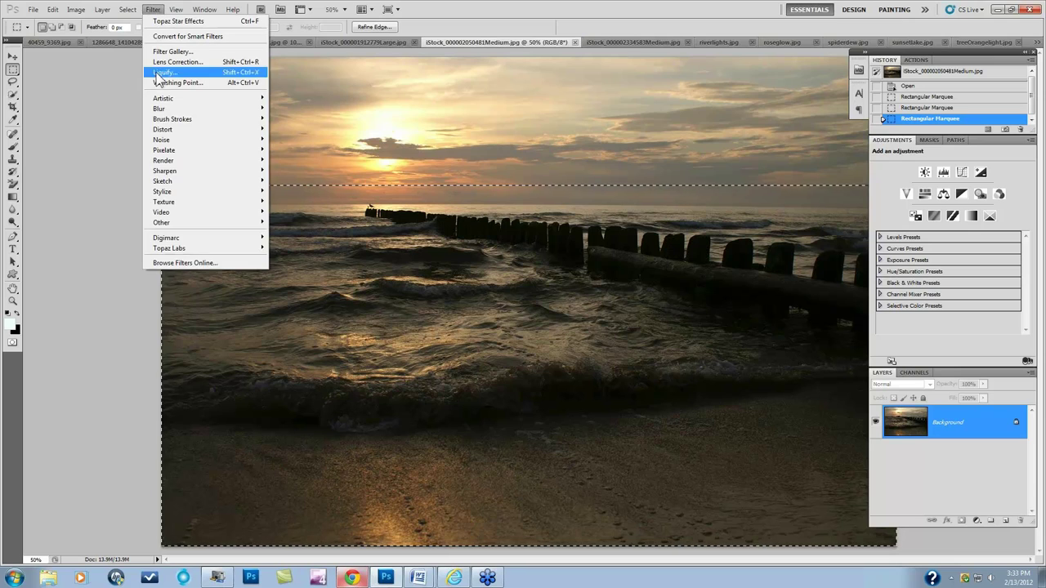
pyautogui.moveTo(188, 248)
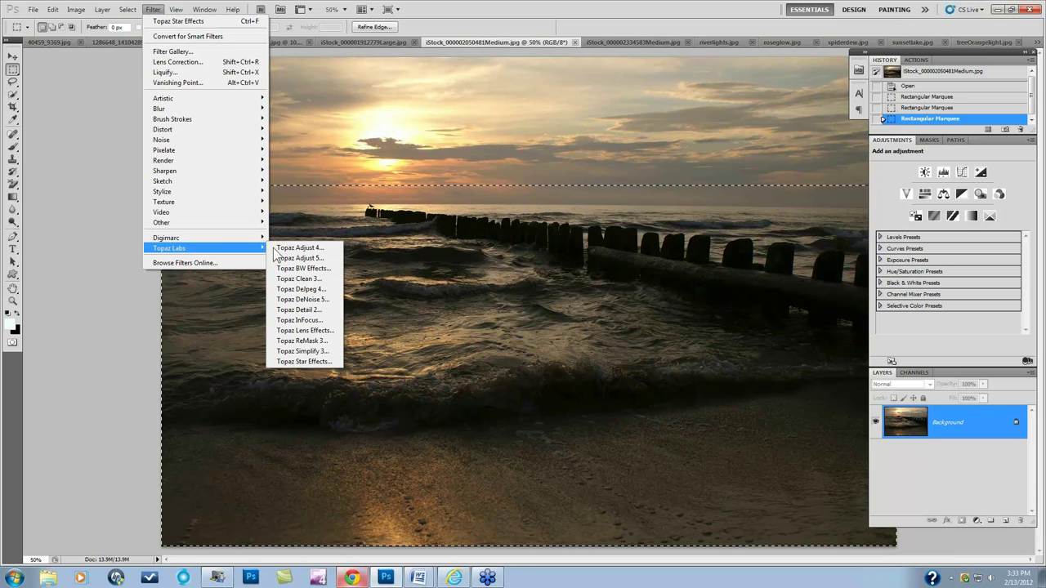
pyautogui.click(302, 361)
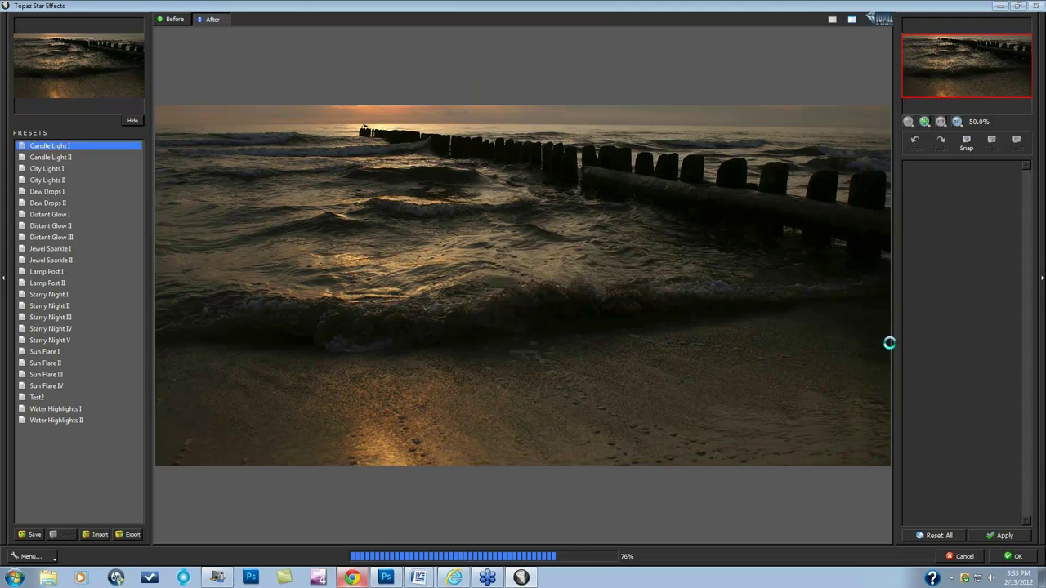
pyautogui.click(948, 536)
pyautogui.click(938, 189)
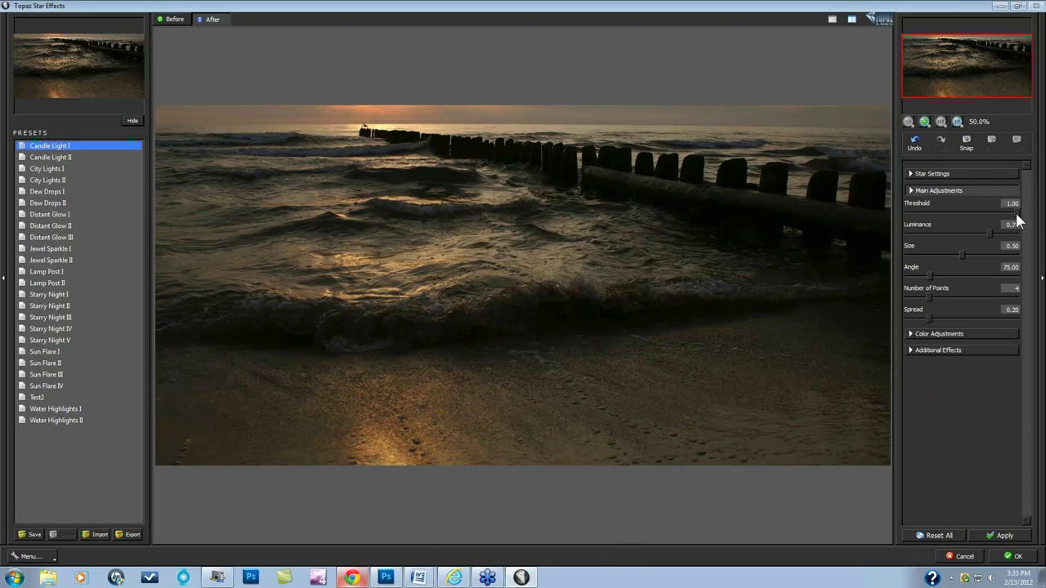
pyautogui.moveTo(1016, 212); pyautogui.dragTo(906, 214)
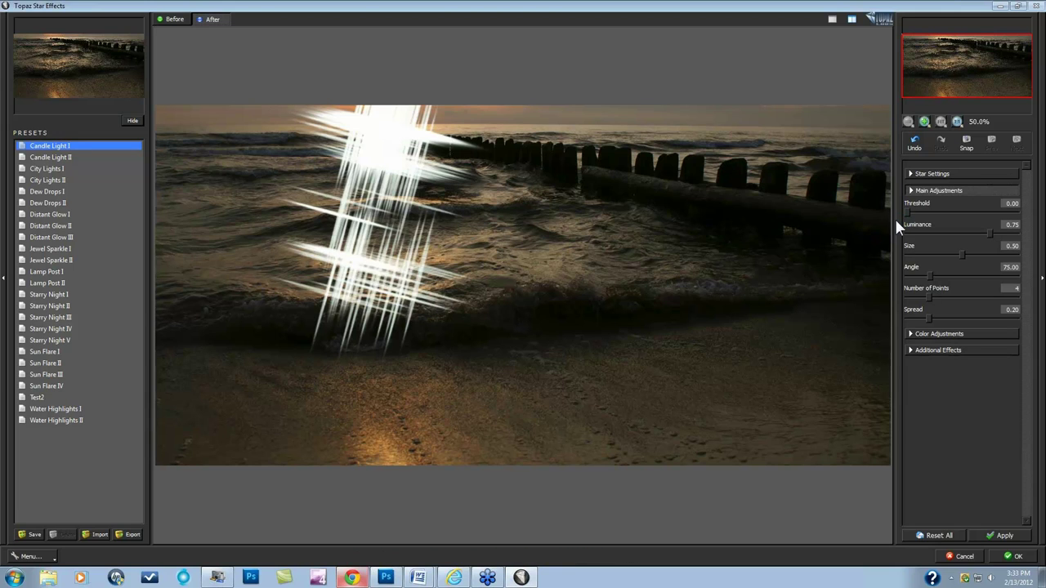
# Replace the star spikes on the water with soft highlights using luminance 0.00, size 0.18 and glow 0.49.
pyautogui.click(957, 122)
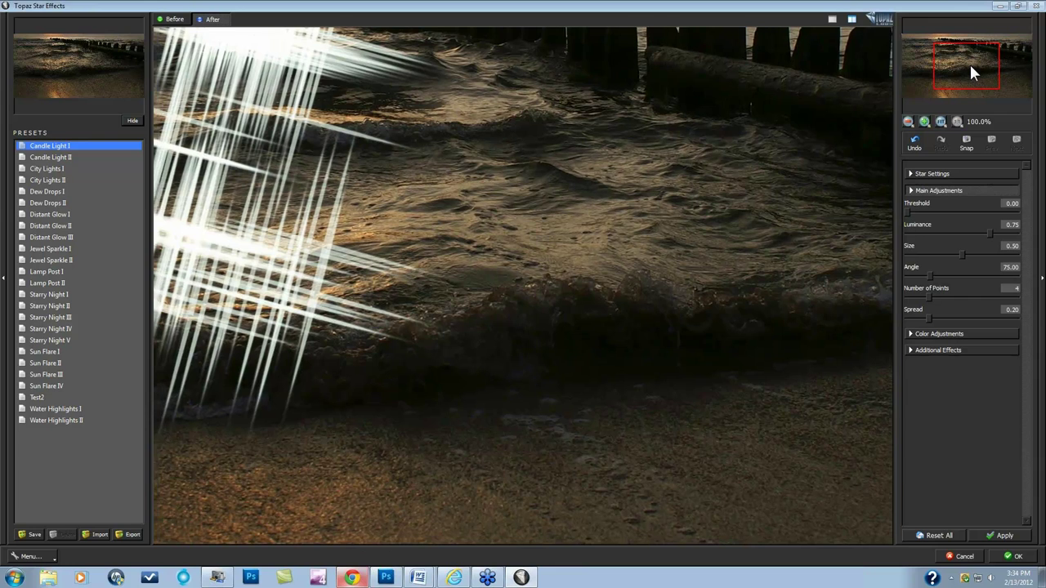
pyautogui.moveTo(969, 62); pyautogui.dragTo(948, 60)
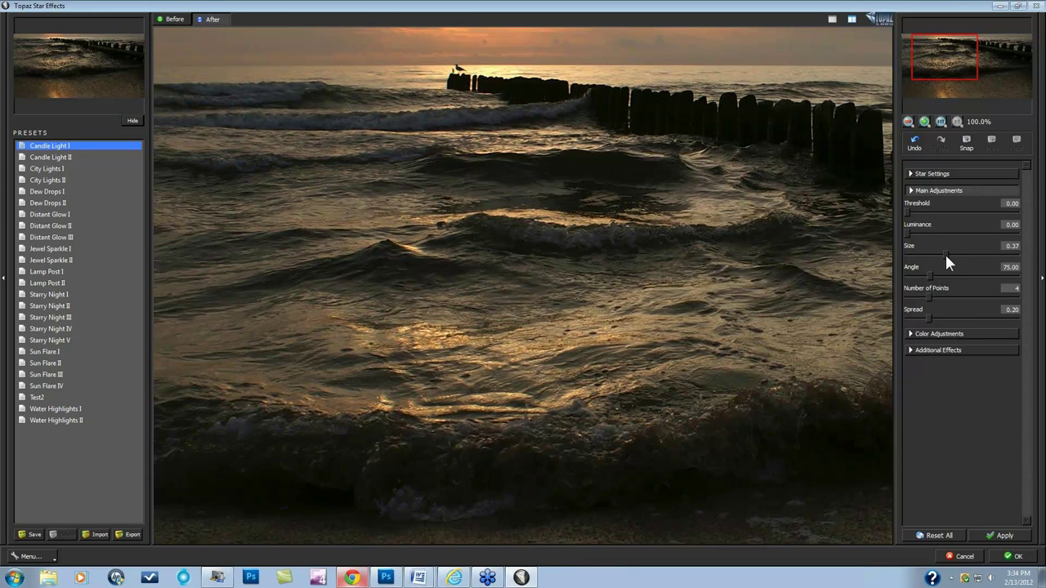
pyautogui.click(926, 252)
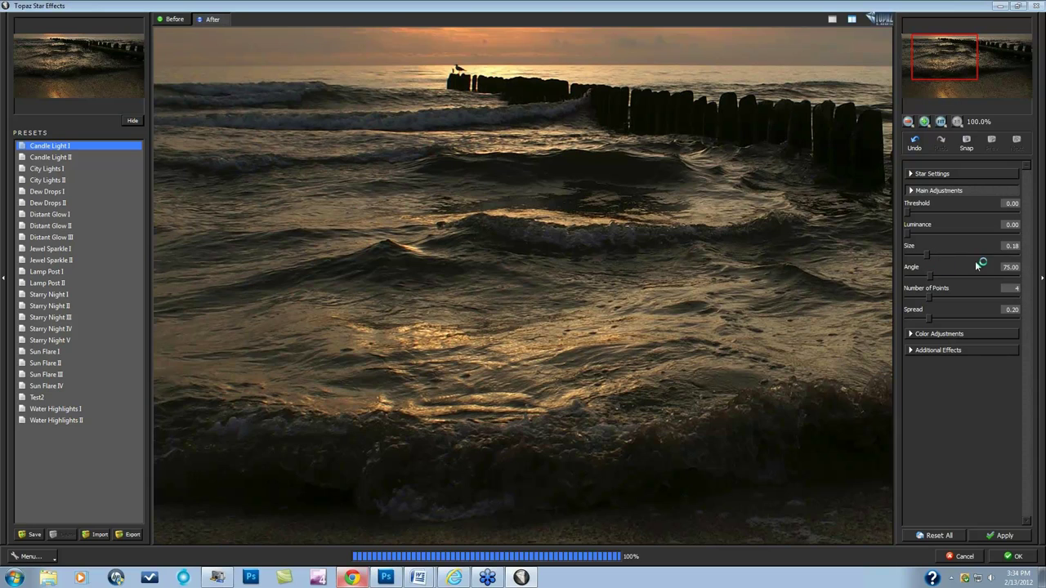
pyautogui.click(910, 351)
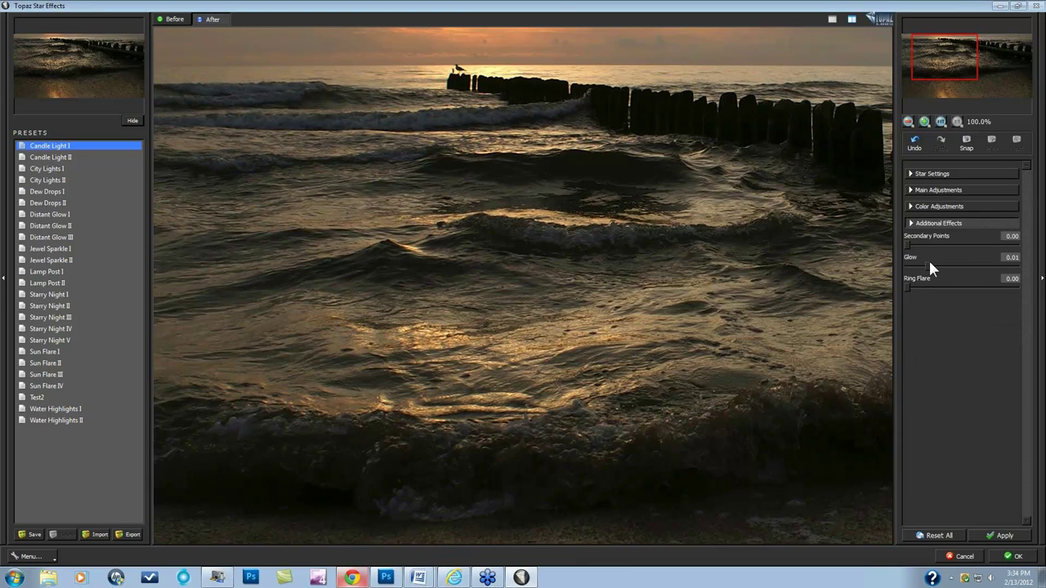
pyautogui.click(961, 267)
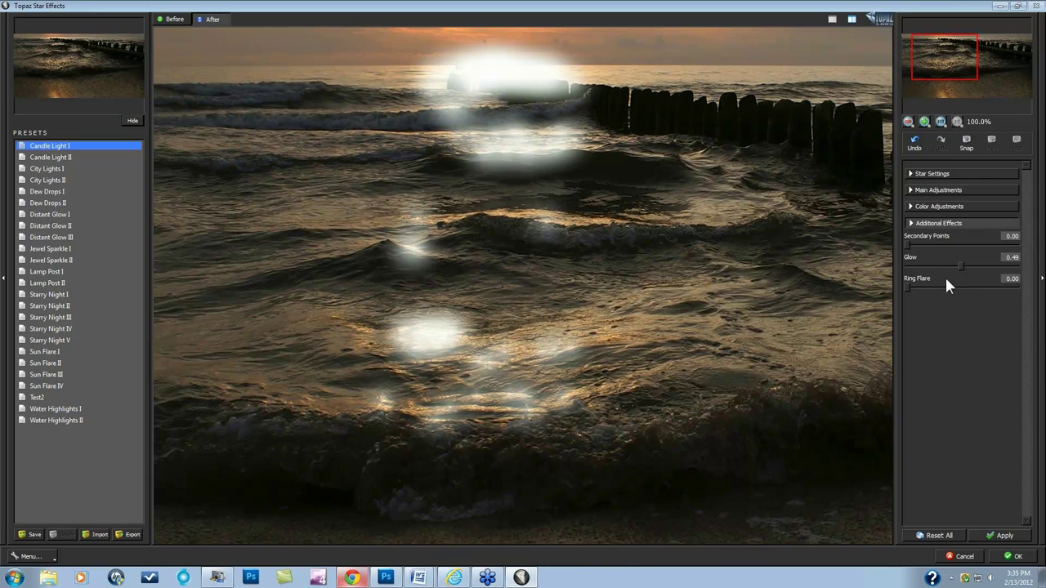
# Warm the water highlights with saturation 0.73 and temperature 0.12.
pyautogui.click(910, 206)
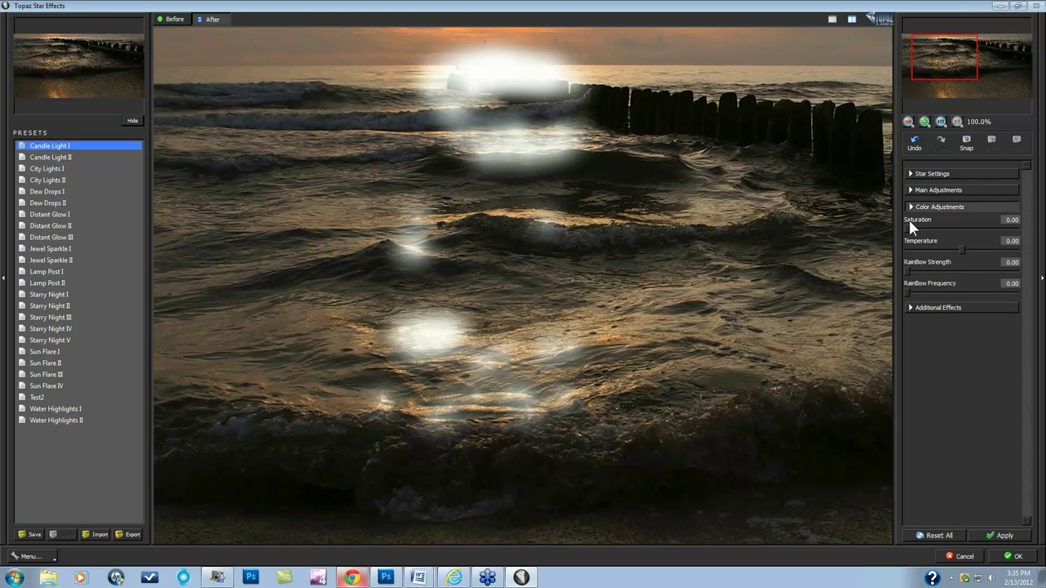
pyautogui.click(986, 229)
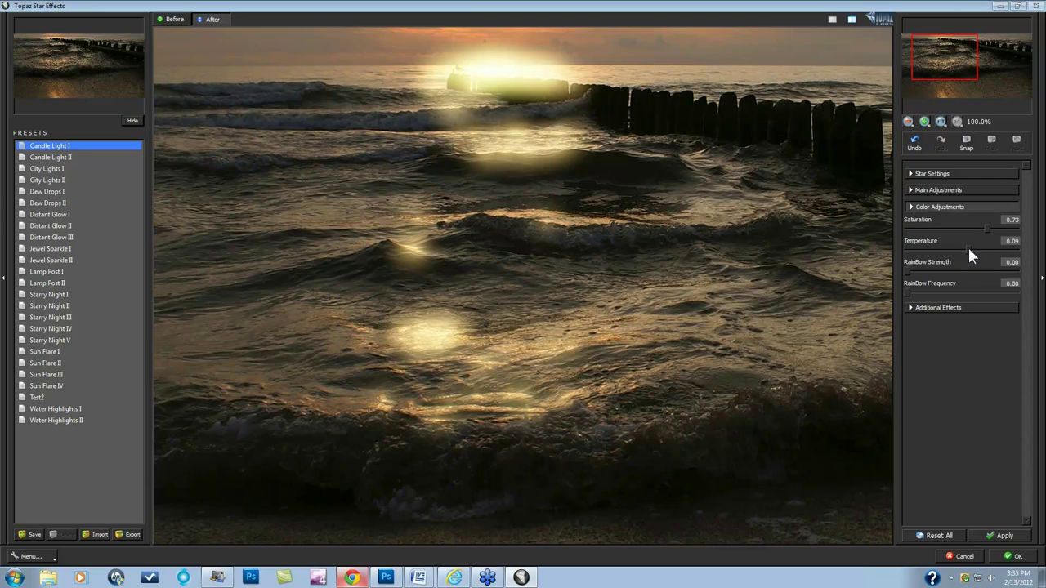
pyautogui.moveTo(970, 254); pyautogui.dragTo(972, 254)
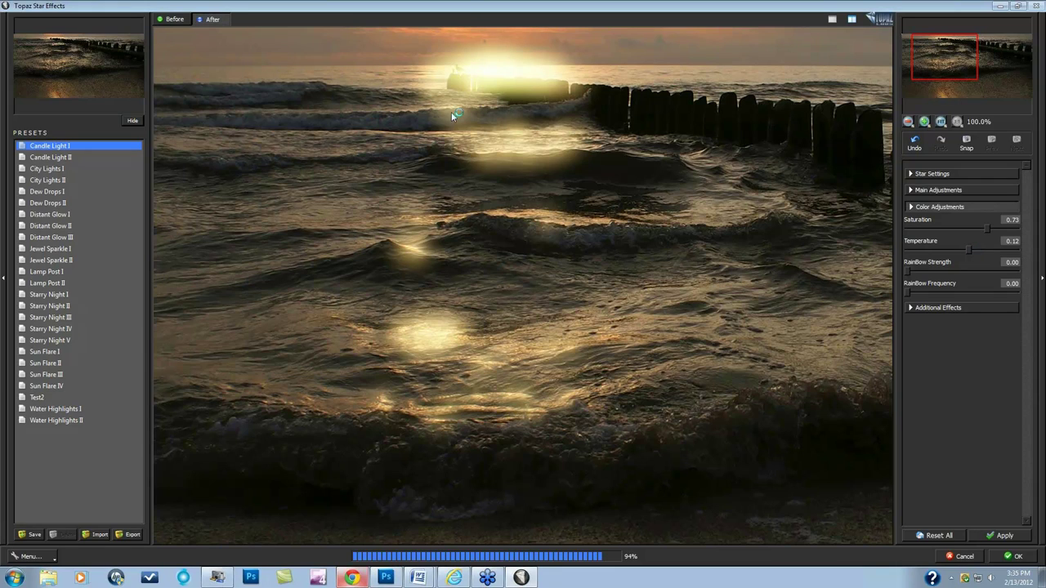
# Shrink the water highlights to size 0.07 and raise their glow slightly.
pyautogui.click(910, 191)
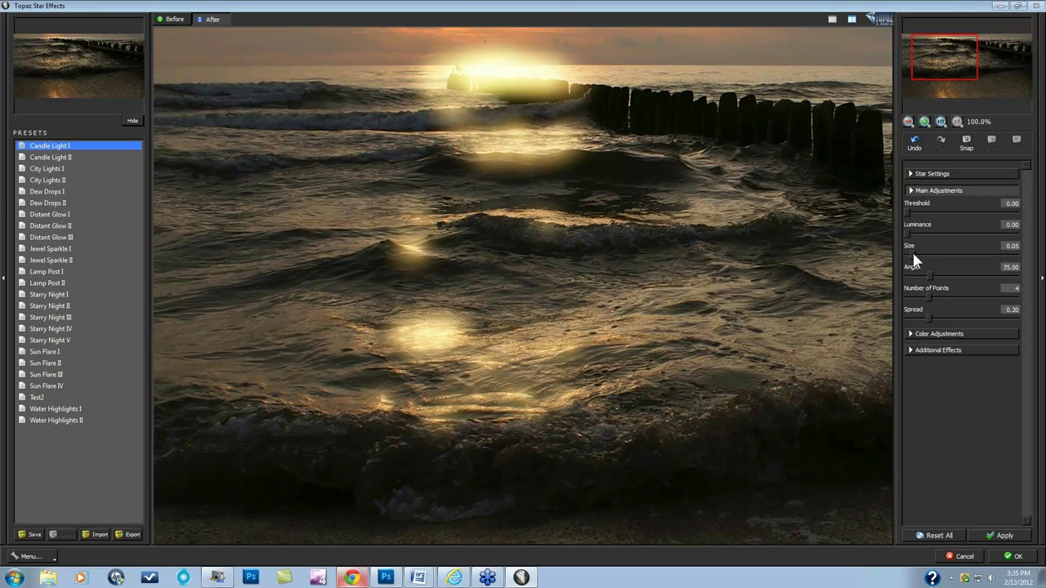
pyautogui.click(912, 254)
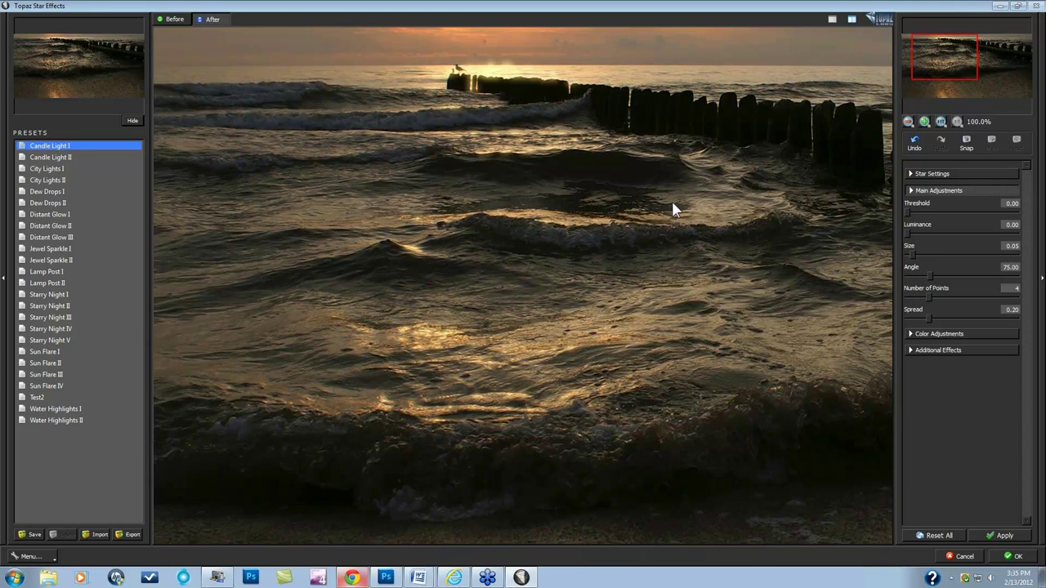
pyautogui.click(494, 272)
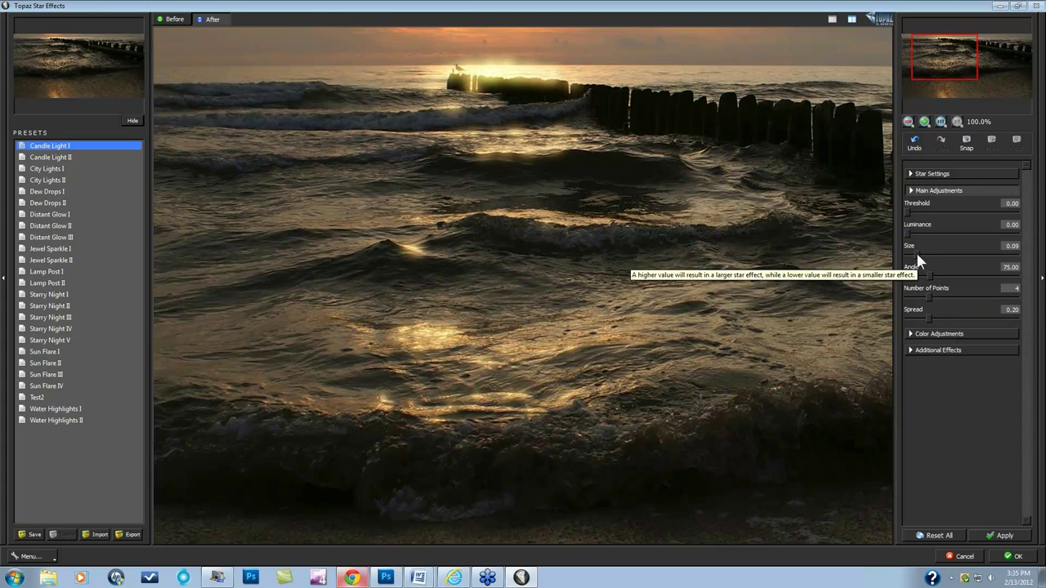
pyautogui.moveTo(918, 254); pyautogui.dragTo(915, 254)
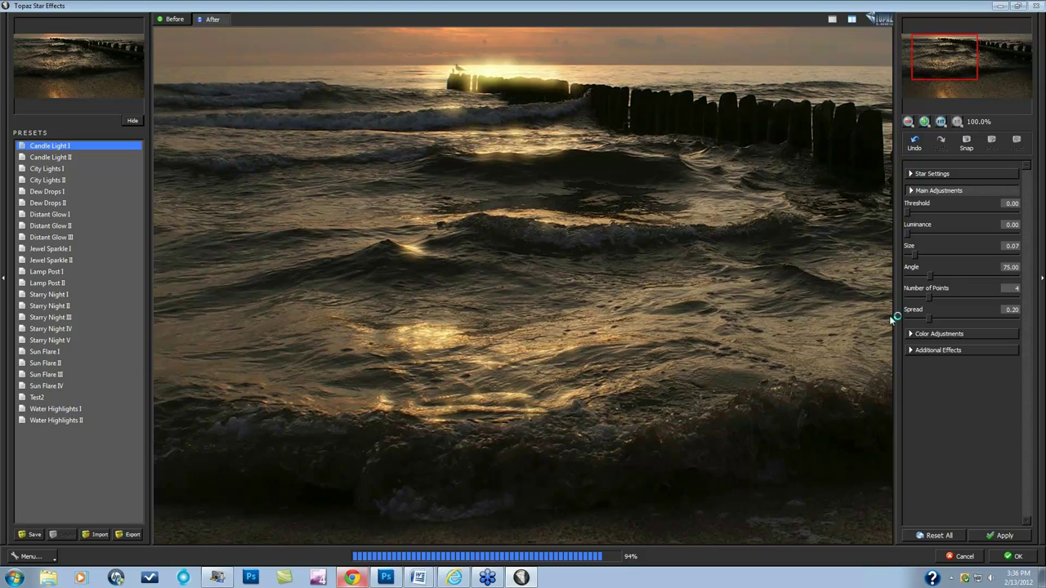
pyautogui.click(914, 350)
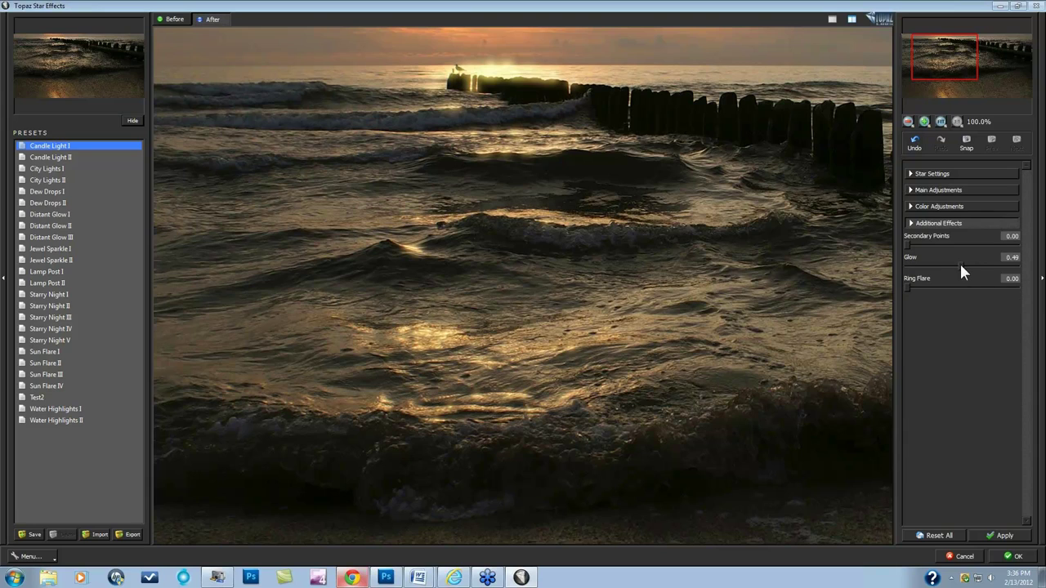
pyautogui.click(972, 266)
# Brush over the area around the far end of the pier with a smaller brush, and apply the star effect to the photo.
pyautogui.click(912, 175)
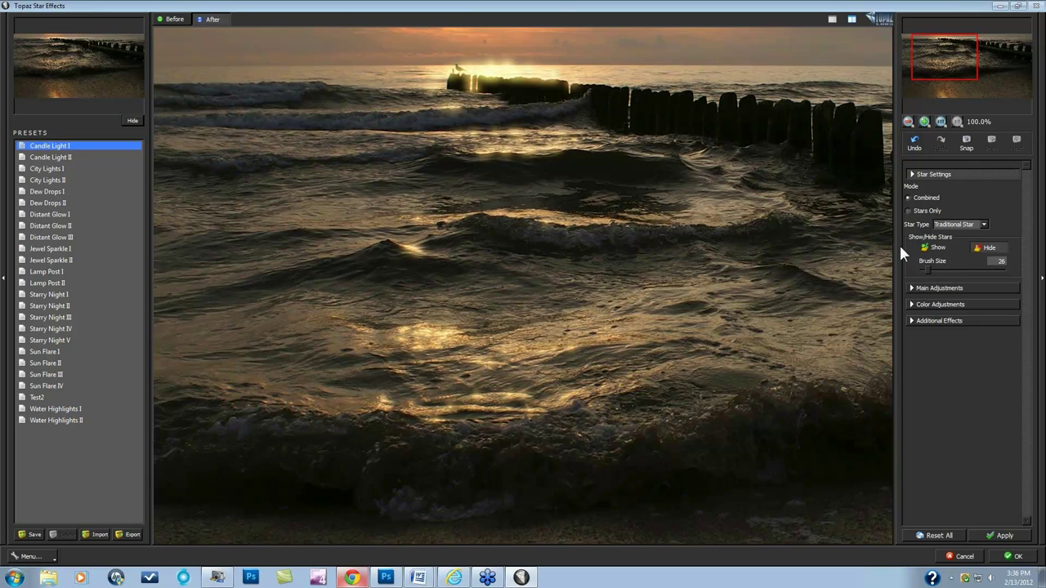
pyautogui.moveTo(927, 269); pyautogui.dragTo(923, 268)
pyautogui.moveTo(552, 58); pyautogui.dragTo(861, 111)
pyautogui.click(1016, 558)
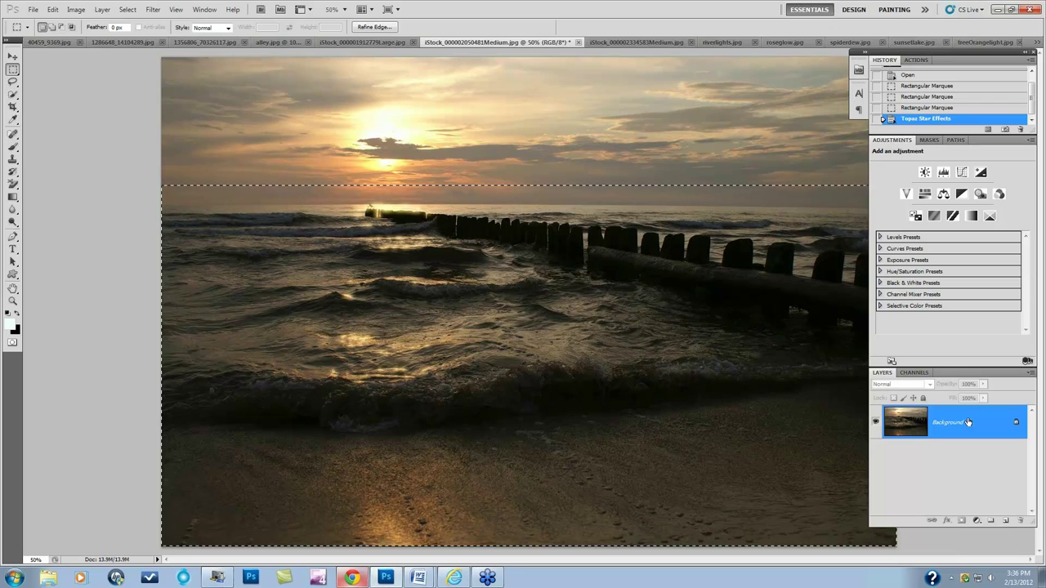
# Step the pier photo's history back to its opened state to view the original.
pyautogui.click(932, 107)
pyautogui.hotkey('ctrl', 'alt', 'z')
pyautogui.hotkey('ctrl', 'alt', 'z')
pyautogui.hotkey('ctrl', 'alt', 'z')
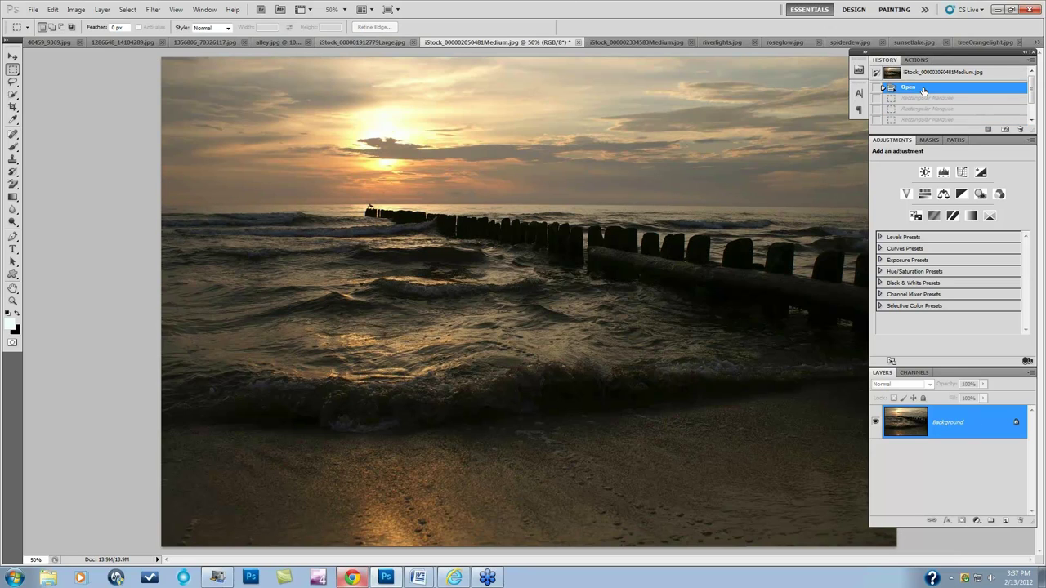
# Return the pier photo's history to its latest Deselect state to show the star effect.
pyautogui.click(932, 107)
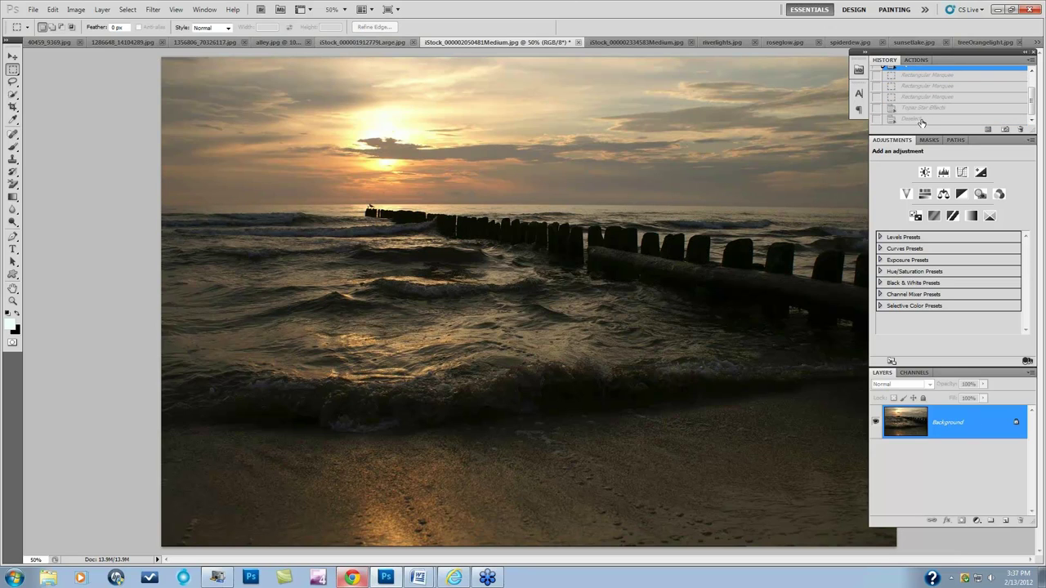
pyautogui.click(921, 123)
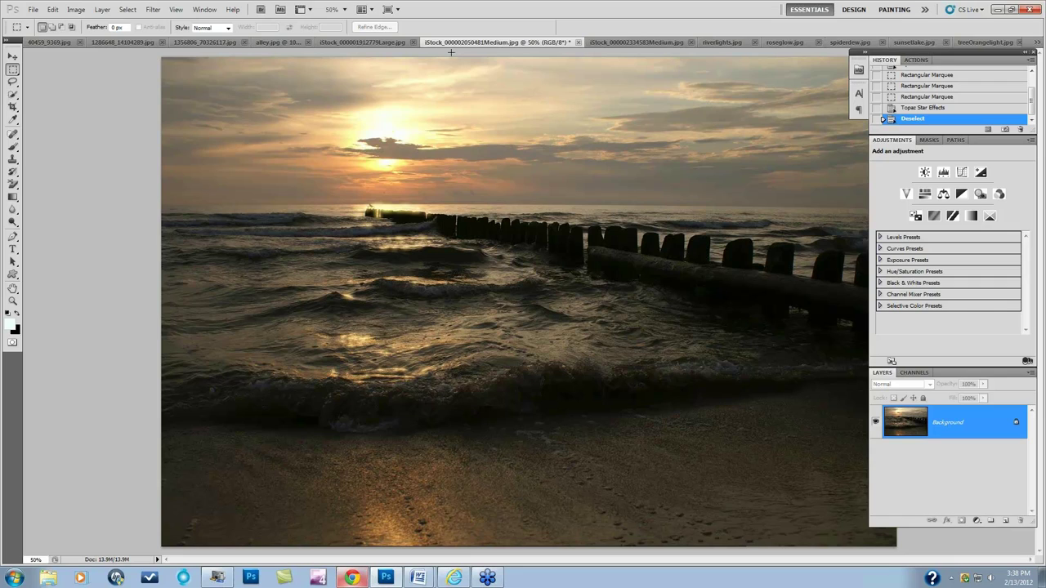
# Duplicate the night bridge photo's background layer and convert the copy for smart filters.
pyautogui.click(349, 41)
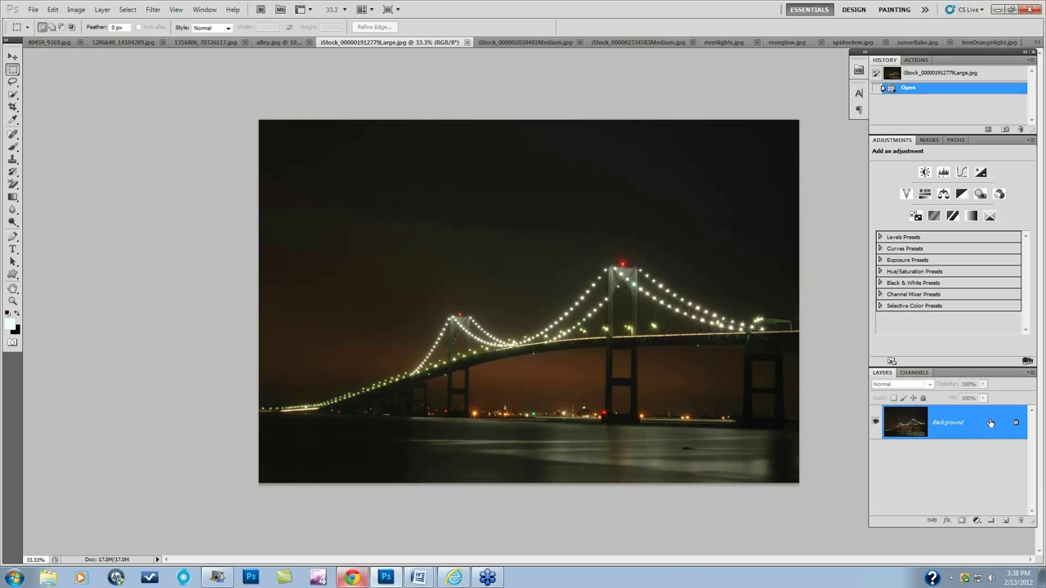
pyautogui.moveTo(992, 426); pyautogui.dragTo(1007, 521)
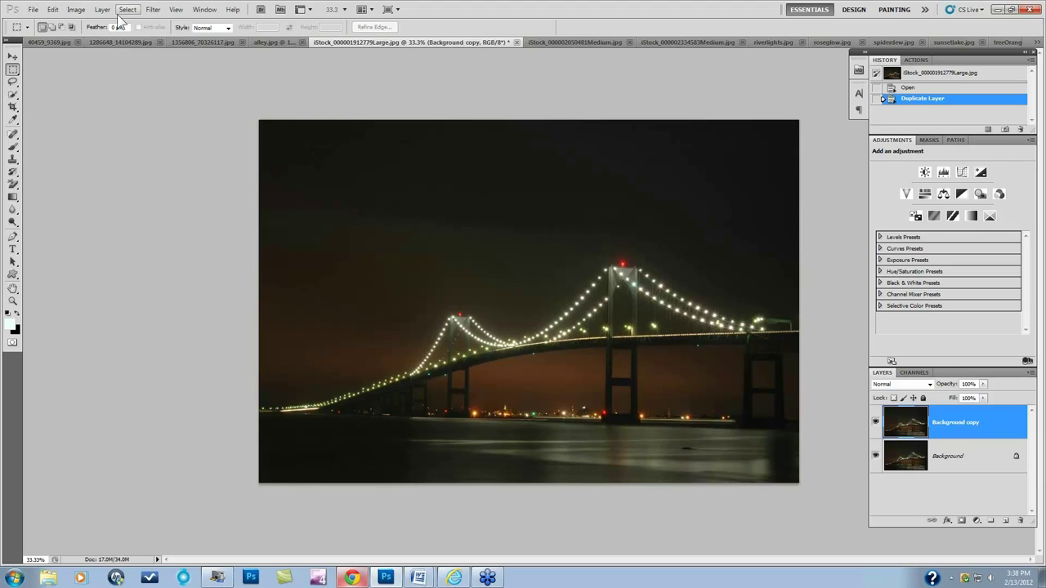
pyautogui.click(152, 10)
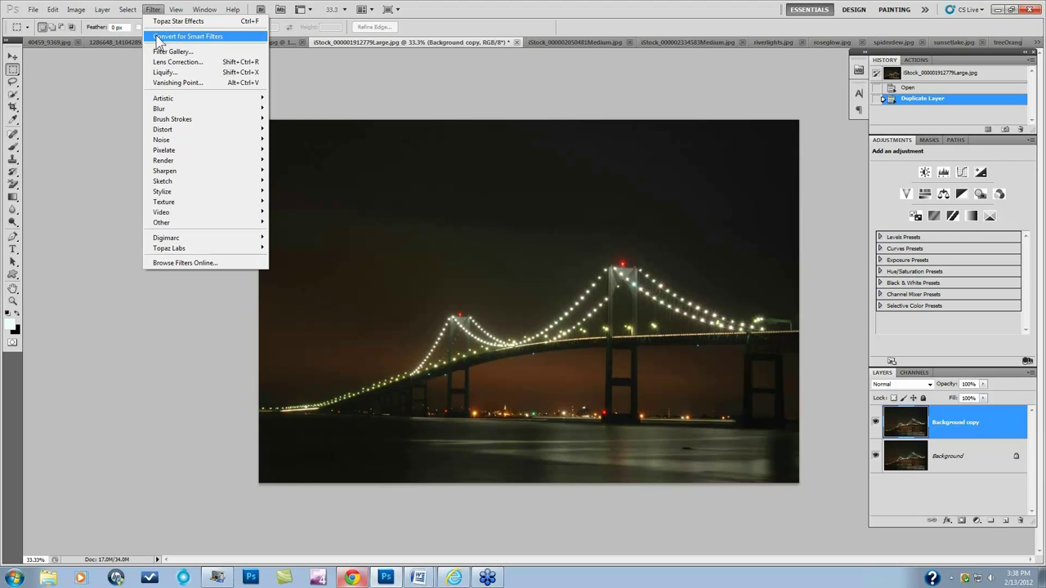
pyautogui.click(159, 39)
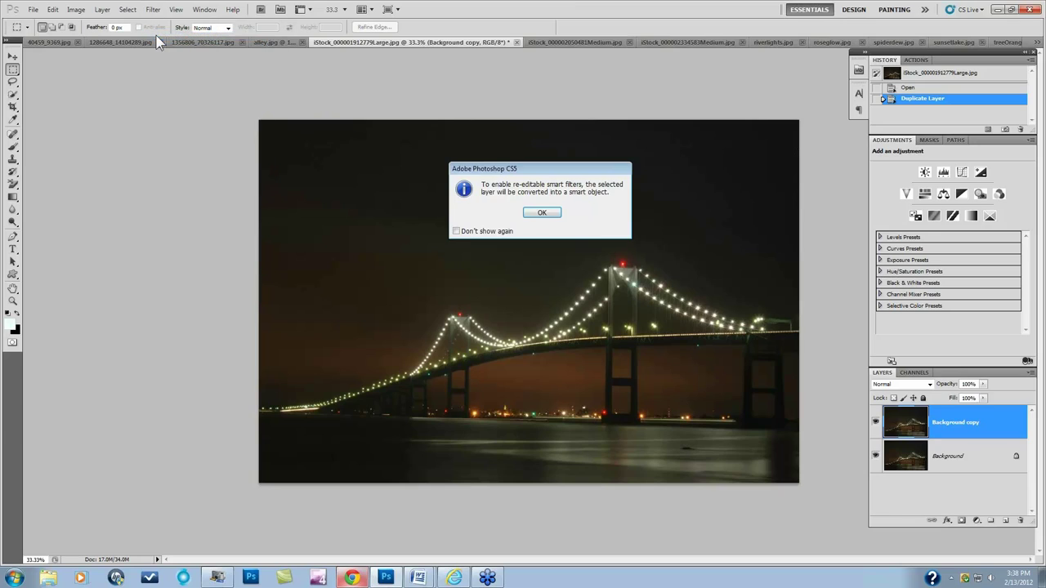
pyautogui.click(543, 213)
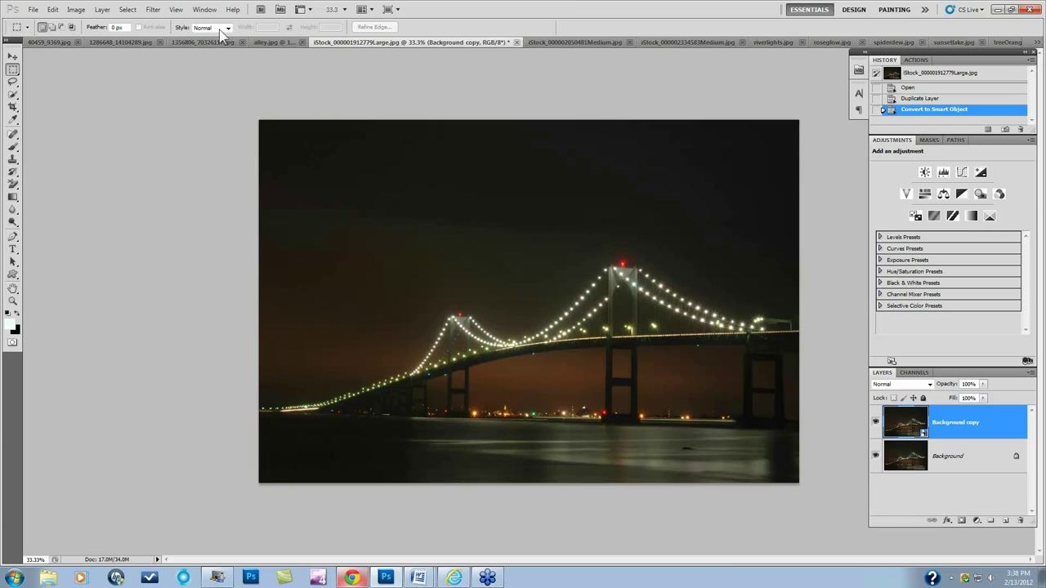
# Run Topaz Star Effects on the bridge layer copy and reset all of its settings.
pyautogui.click(153, 9)
pyautogui.moveTo(187, 249)
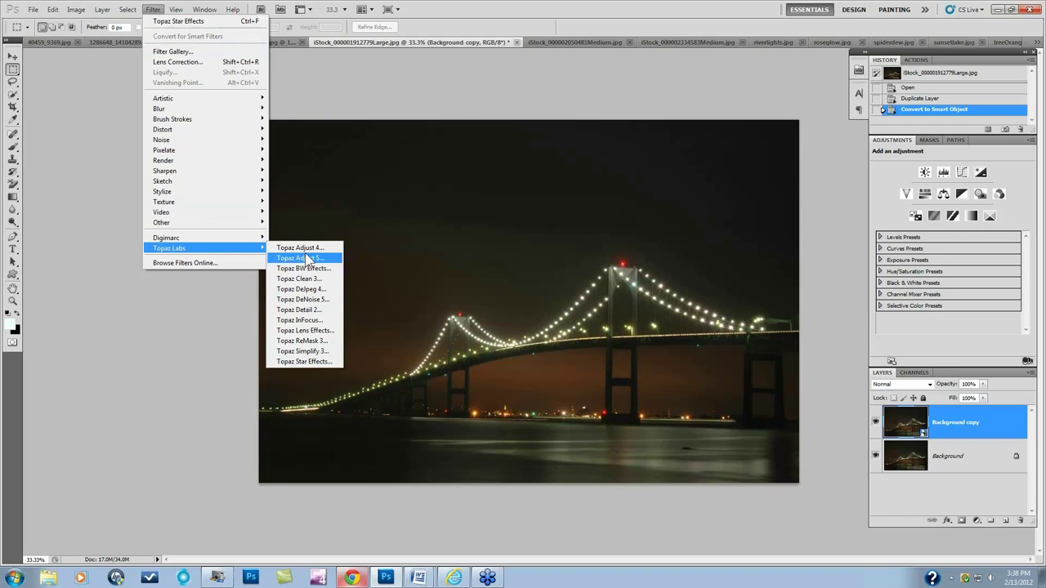
pyautogui.click(306, 361)
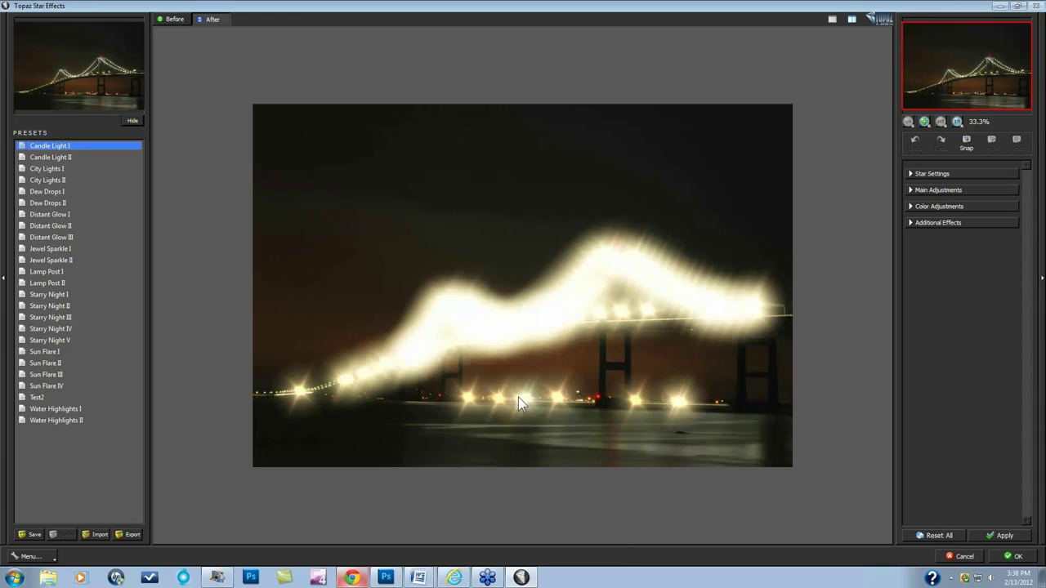
pyautogui.click(944, 533)
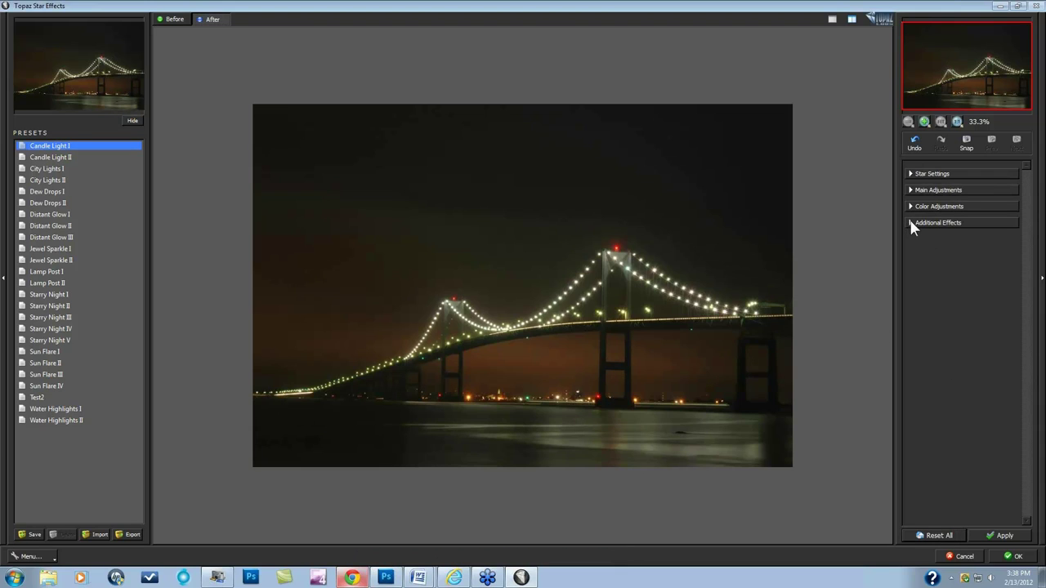
# Set the brush size to 96 and brush stars along the bridge lights to the far end of the bridge.
pyautogui.click(912, 174)
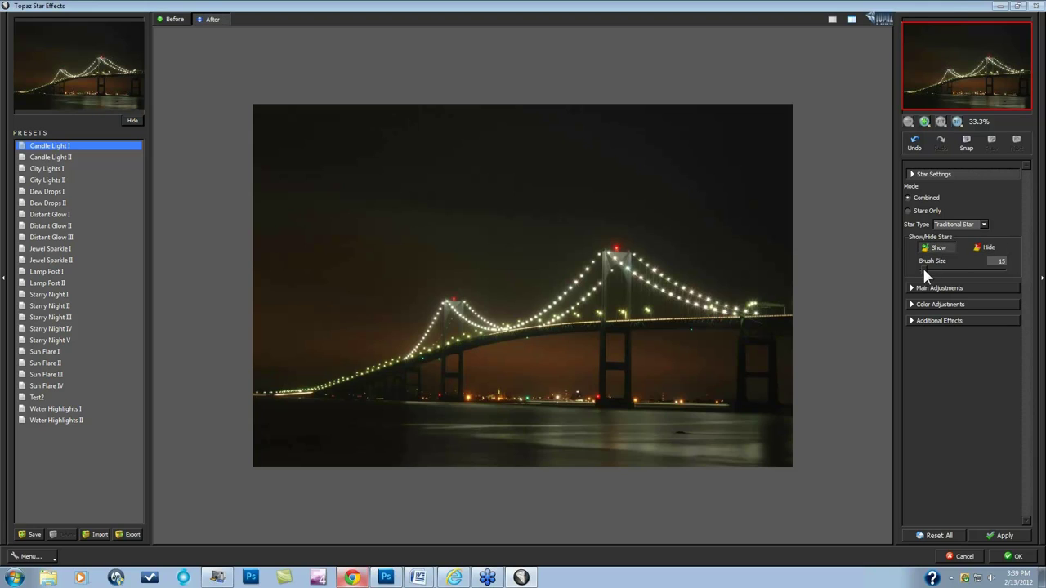
pyautogui.moveTo(924, 270); pyautogui.dragTo(949, 273)
pyautogui.moveTo(346, 377); pyautogui.dragTo(250, 390)
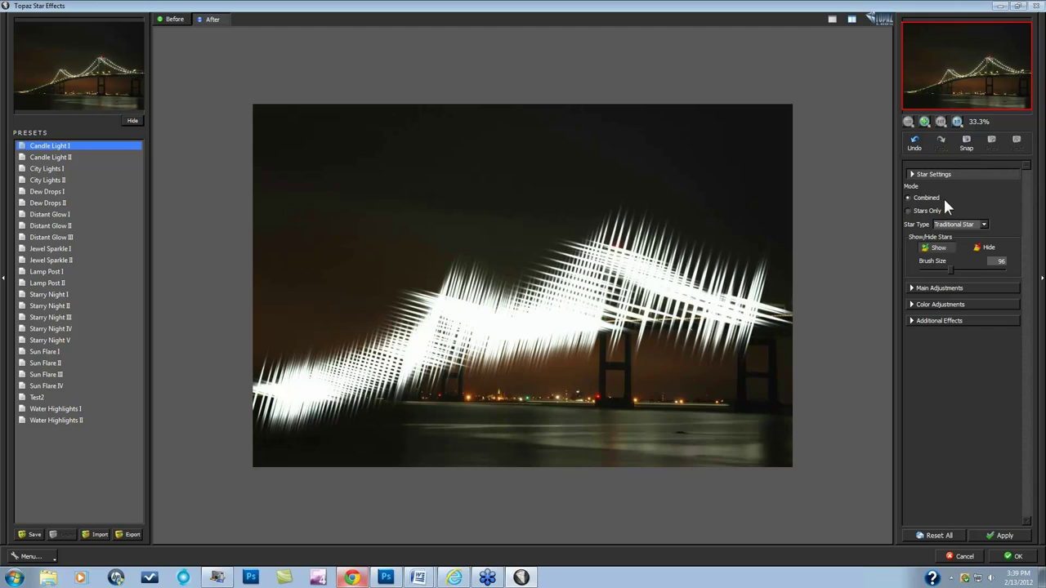
# Set the luminance to 0.00 and give the bridge lights a glow of 0.31.
pyautogui.click(913, 289)
pyautogui.moveTo(991, 230); pyautogui.dragTo(893, 227)
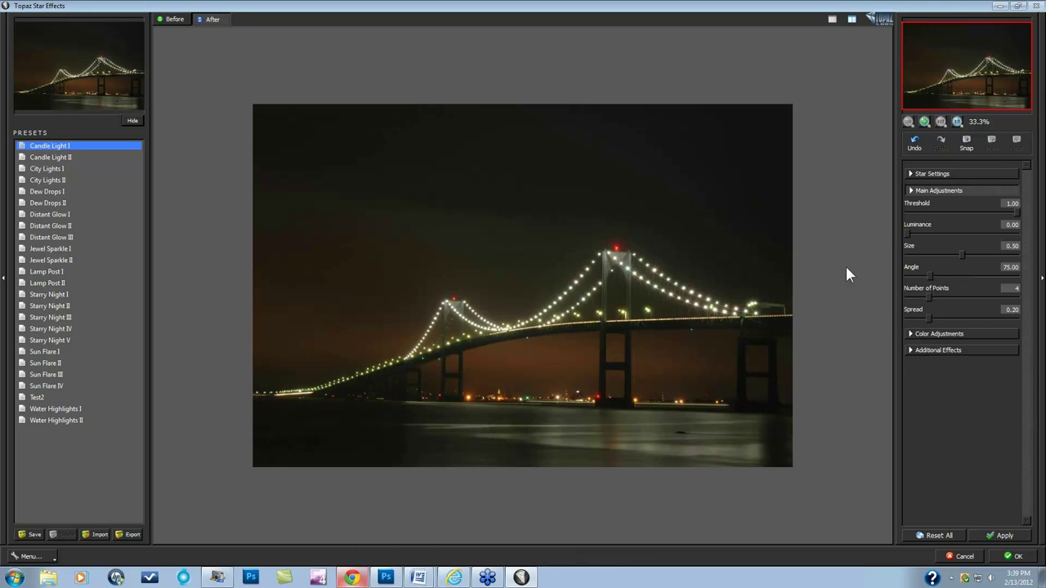
pyautogui.click(915, 331)
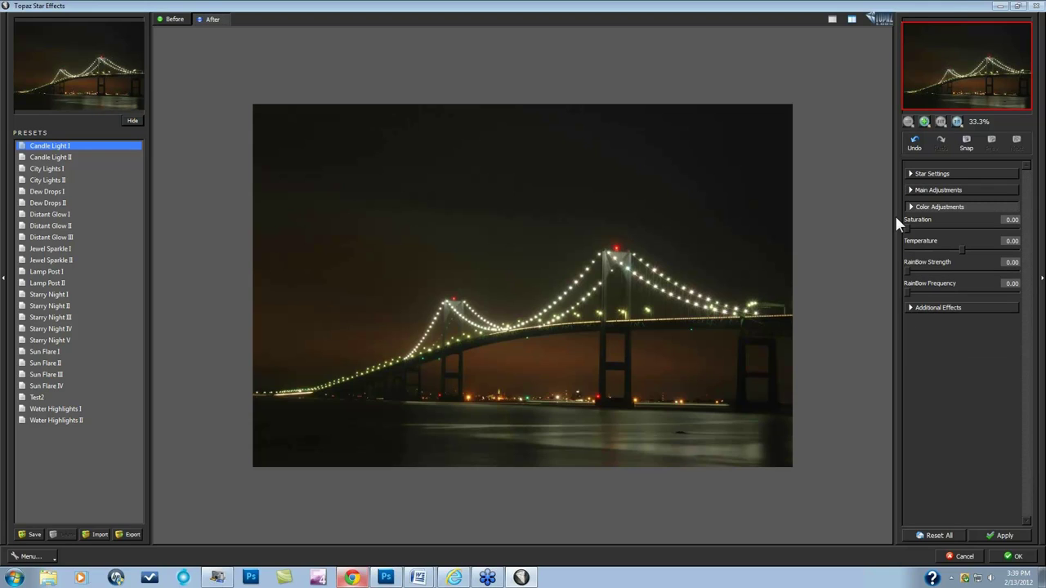
pyautogui.click(912, 306)
pyautogui.moveTo(907, 266); pyautogui.dragTo(956, 267)
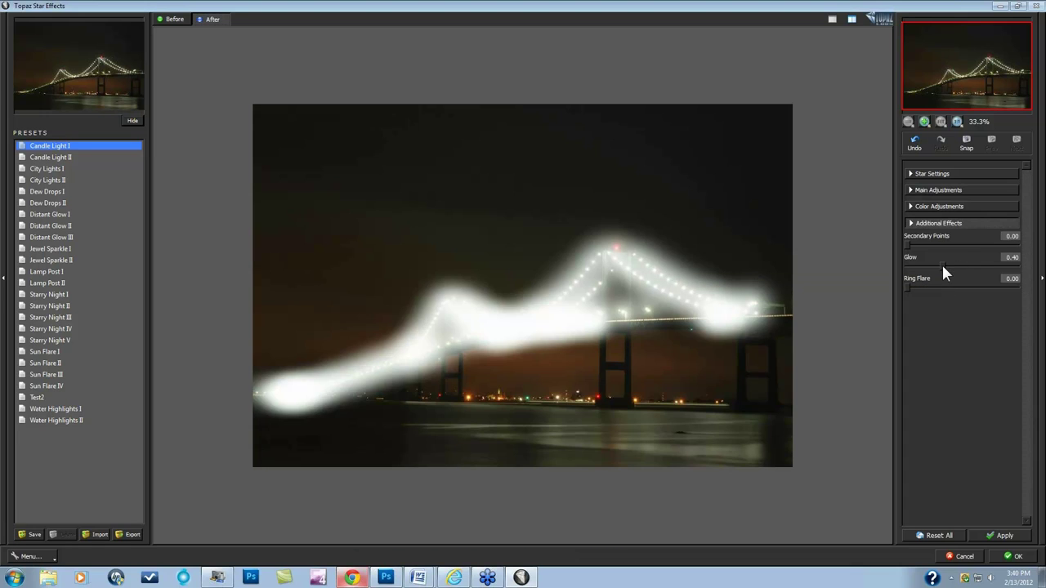
pyautogui.click(944, 266)
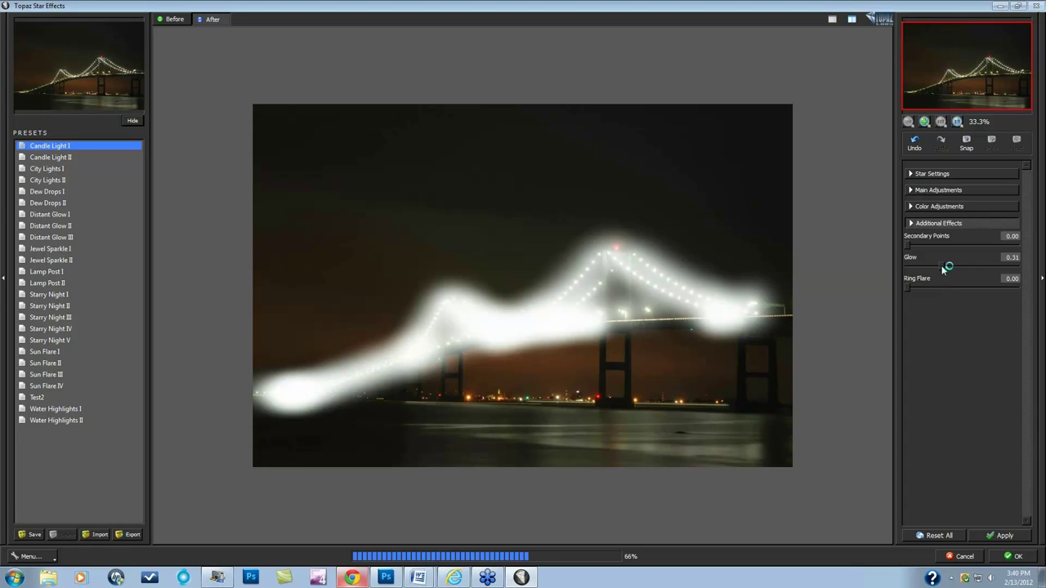
# Raise the saturation of the bridge lights' glow to 0.58.
pyautogui.click(912, 209)
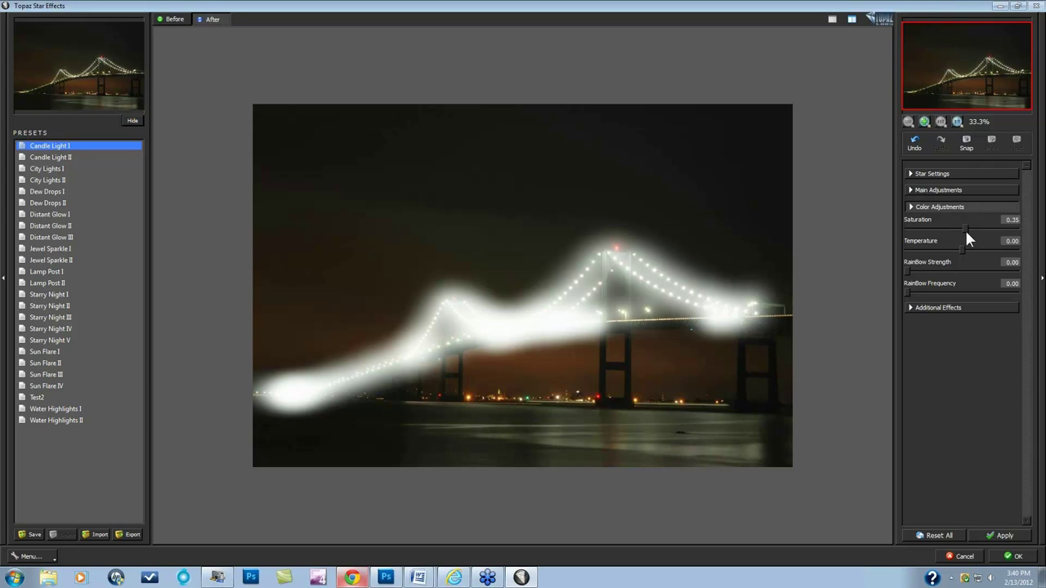
pyautogui.moveTo(966, 232); pyautogui.dragTo(970, 232)
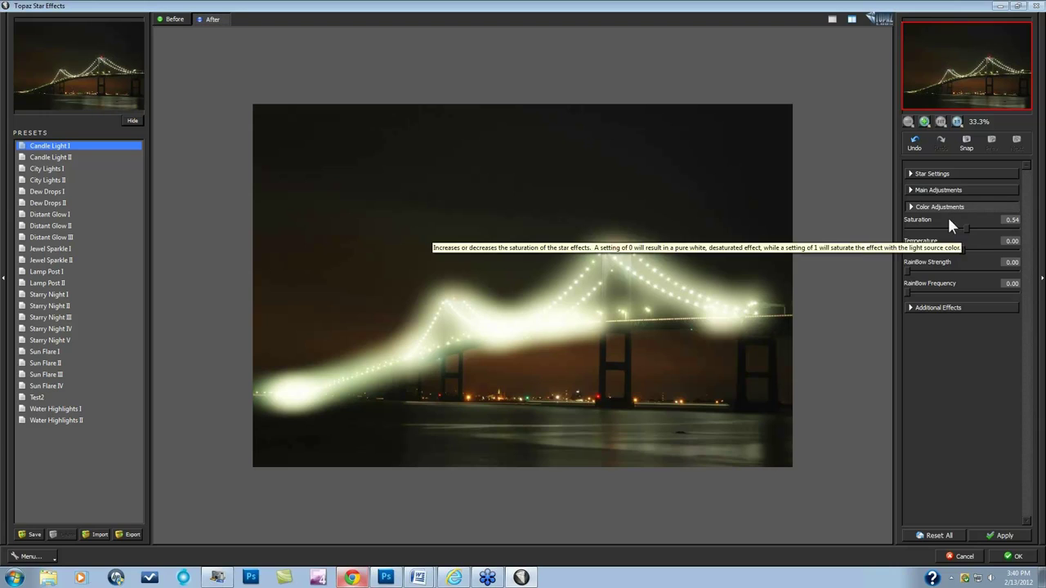
pyautogui.moveTo(968, 229); pyautogui.dragTo(976, 228)
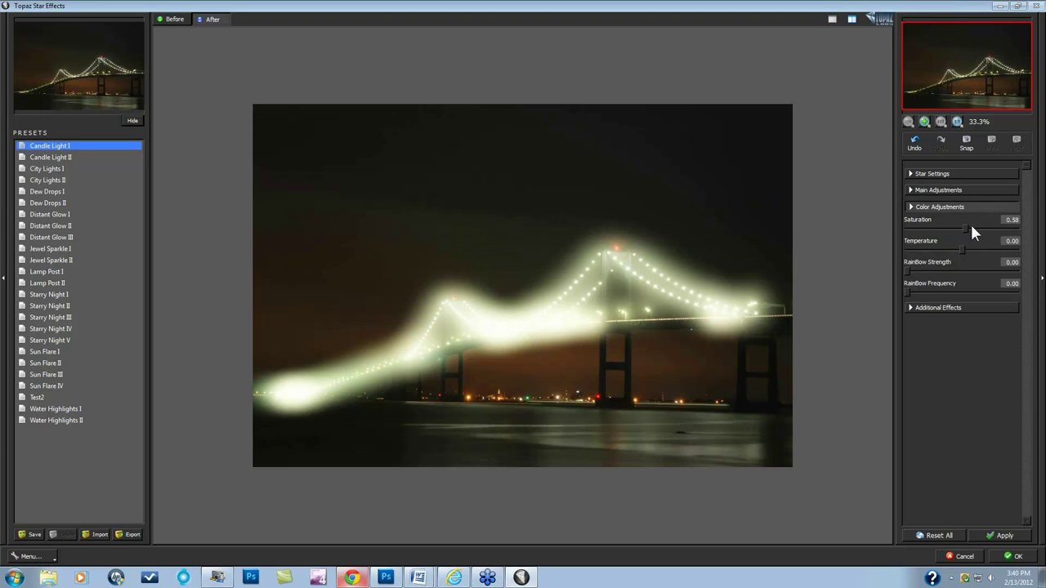
# Apply the Candle Light I preset to the bridge lights, with threshold at 1.00 and luminance at 0.00.
pyautogui.click(909, 192)
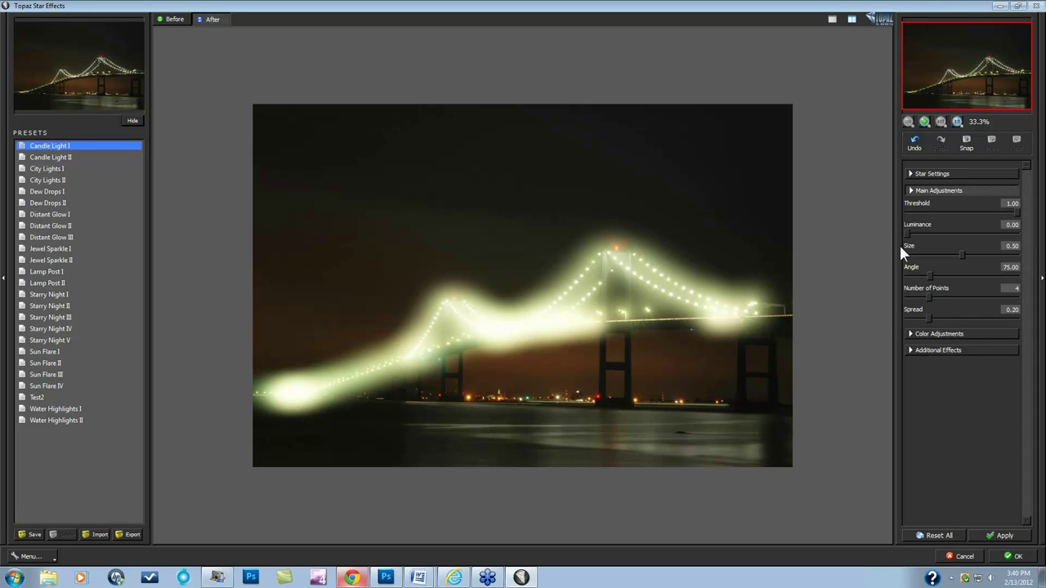
pyautogui.moveTo(904, 247)
pyautogui.click(65, 374)
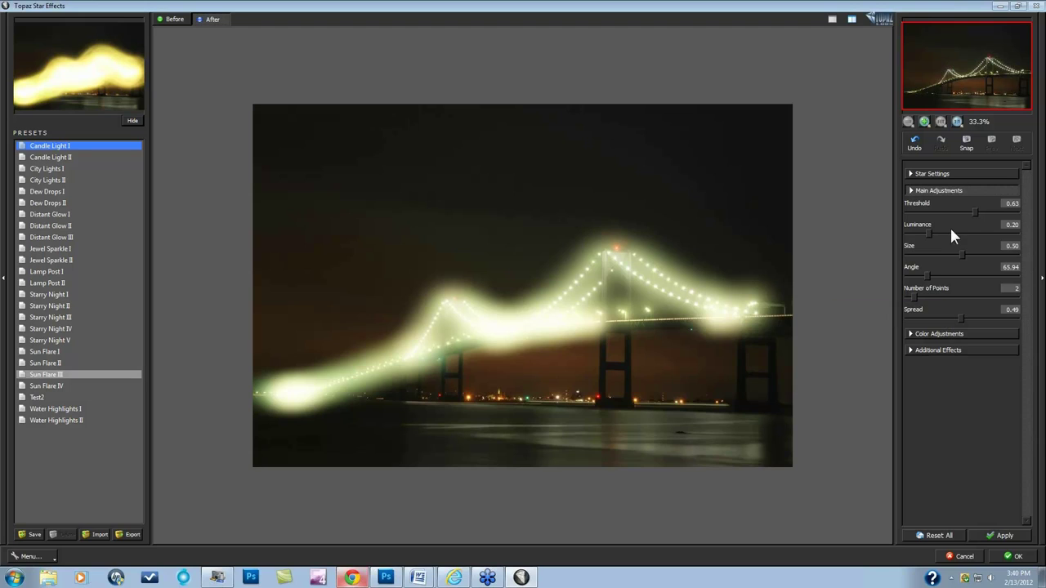
pyautogui.moveTo(965, 216)
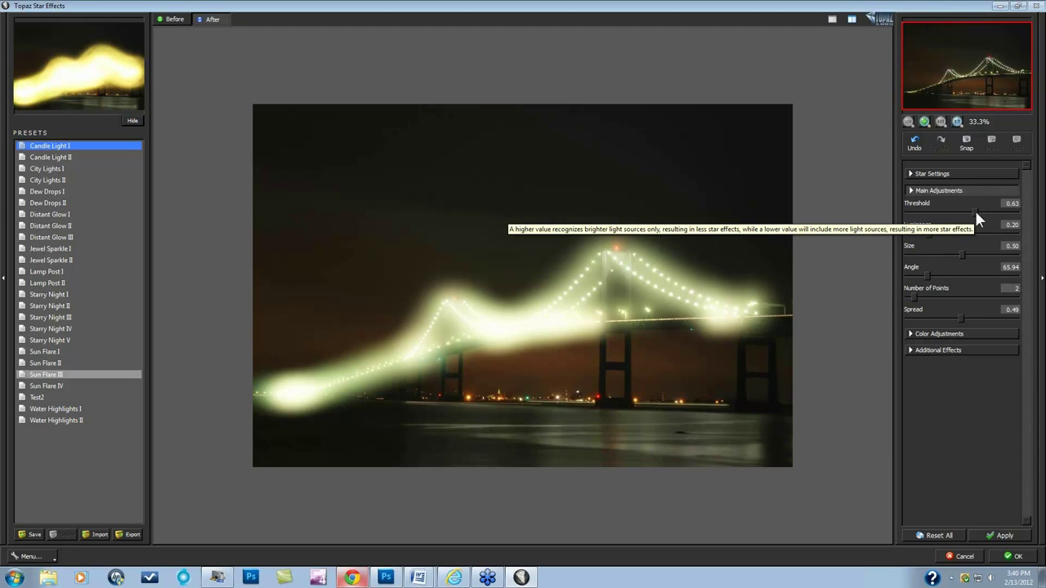
pyautogui.click(65, 166)
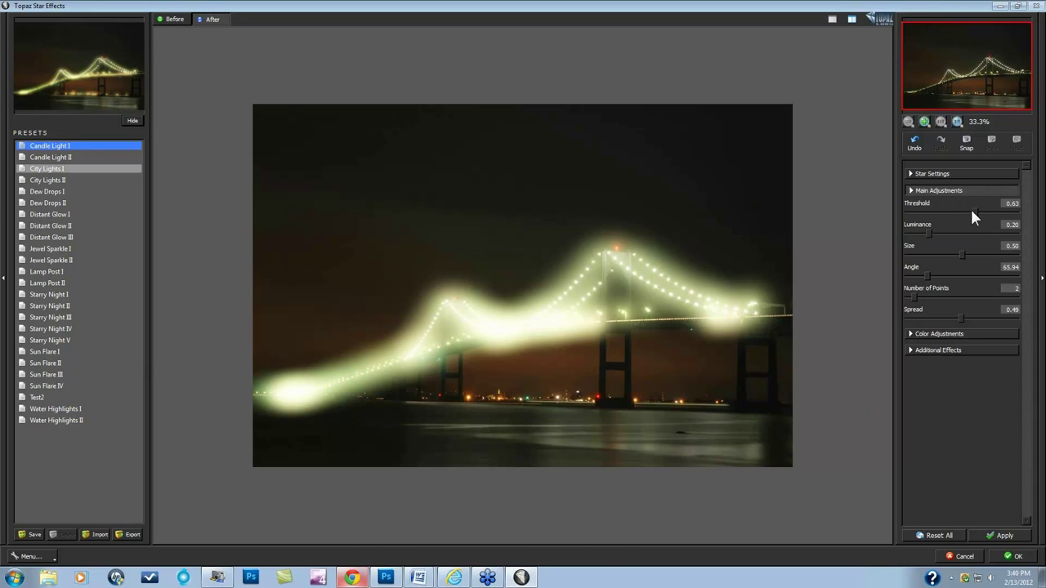
pyautogui.moveTo(975, 211); pyautogui.dragTo(1032, 215)
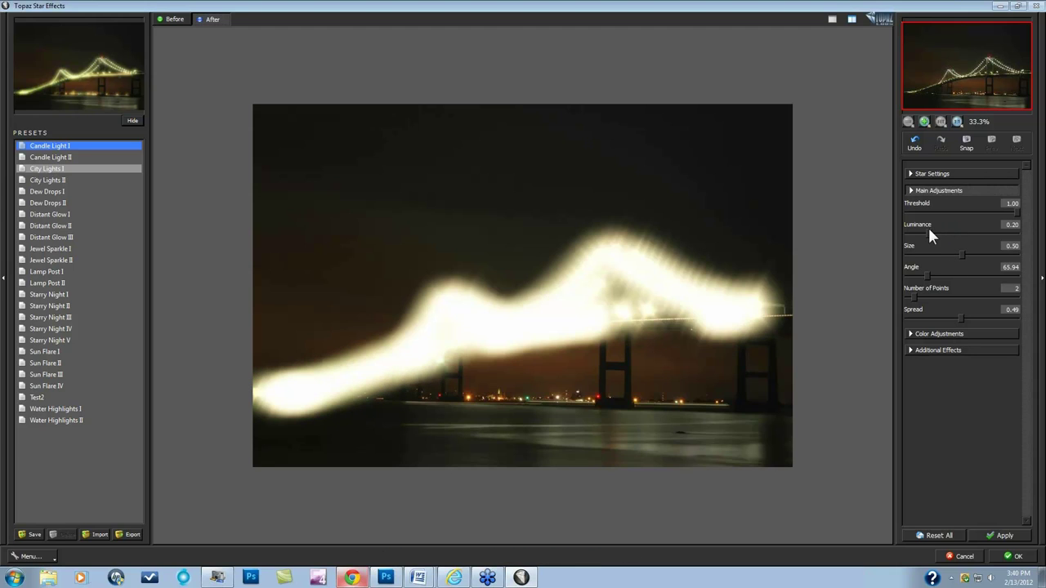
pyautogui.moveTo(929, 231); pyautogui.dragTo(871, 233)
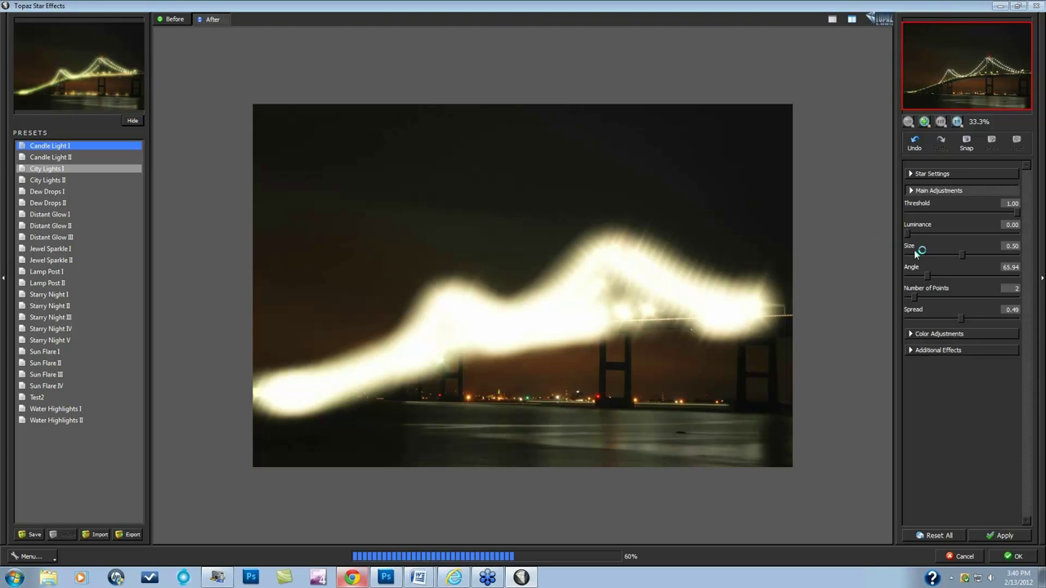
# Set the bridge lights' temperature to 0.00 and their glow to 0.49.
pyautogui.click(912, 335)
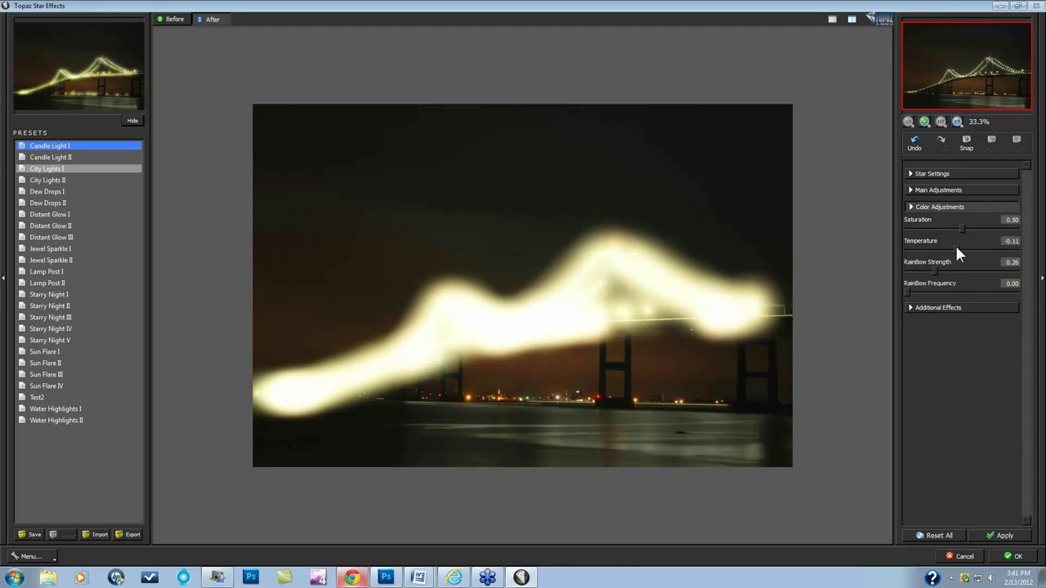
pyautogui.click(911, 307)
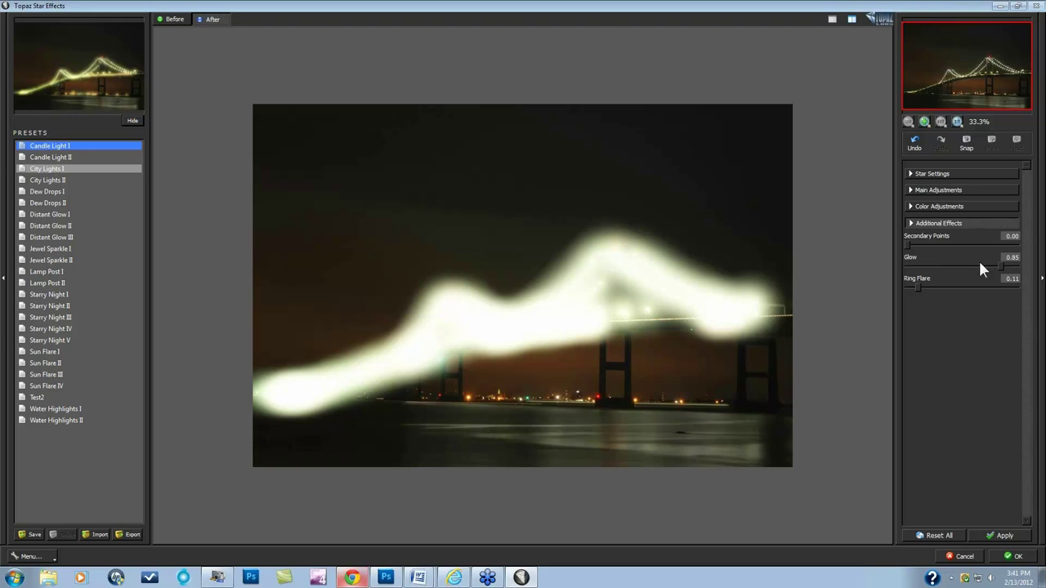
pyautogui.moveTo(959, 266); pyautogui.dragTo(961, 266)
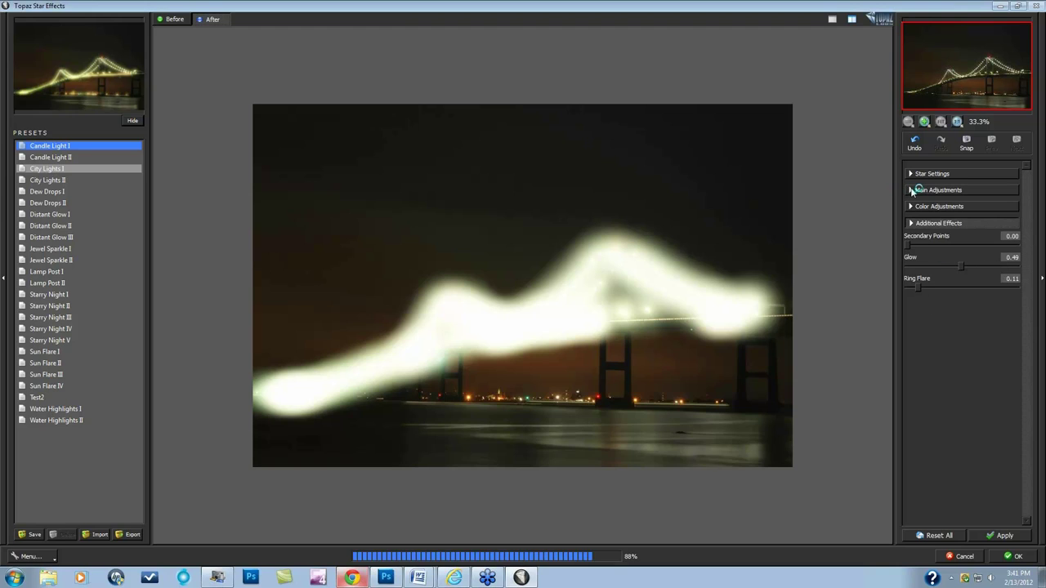
# Reduce the star size to 0.20 and apply the effect to the bridge layer copy.
pyautogui.click(912, 191)
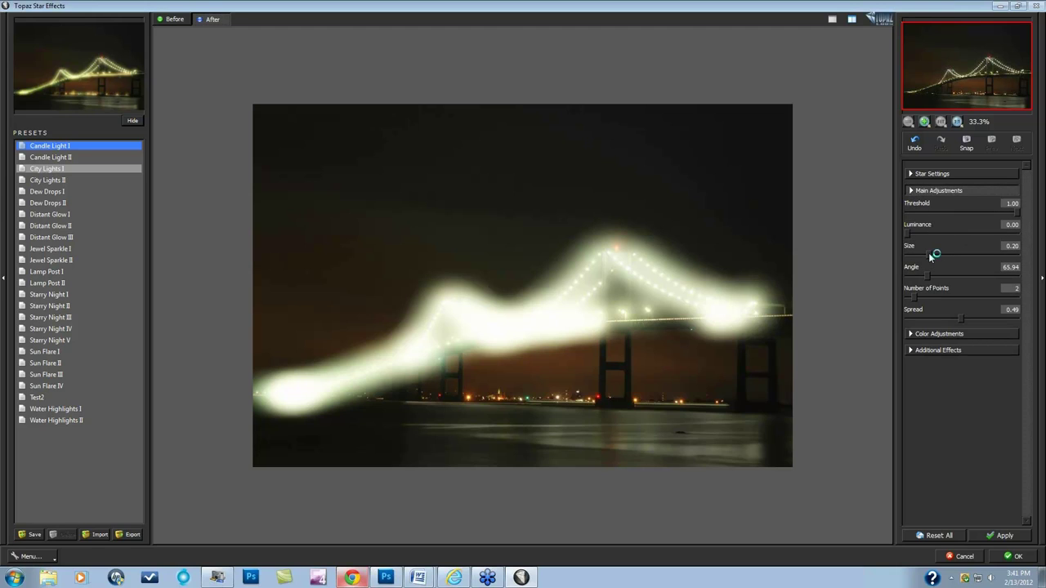
pyautogui.moveTo(930, 254); pyautogui.dragTo(929, 252)
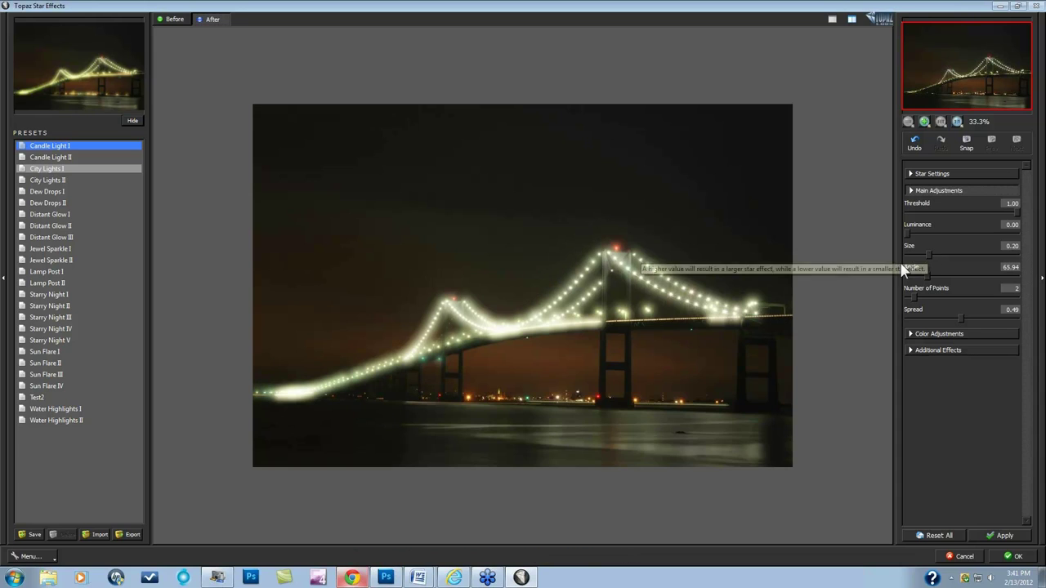
pyautogui.click(856, 286)
pyautogui.click(855, 291)
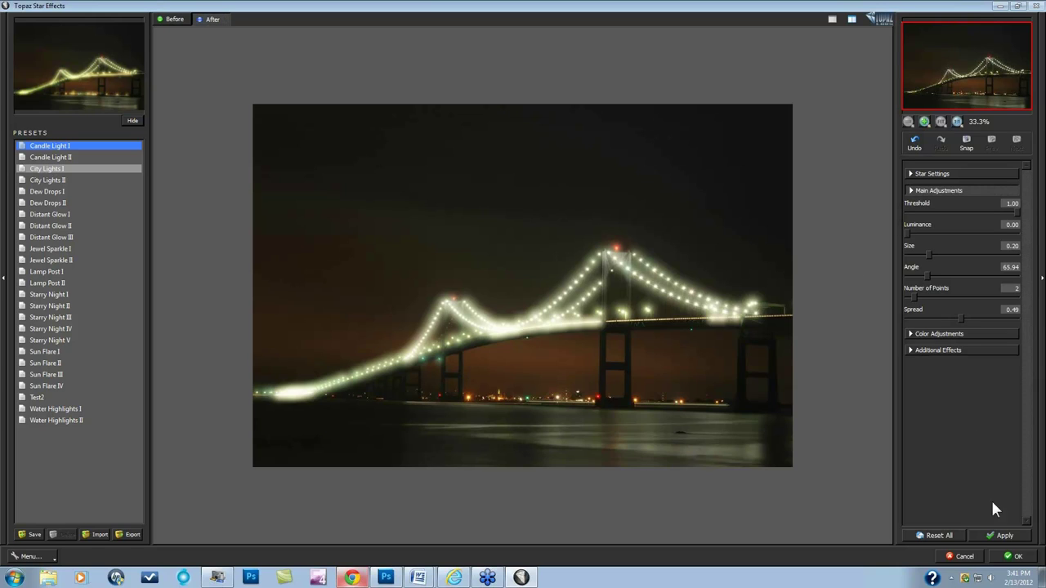
pyautogui.click(1014, 556)
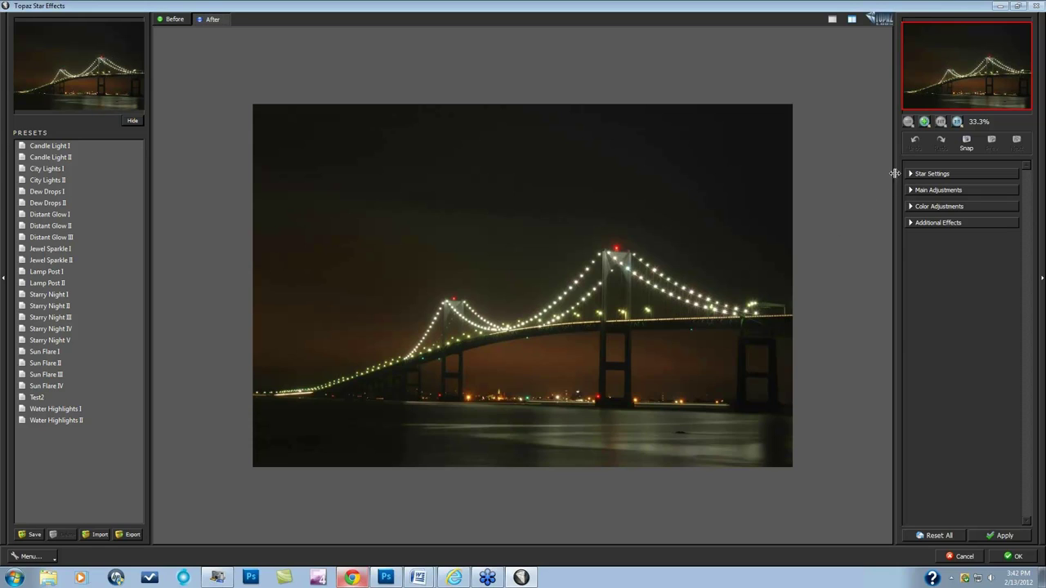
# Review the bridge photo's effect settings and paint with the Show brush over the string of lights at the bridge's far end.
pyautogui.click(915, 191)
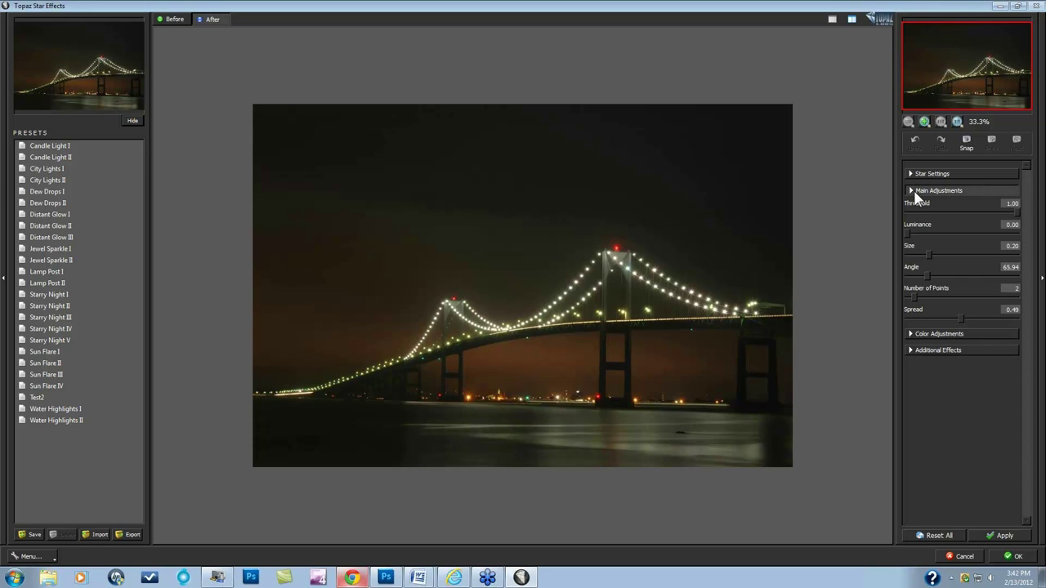
pyautogui.click(927, 334)
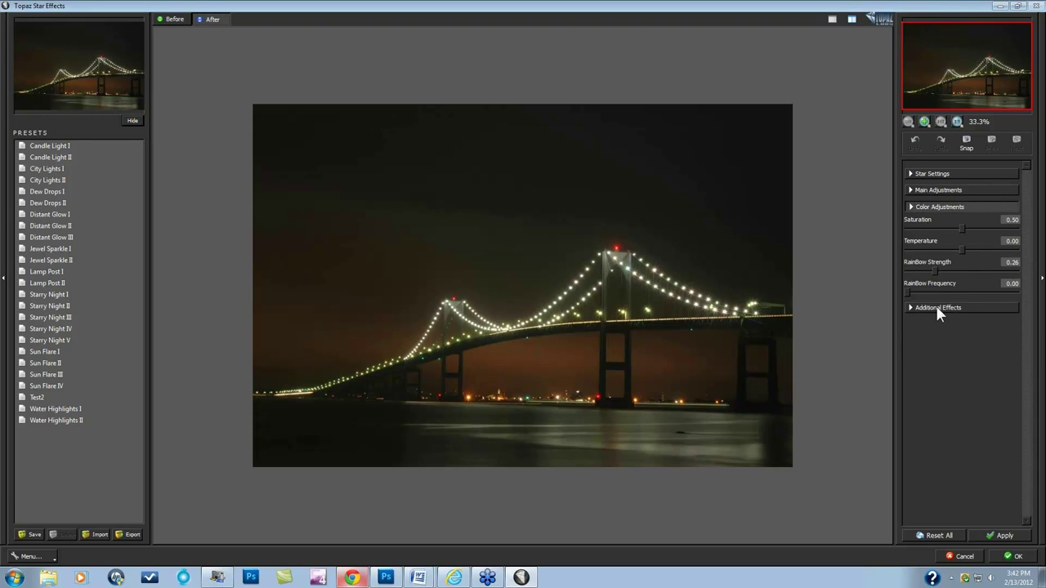
pyautogui.click(937, 308)
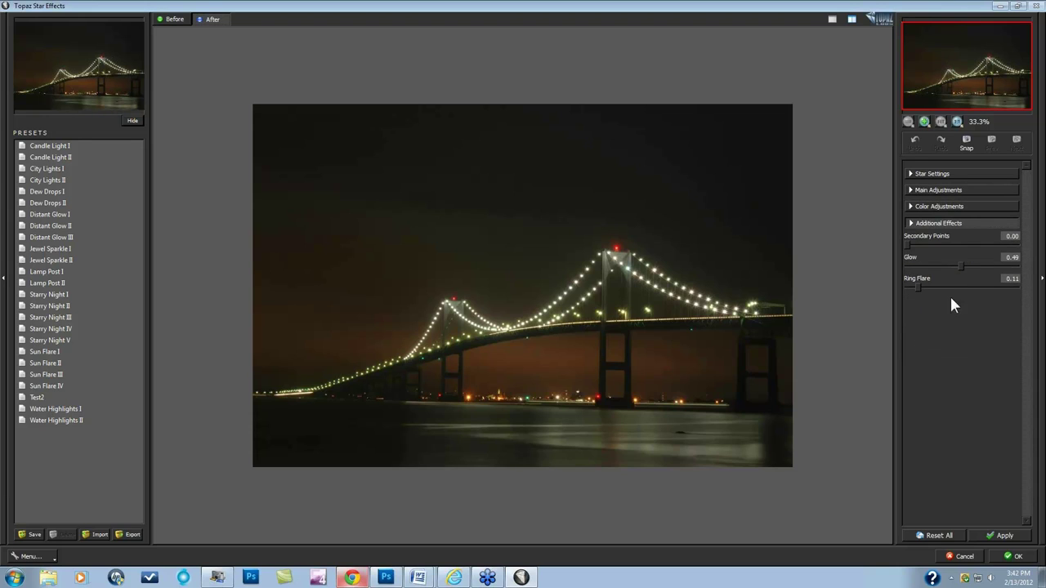
pyautogui.click(908, 173)
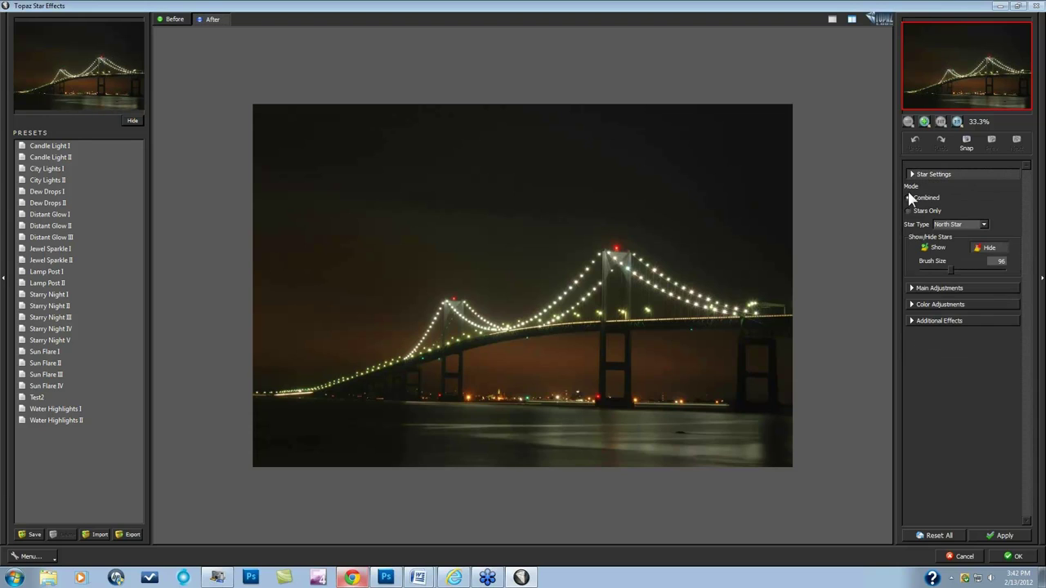
pyautogui.click(938, 248)
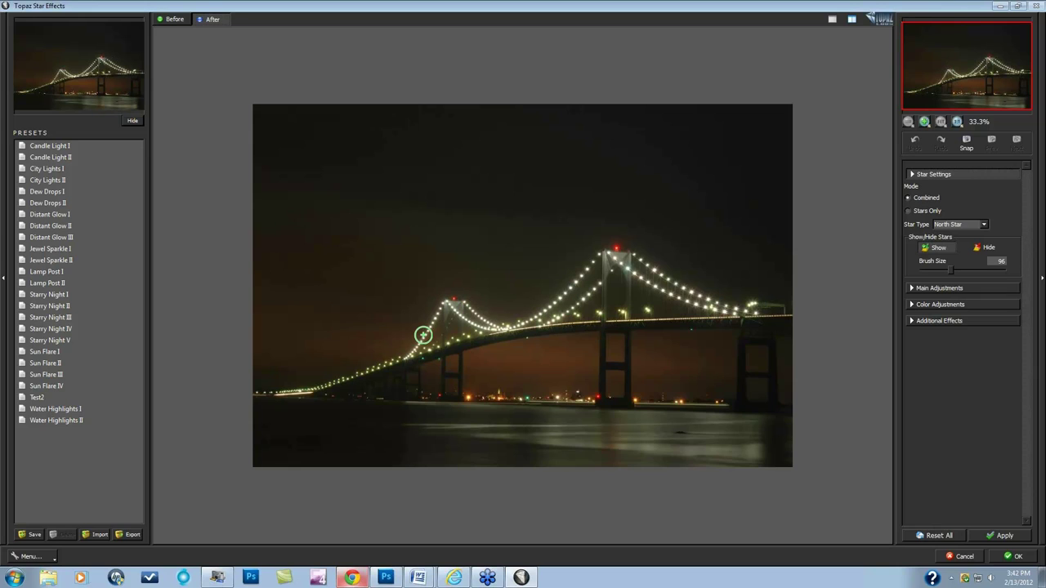
pyautogui.click(300, 393)
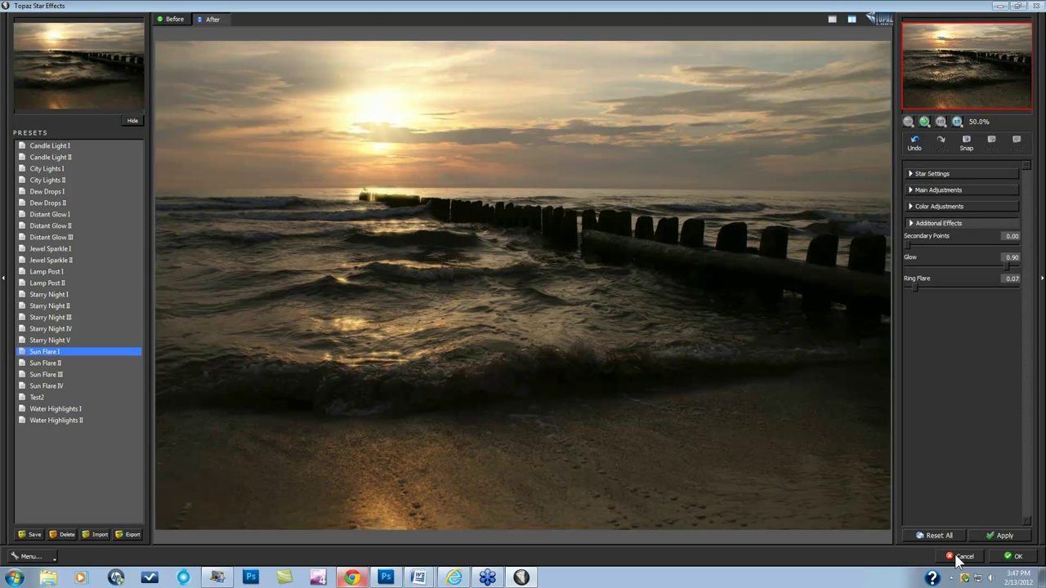
# Cancel the star effect on the beach sunset photo and open alley.jpg in Topaz Star Effects.
pyautogui.click(960, 556)
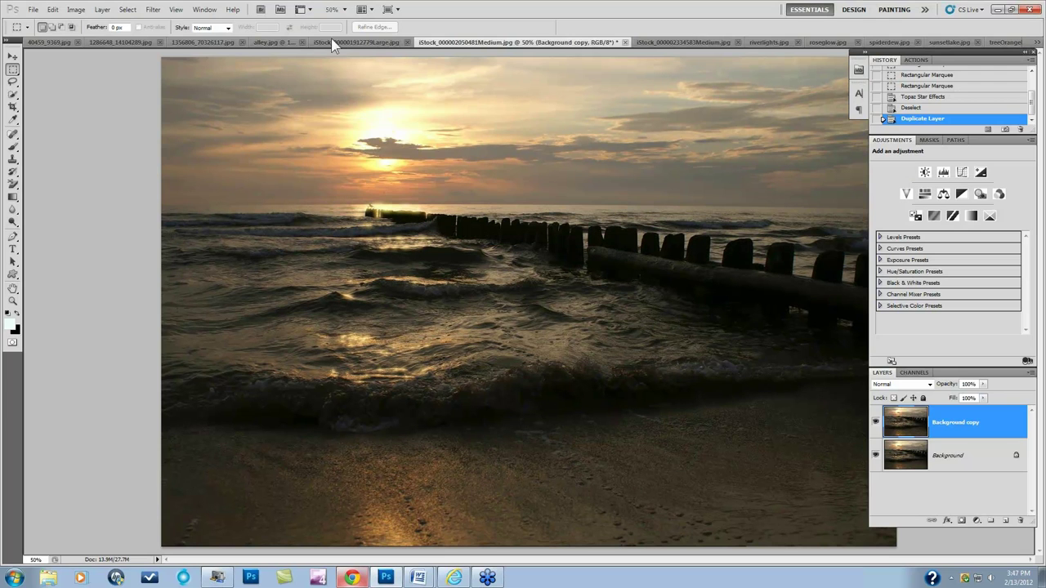
pyautogui.click(266, 42)
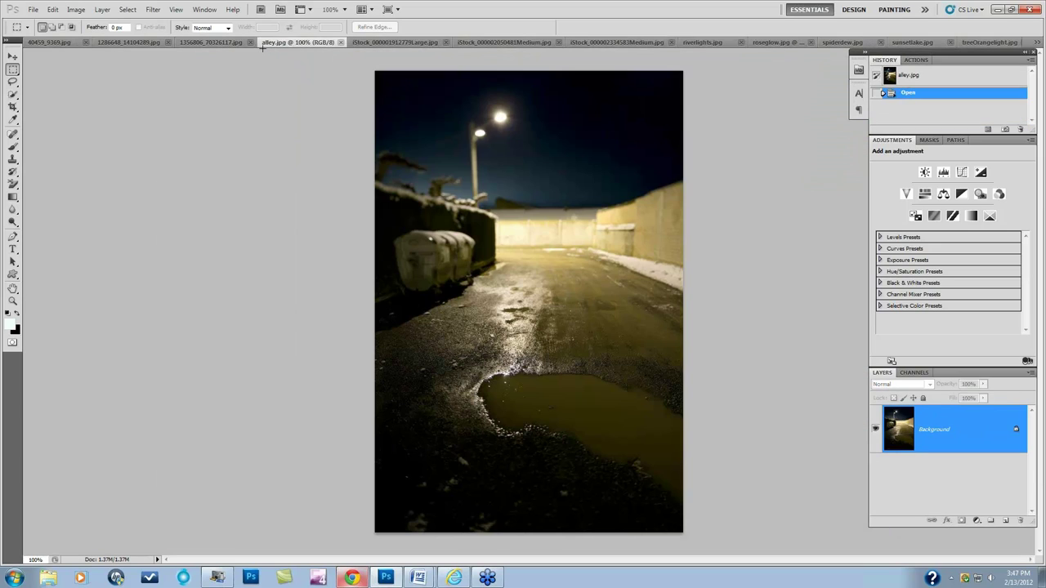
pyautogui.click(164, 10)
pyautogui.moveTo(243, 256)
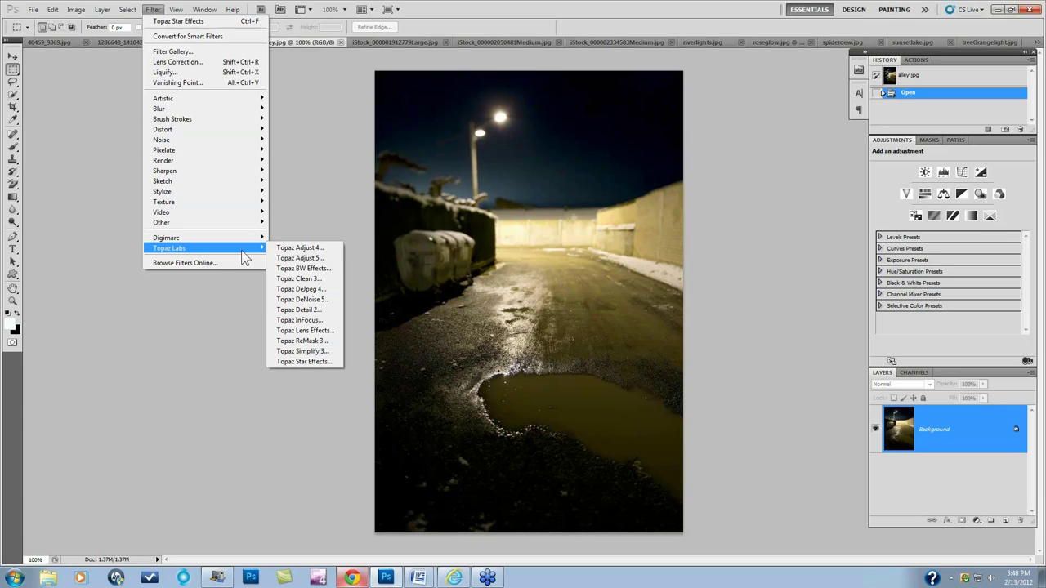
pyautogui.click(304, 362)
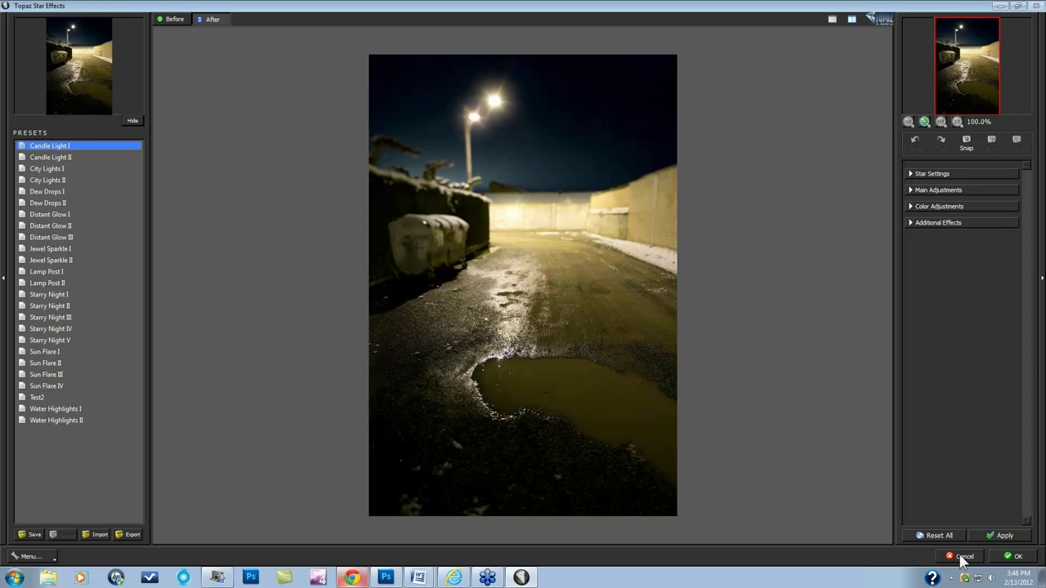
# Reset all star effect settings for the alley photo and raise the glow to about 0.60.
pyautogui.click(938, 535)
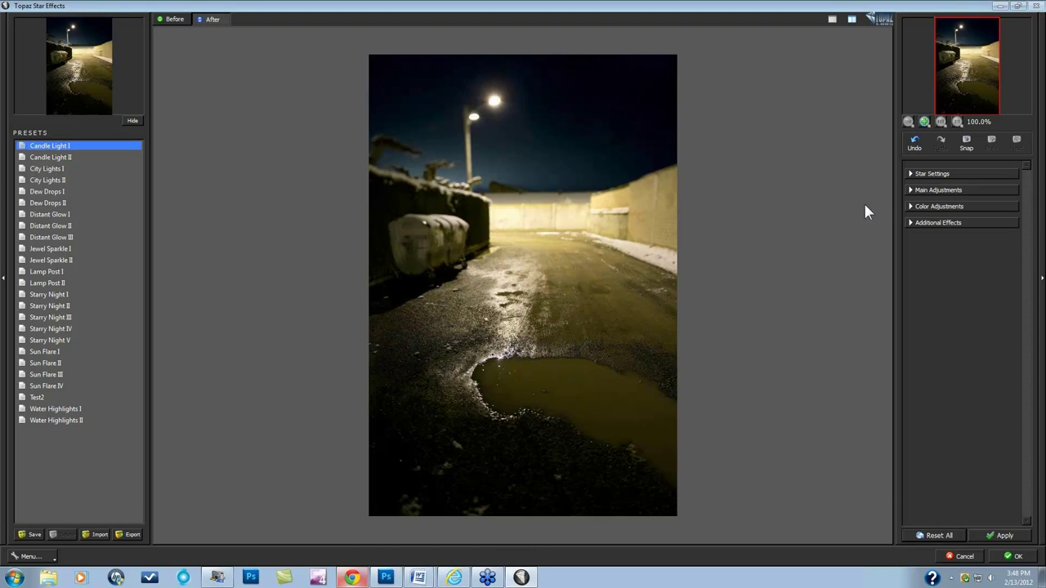
pyautogui.click(912, 222)
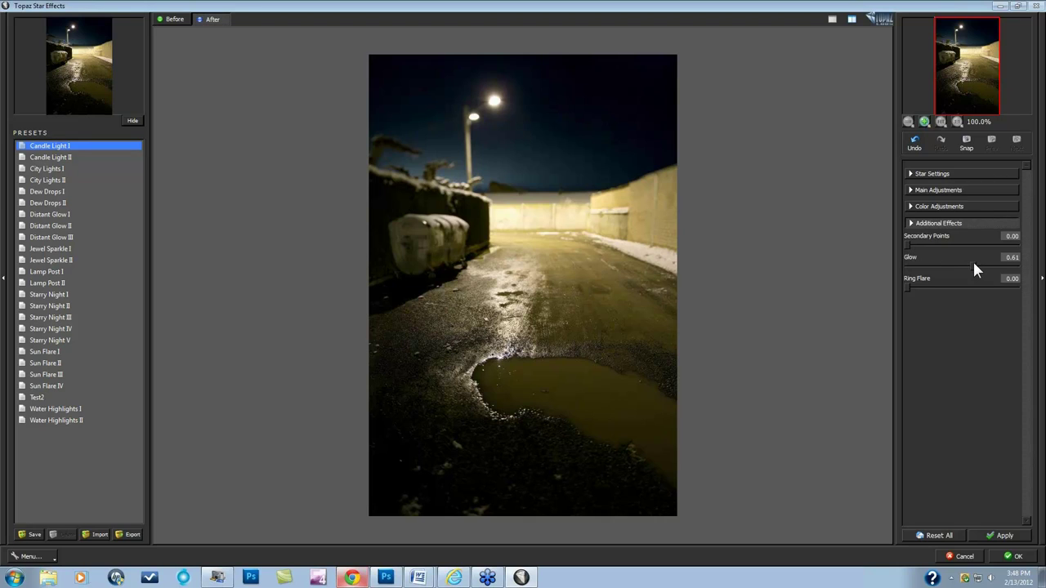
pyautogui.click(912, 191)
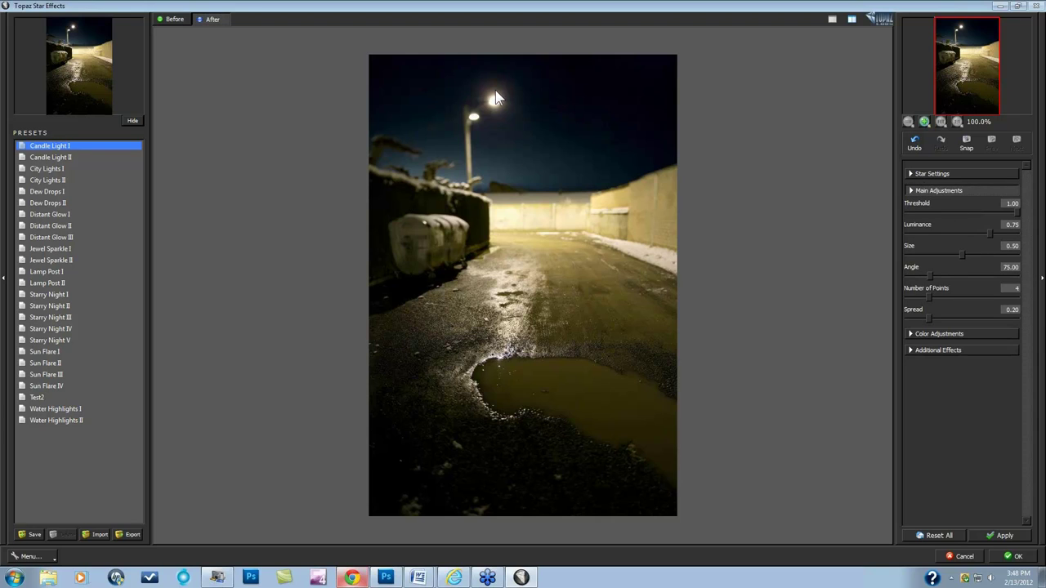
# Reveal Traditional Star effects on the two street lamps by painting over them with the Show brush.
pyautogui.click(924, 174)
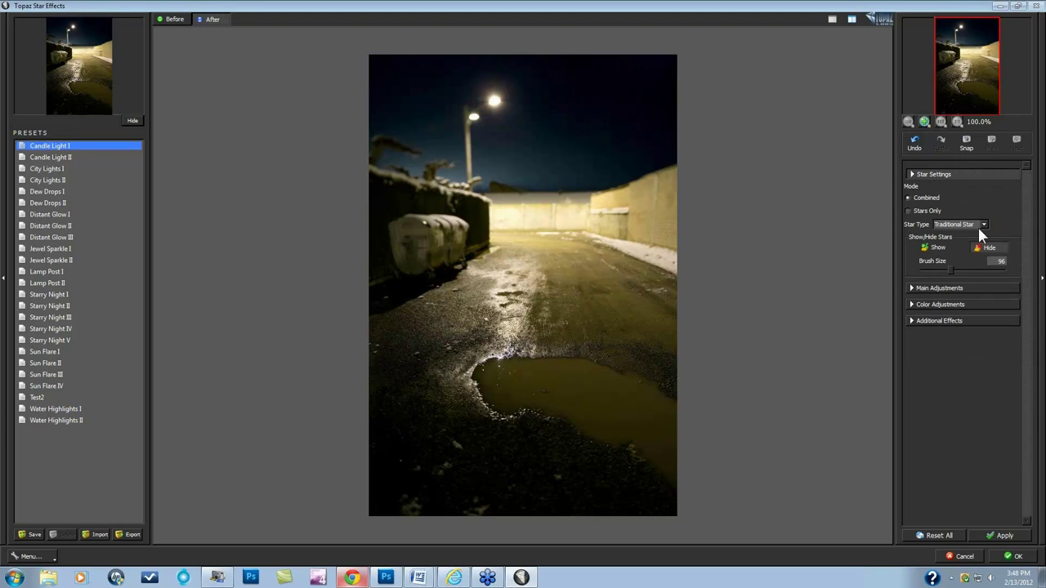
pyautogui.click(938, 247)
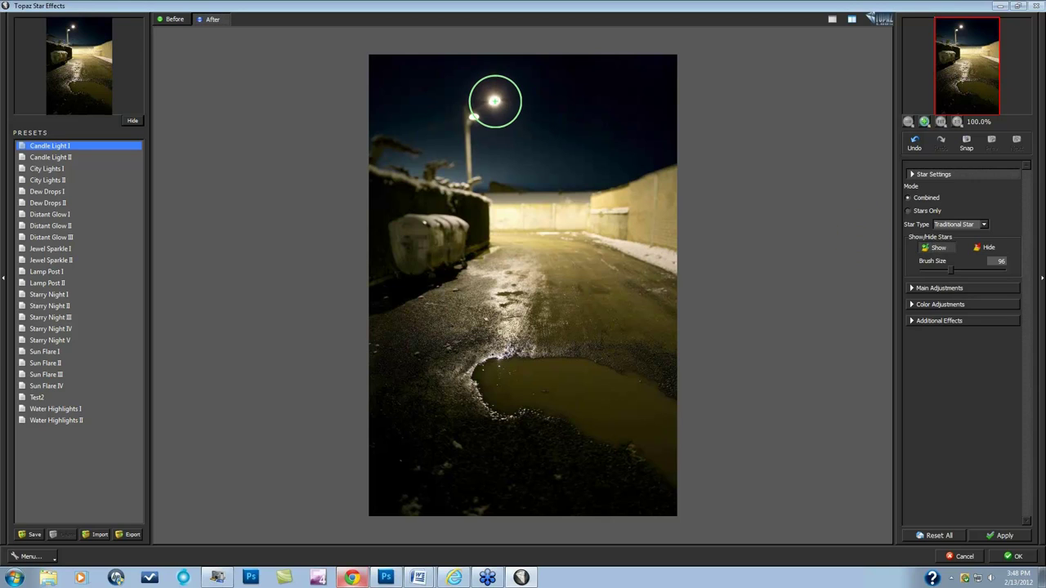
pyautogui.click(483, 113)
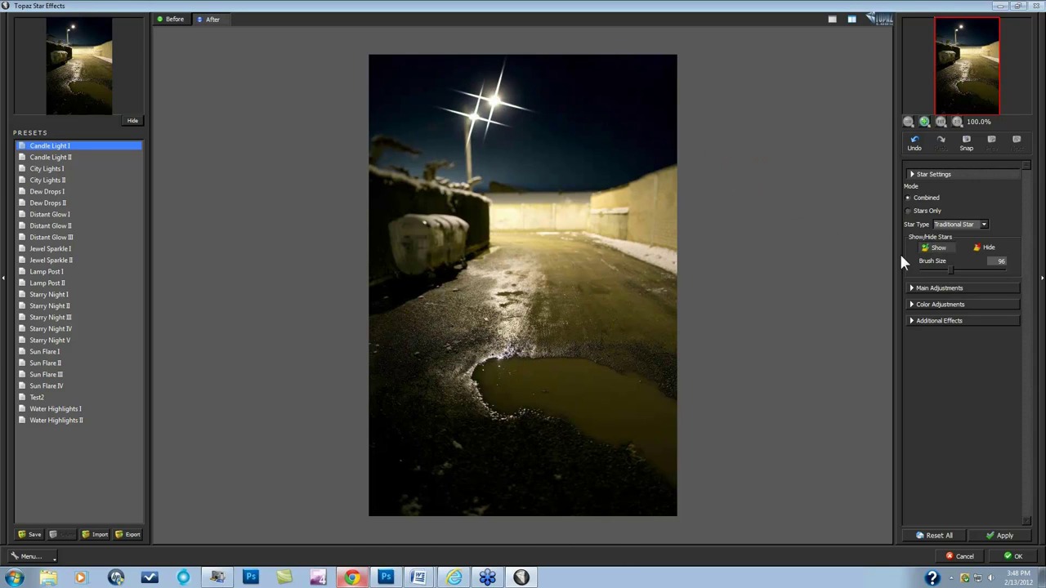
# Set the street lamp stars' luminance to 0.00 and their size to 0.82.
pyautogui.click(912, 287)
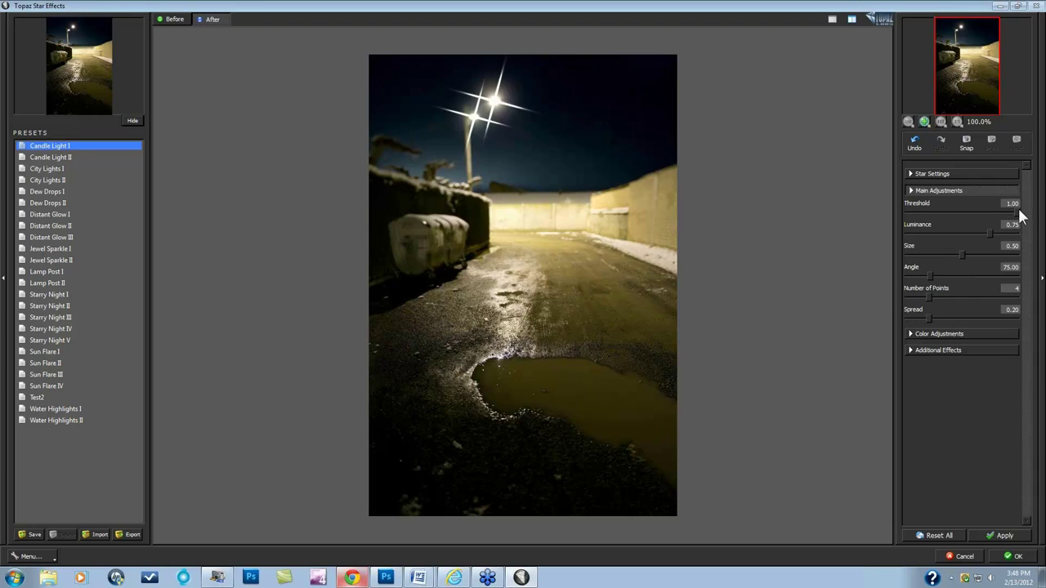
pyautogui.moveTo(985, 232); pyautogui.dragTo(894, 236)
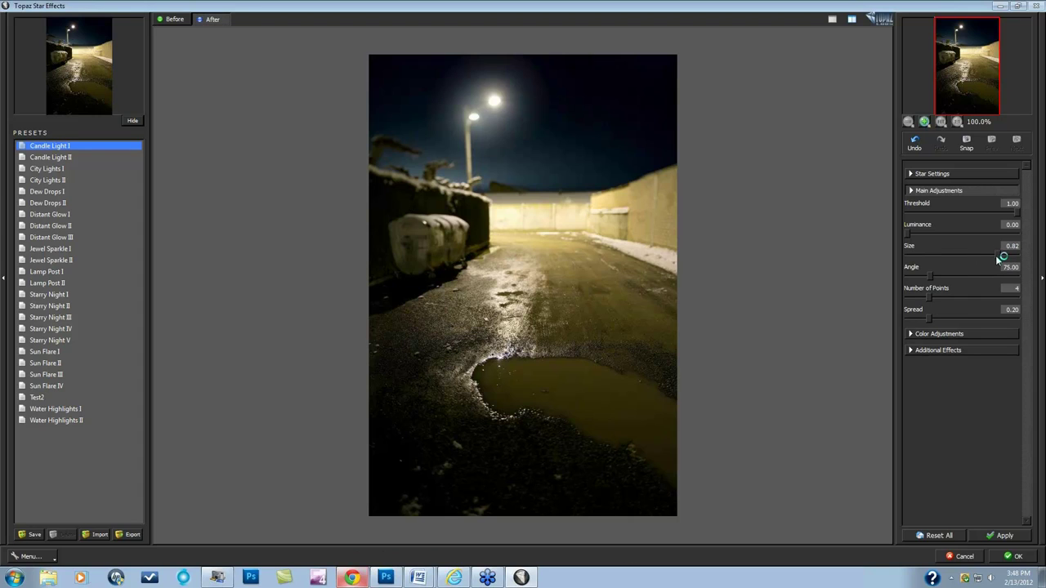
pyautogui.click(914, 351)
# Raise the color saturation of the street lamps' light and set their glow to 0.67.
pyautogui.click(913, 208)
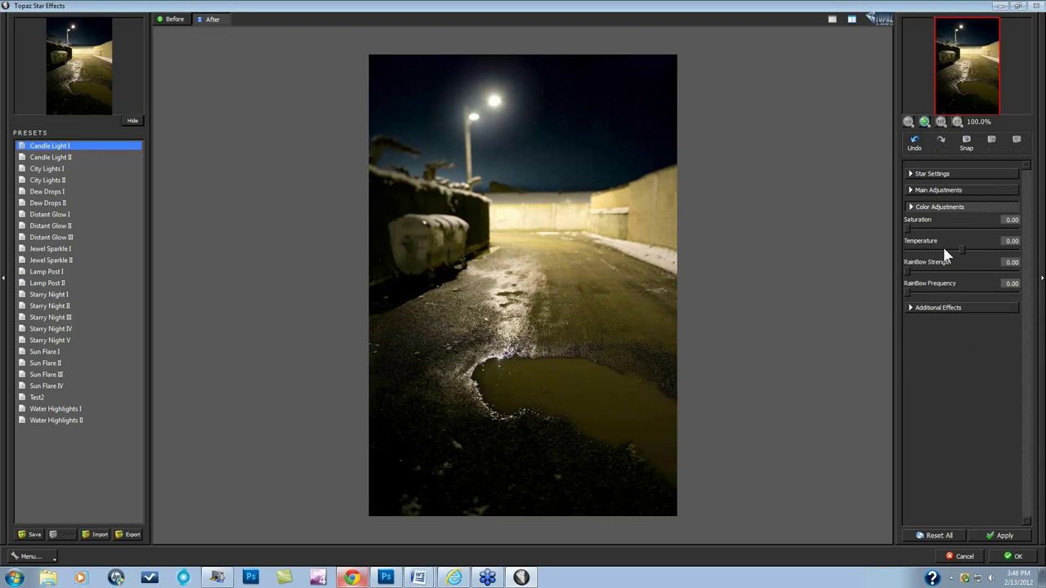
pyautogui.moveTo(938, 228); pyautogui.dragTo(936, 231)
pyautogui.click(910, 308)
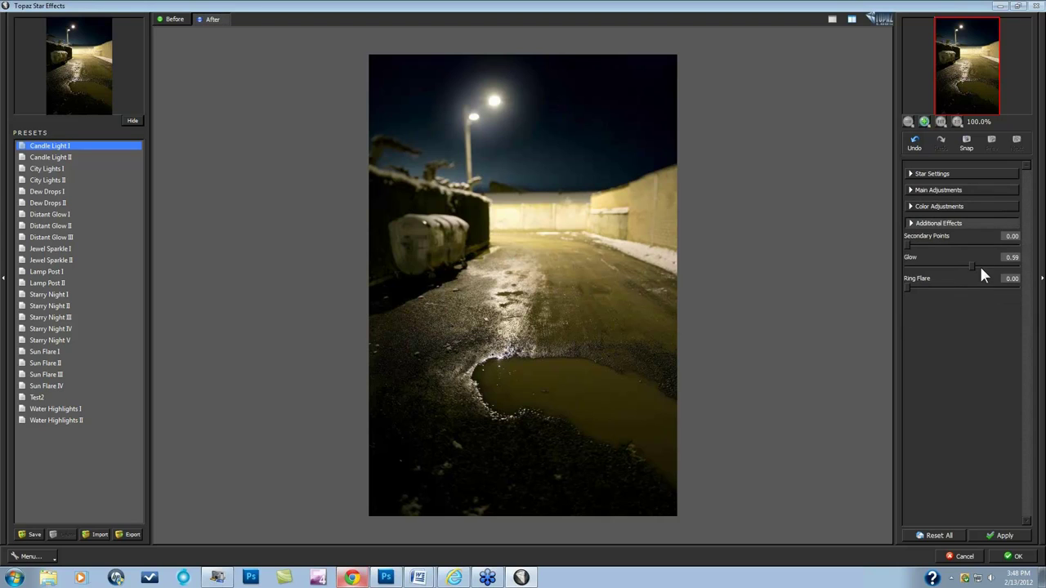
pyautogui.moveTo(975, 264); pyautogui.dragTo(994, 268)
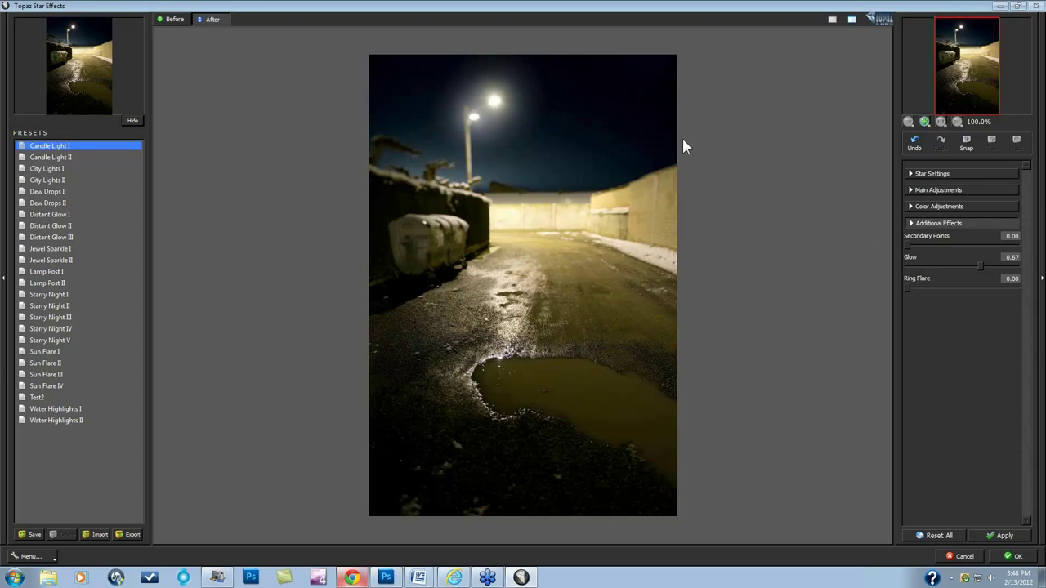
pyautogui.click(745, 183)
# Add a ring flare of 0.23 to the street lamps and compare the result with the original photo.
pyautogui.moveTo(913, 290); pyautogui.dragTo(931, 289)
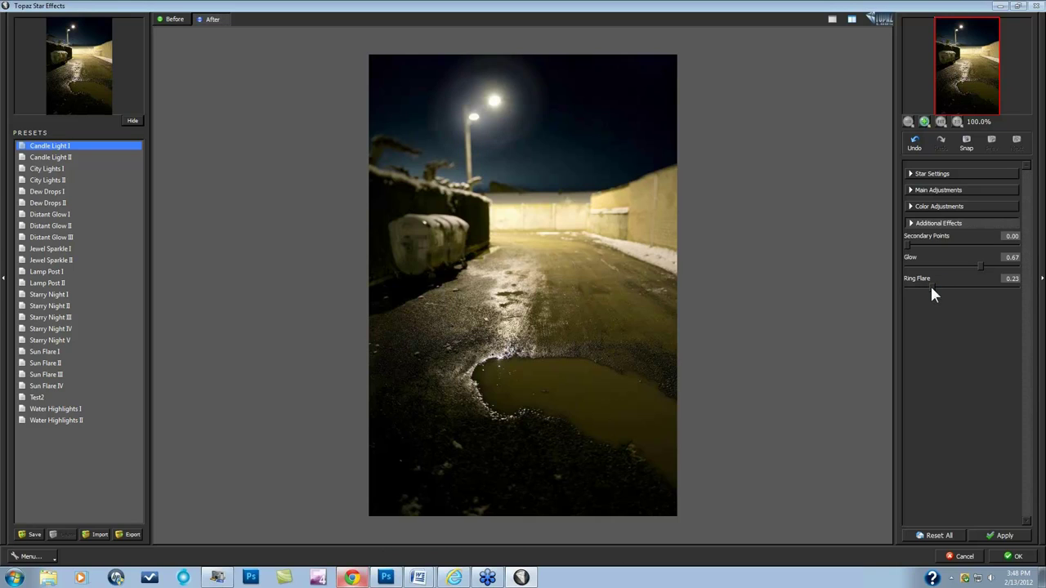
pyautogui.click(755, 121)
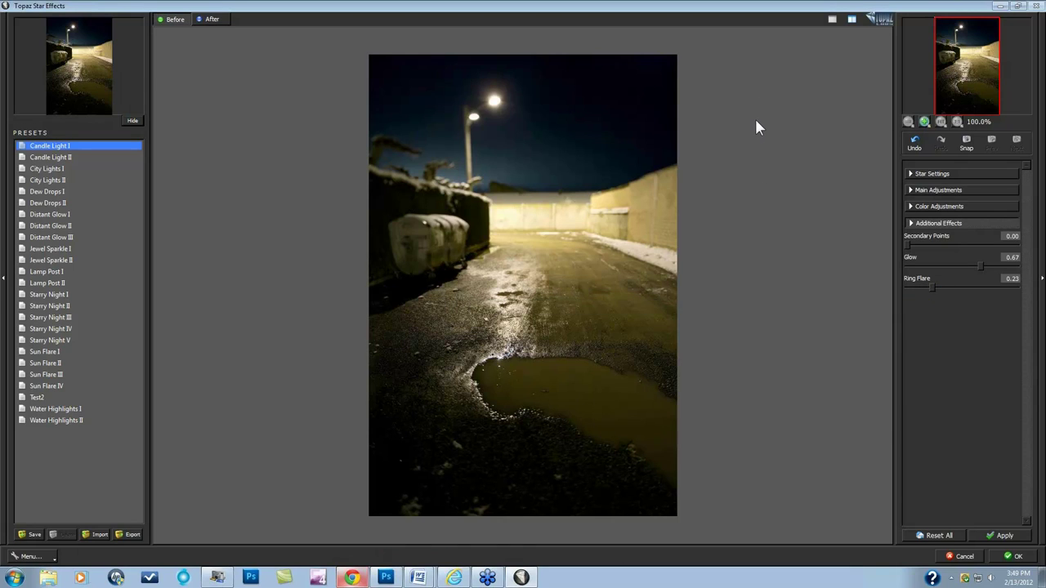
pyautogui.click(755, 120)
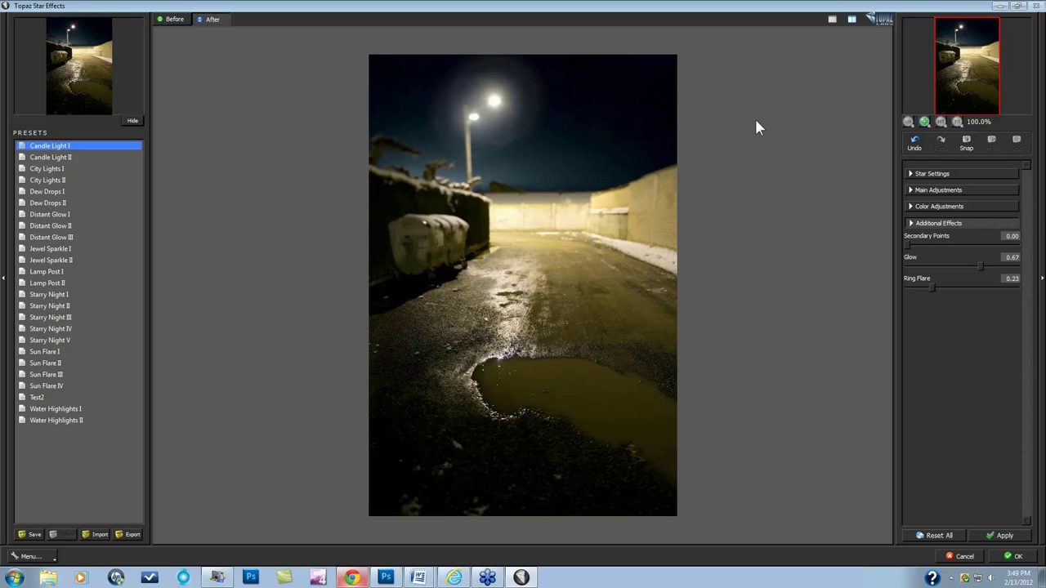
pyautogui.click(508, 152)
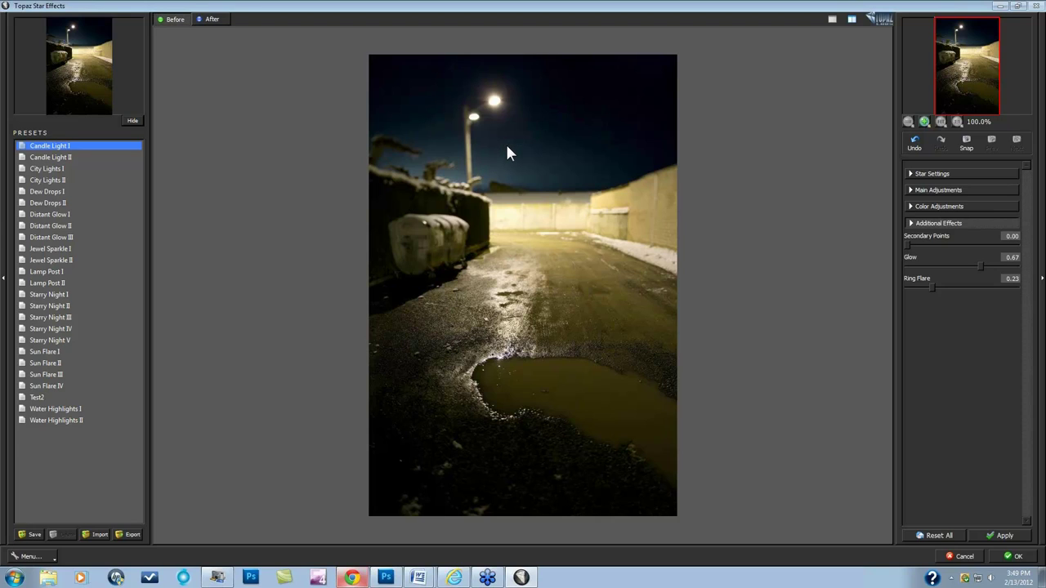
pyautogui.click(507, 152)
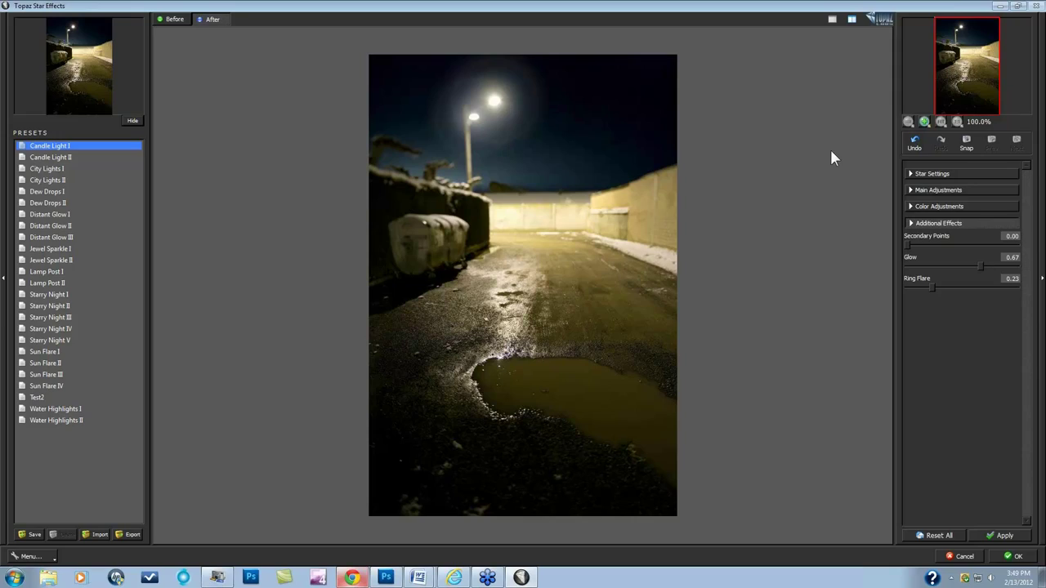